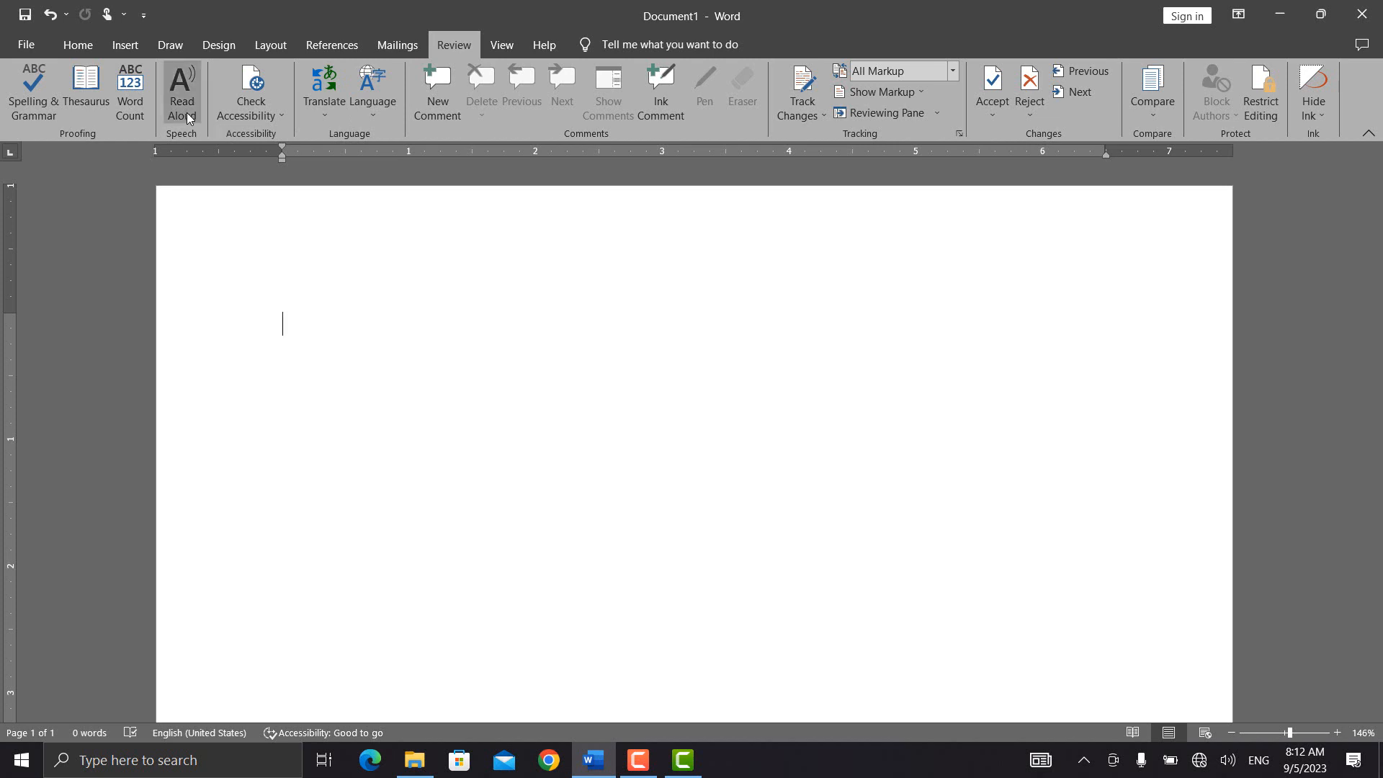
Step: Fill the blank page with five =rand() sample paragraphs and start Read Aloud
double_click(296, 324)
type("=")
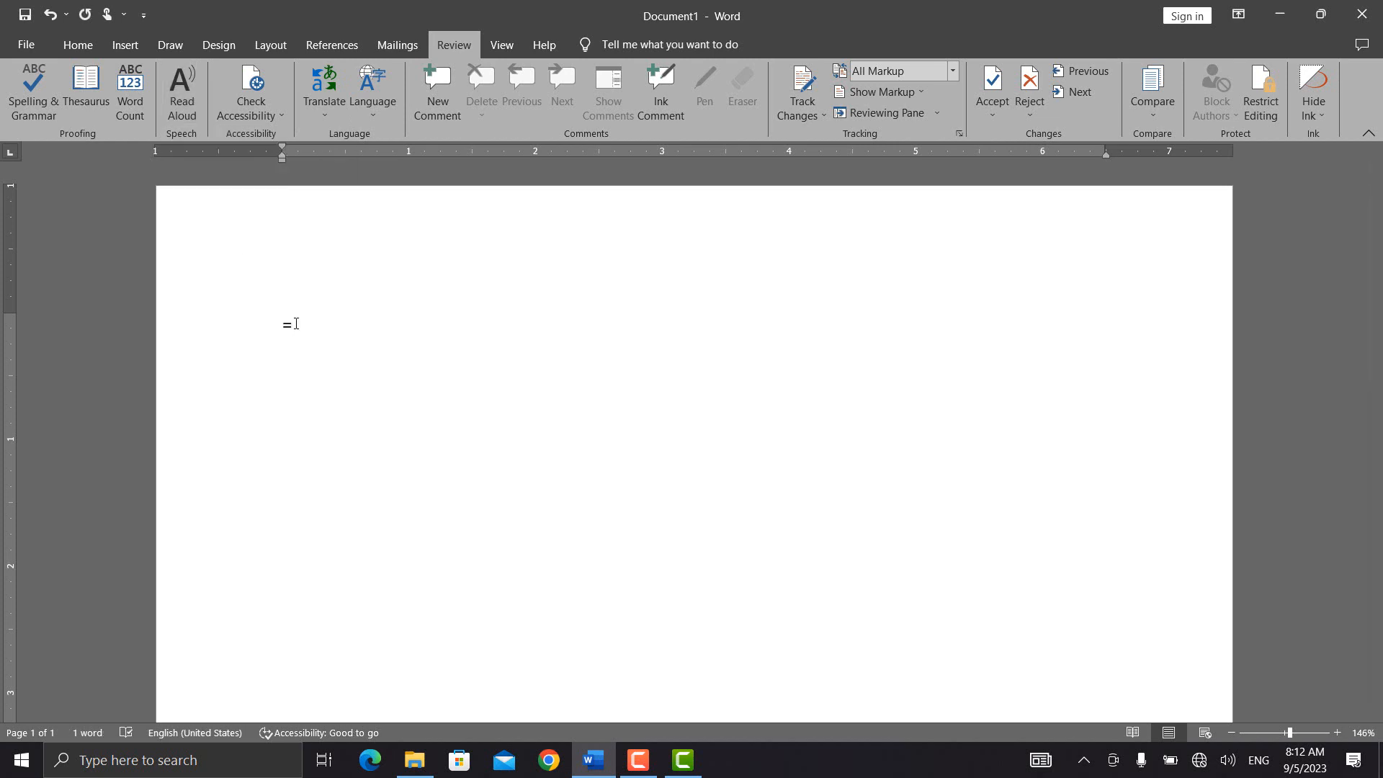
type("rand()")
key("Return")
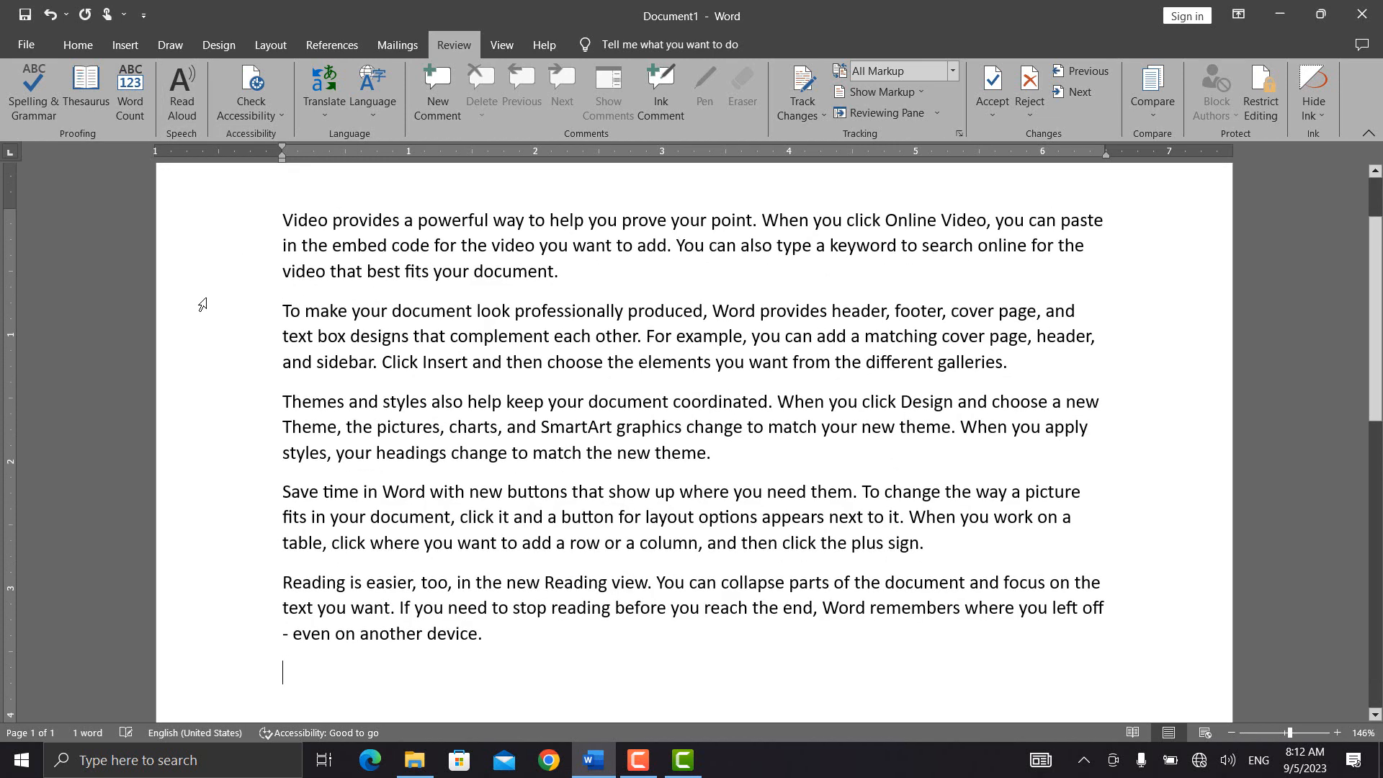
left_click(186, 106)
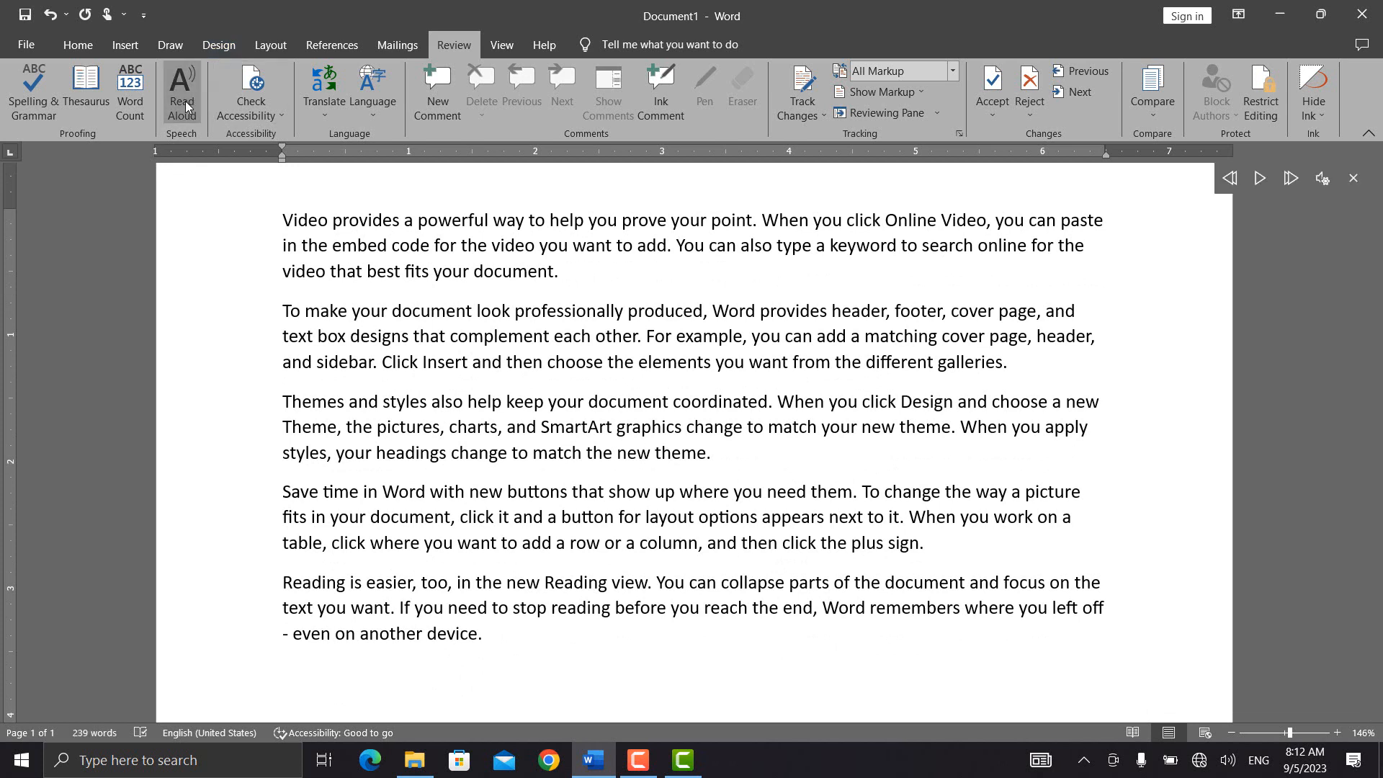
Step: Pause the read-aloud playback and glance at the Check Accessibility options
left_click(1260, 178)
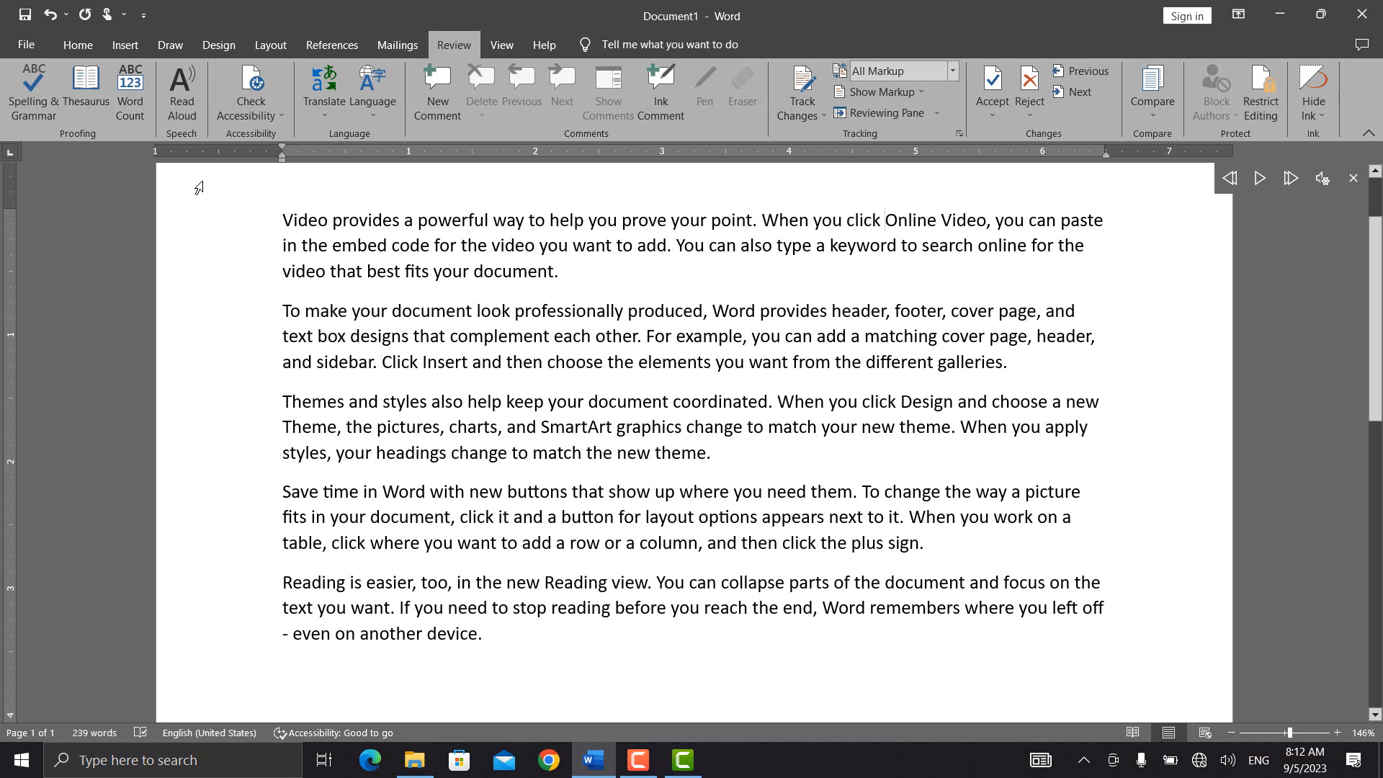
left_click(279, 115)
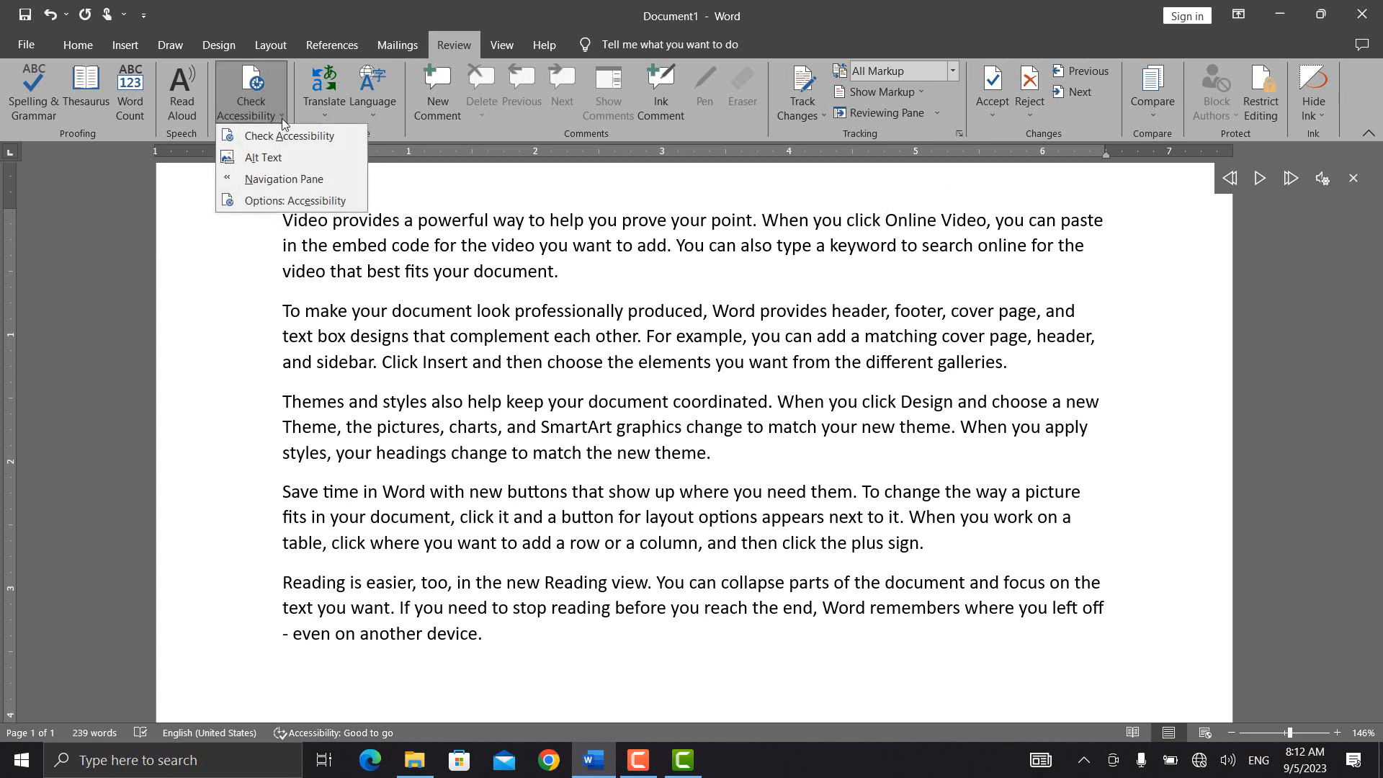
left_click(306, 202)
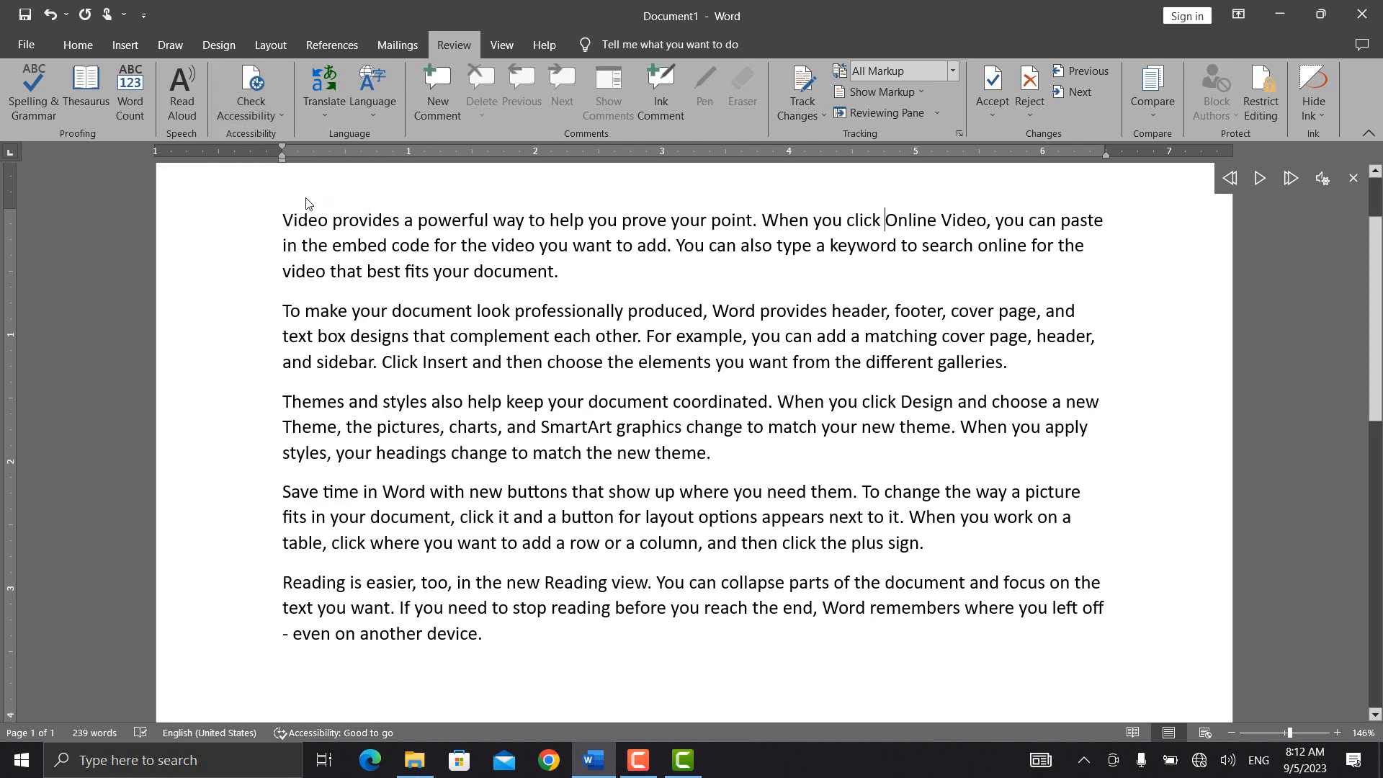
Step: Show and close the Navigation Pane, then bring up the Translate choices
left_click(266, 115)
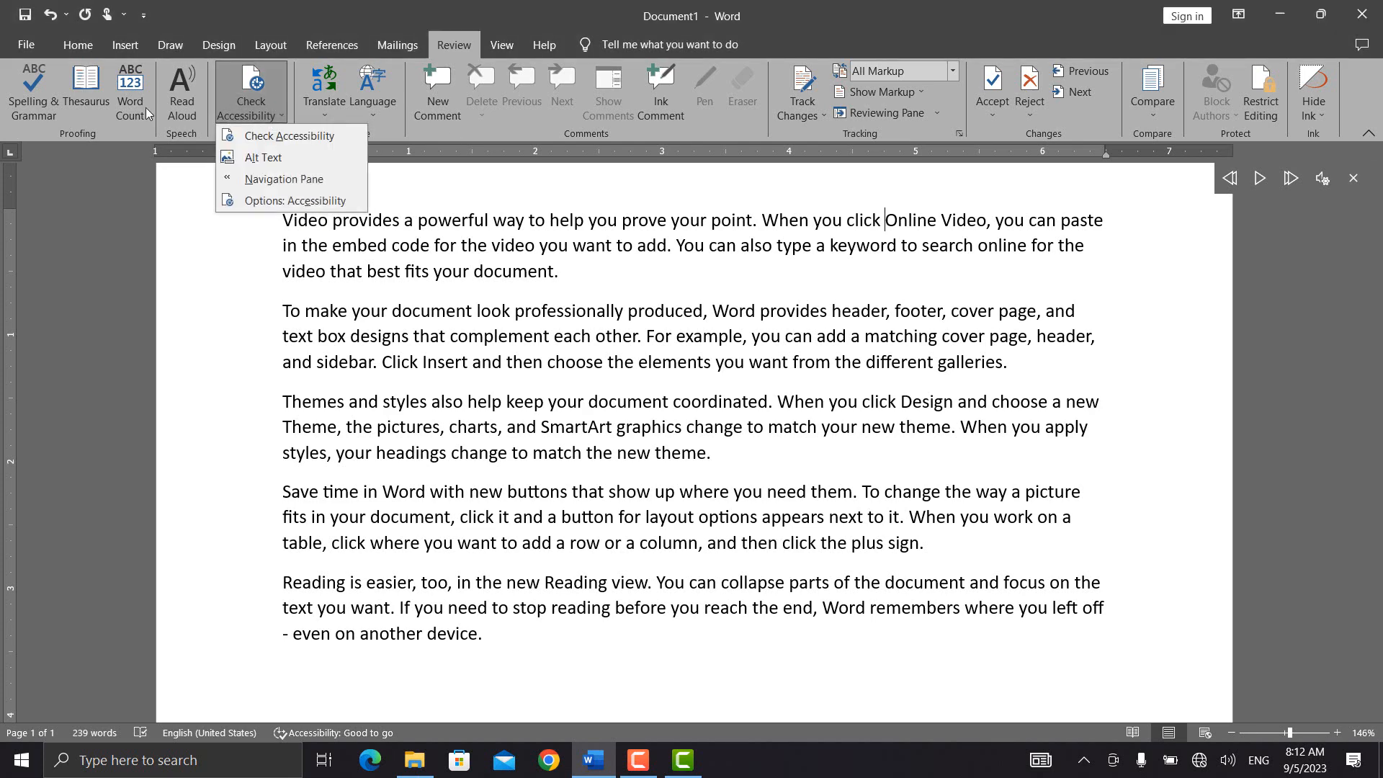
left_click(322, 180)
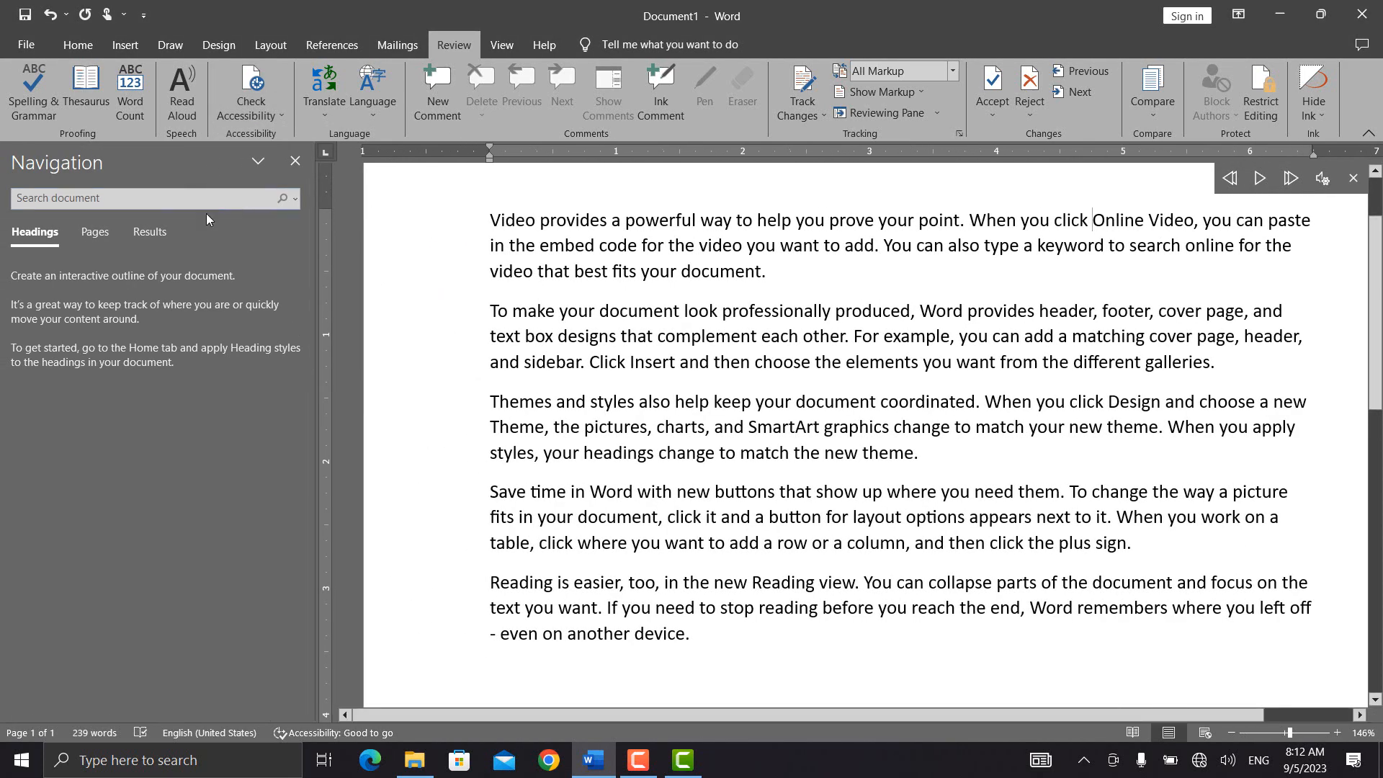
left_click(295, 163)
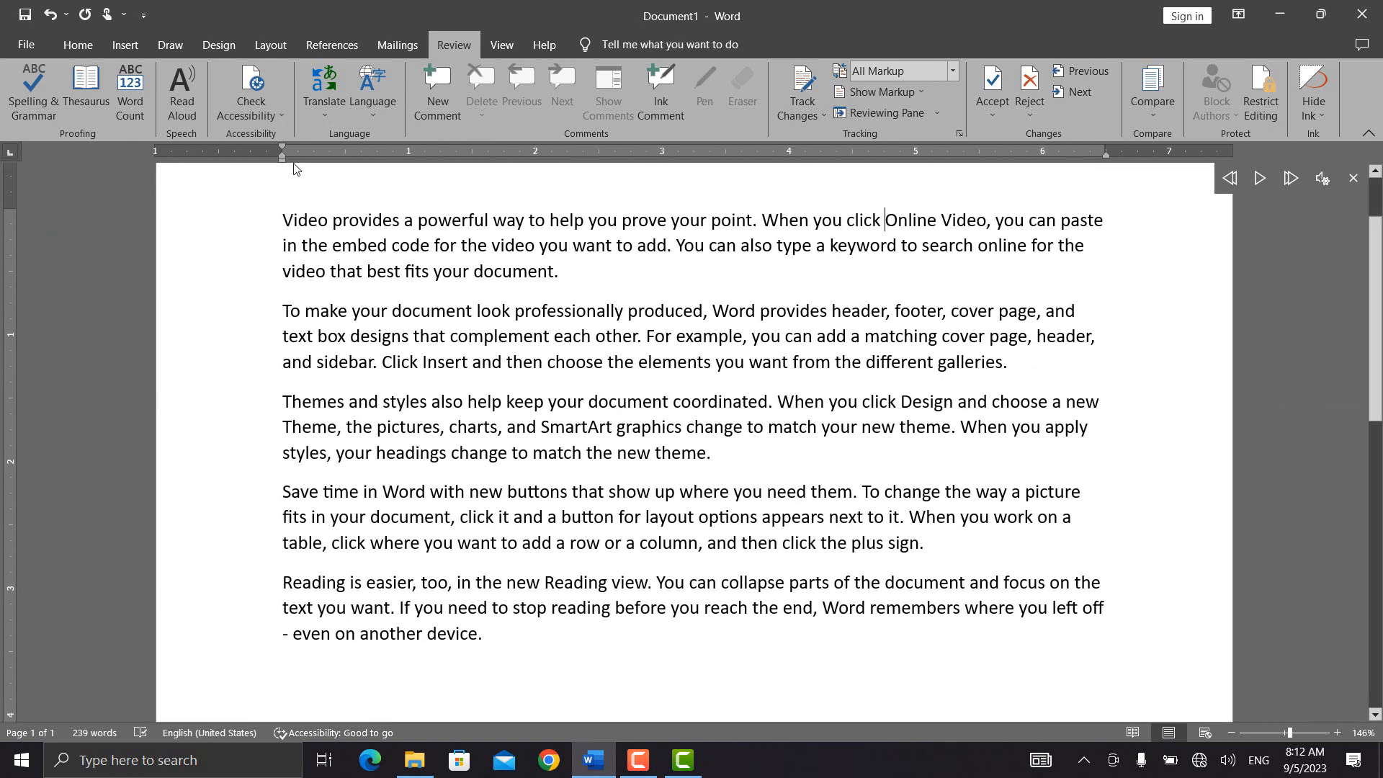
left_click(326, 113)
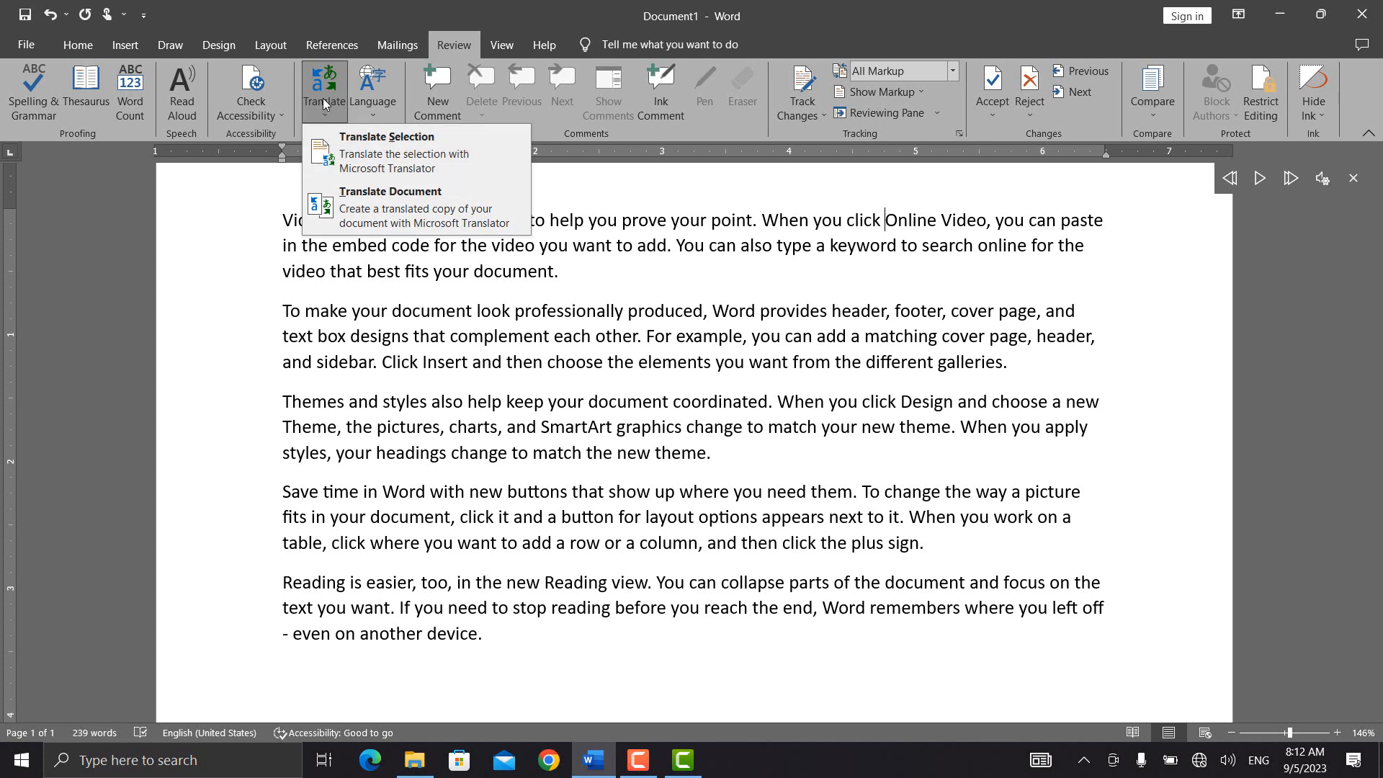
Step: Make English (United States) the default proofing language via Set Proofing Language
left_click(370, 106)
left_click(372, 110)
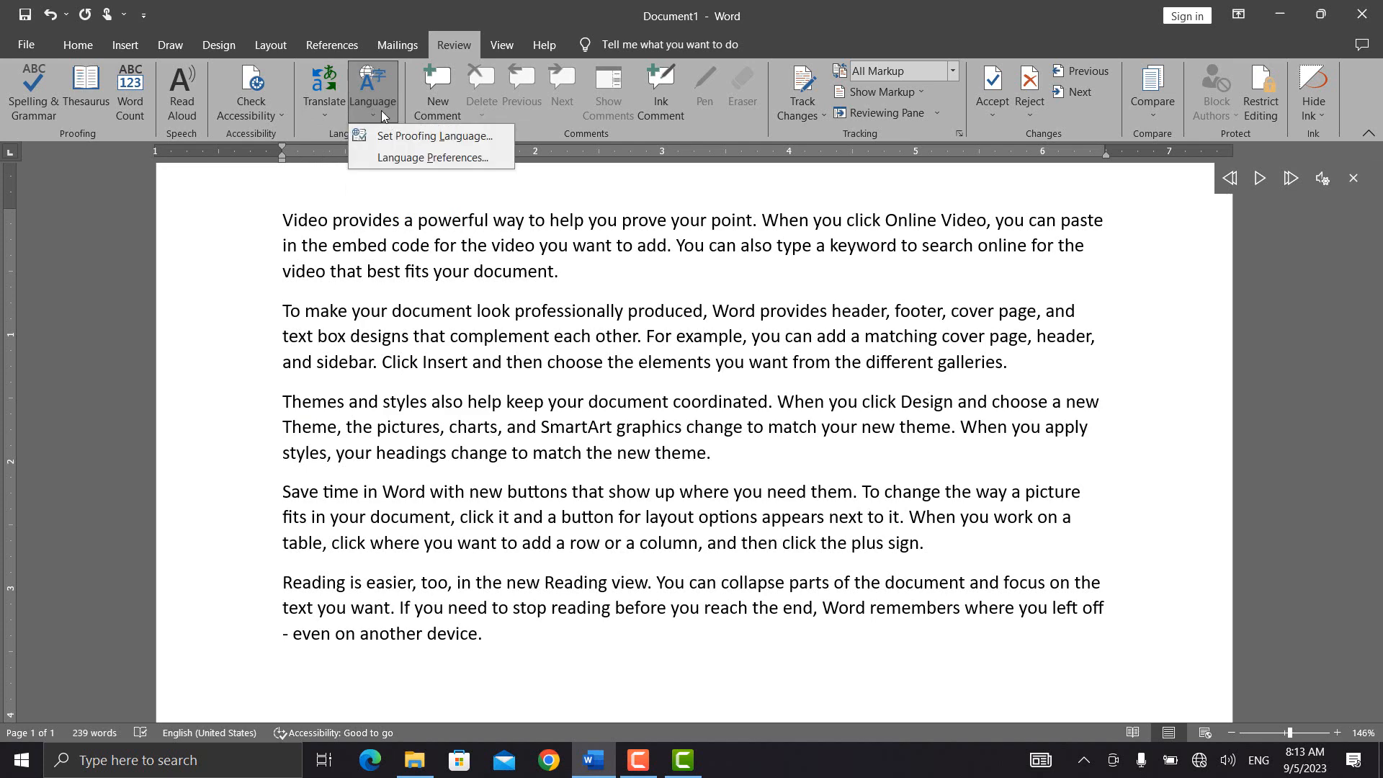
left_click(434, 136)
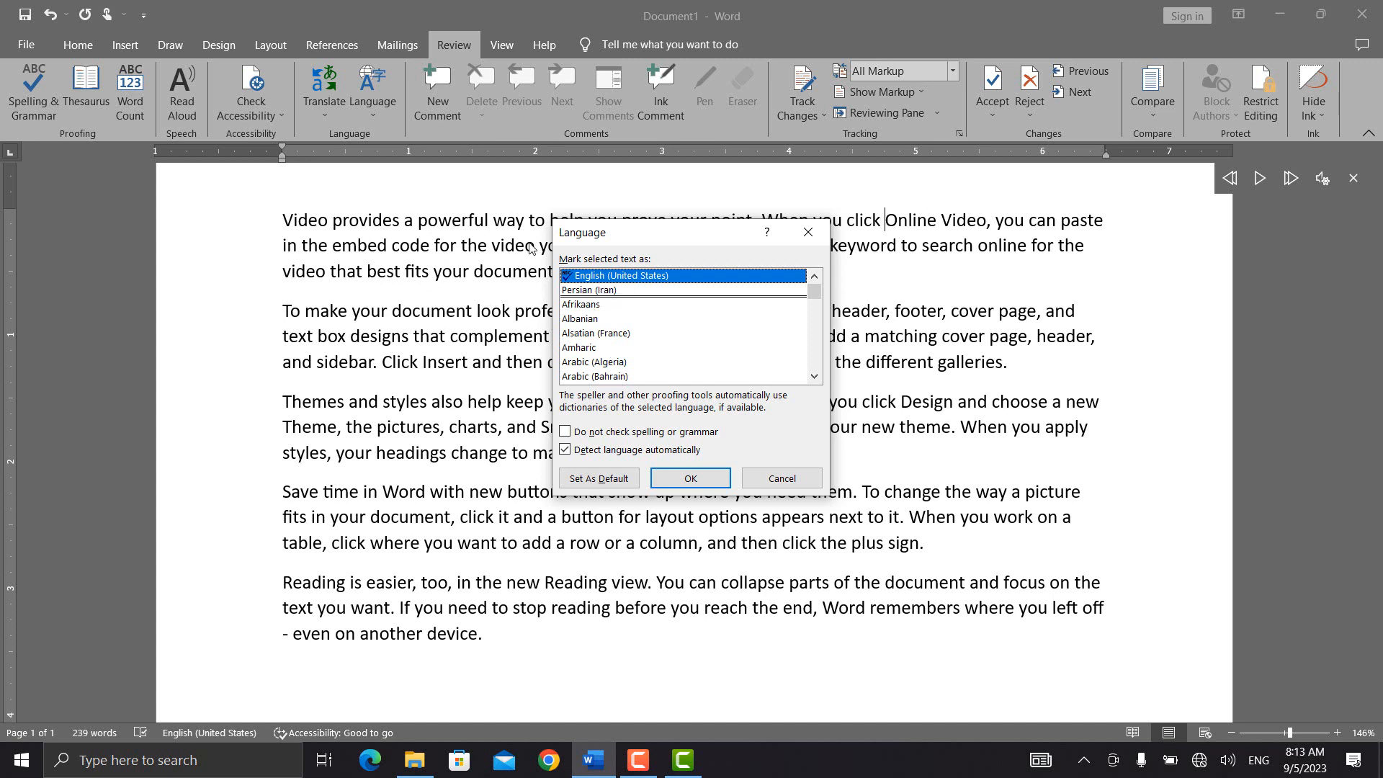
left_click(607, 481)
left_click(607, 481)
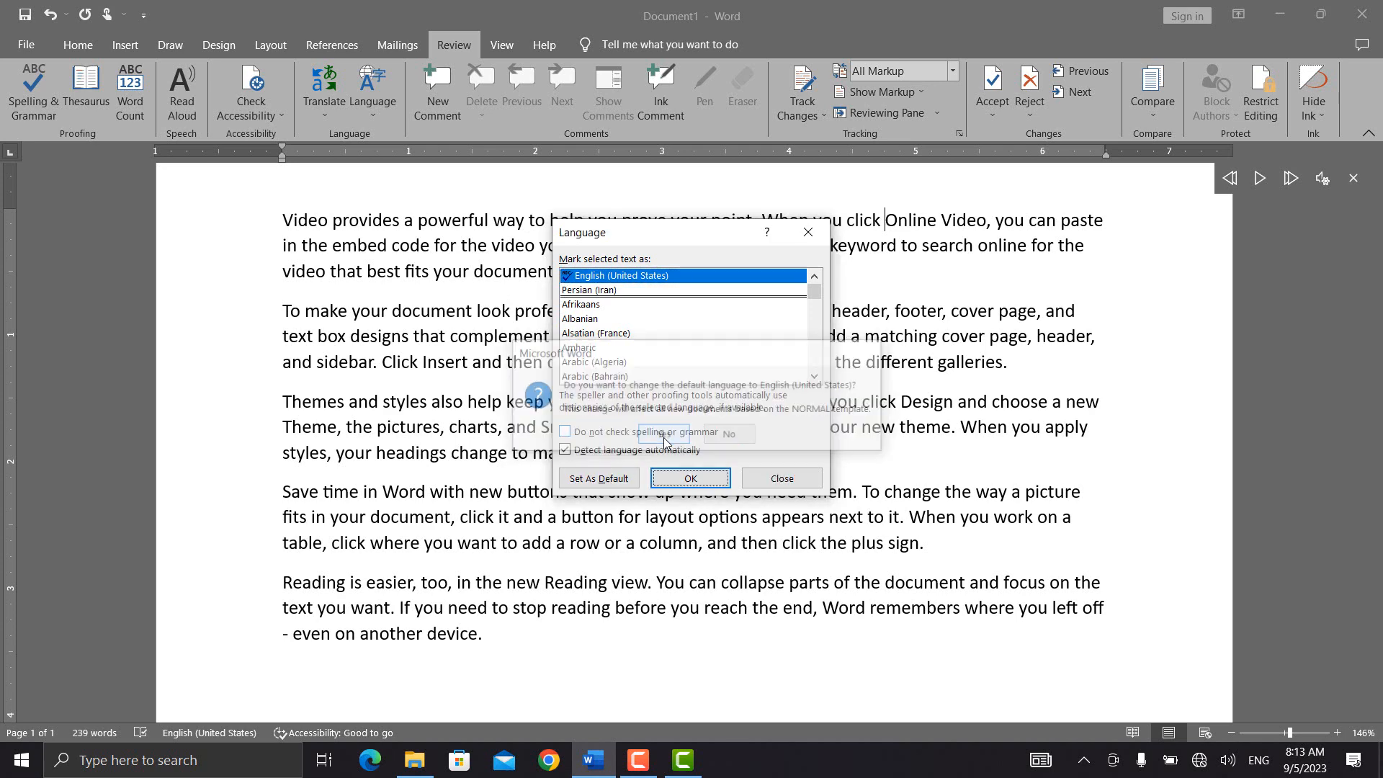
left_click(684, 480)
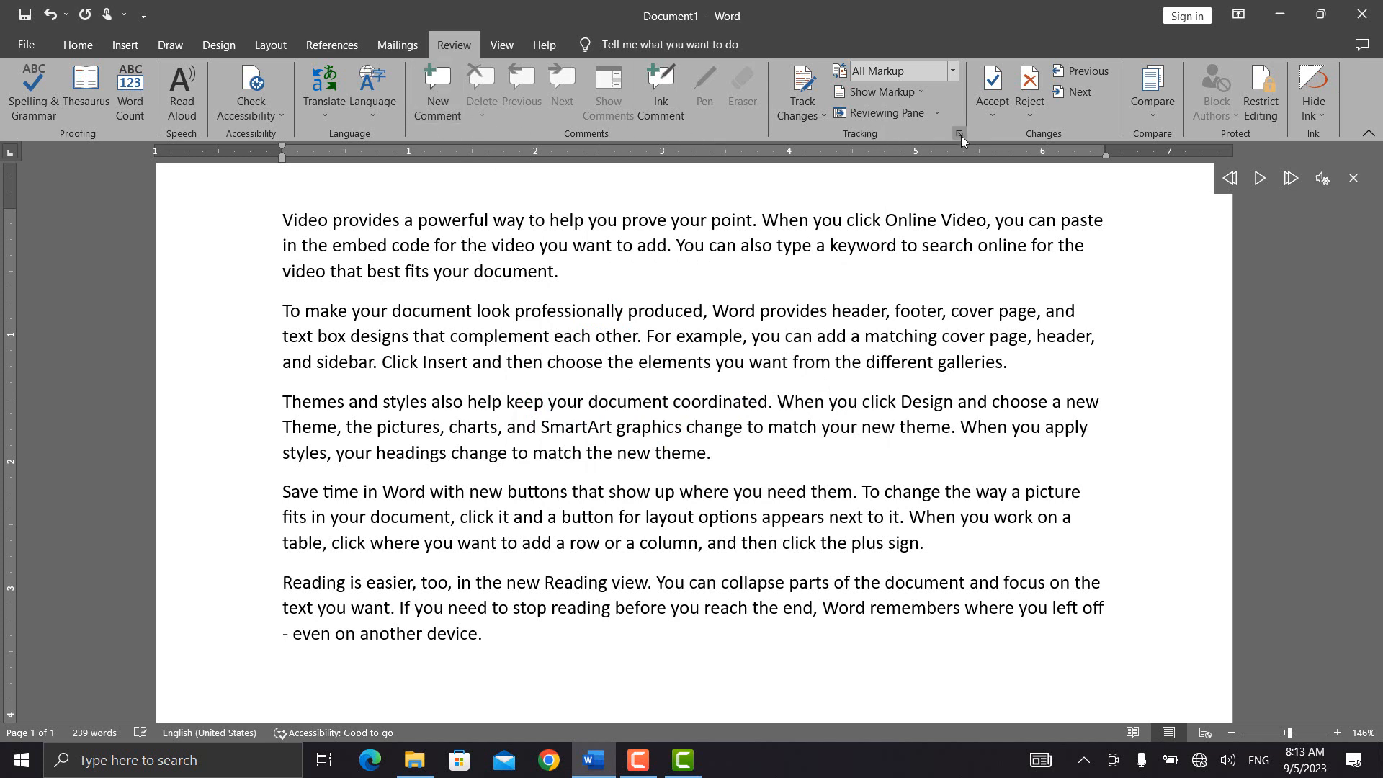
left_click(1157, 114)
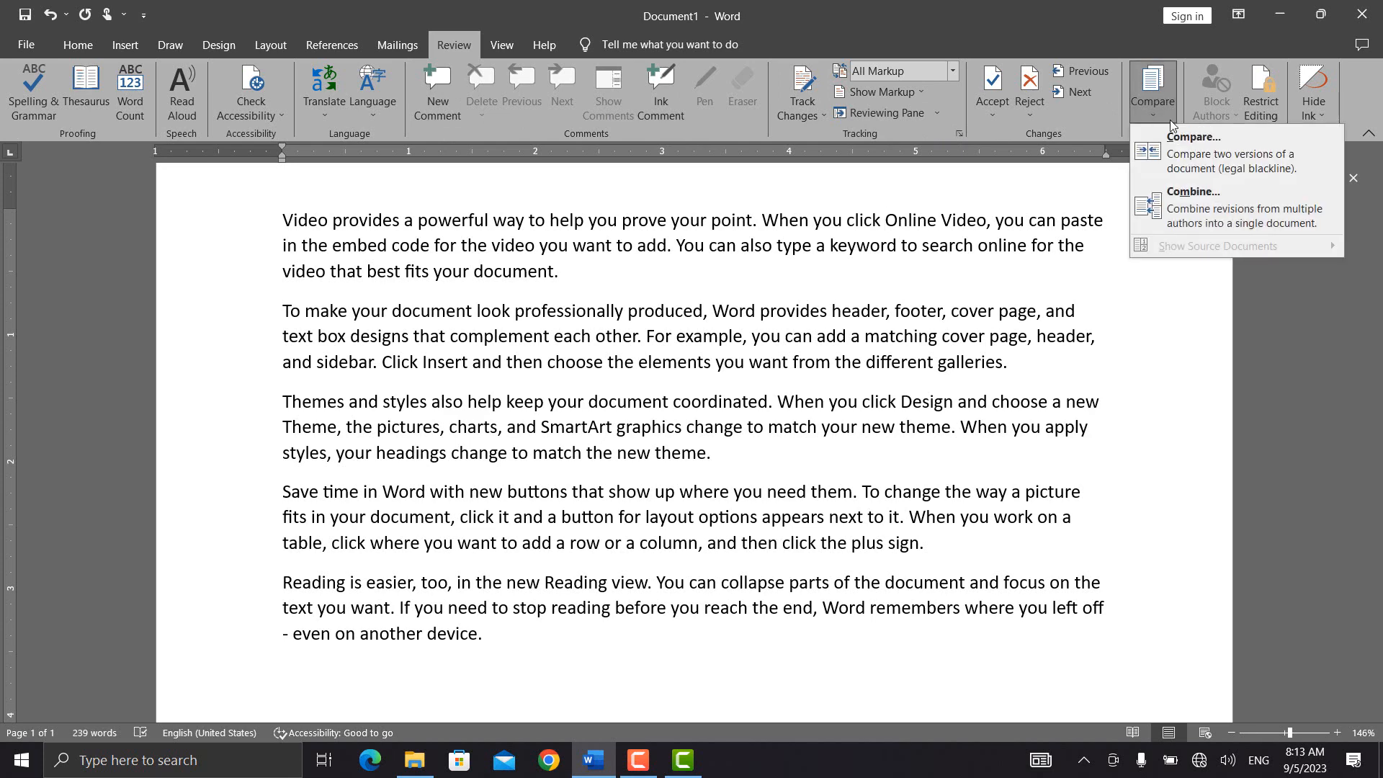
Step: In the Compare Documents dialog, pick V.docx as the original document
left_click(1190, 141)
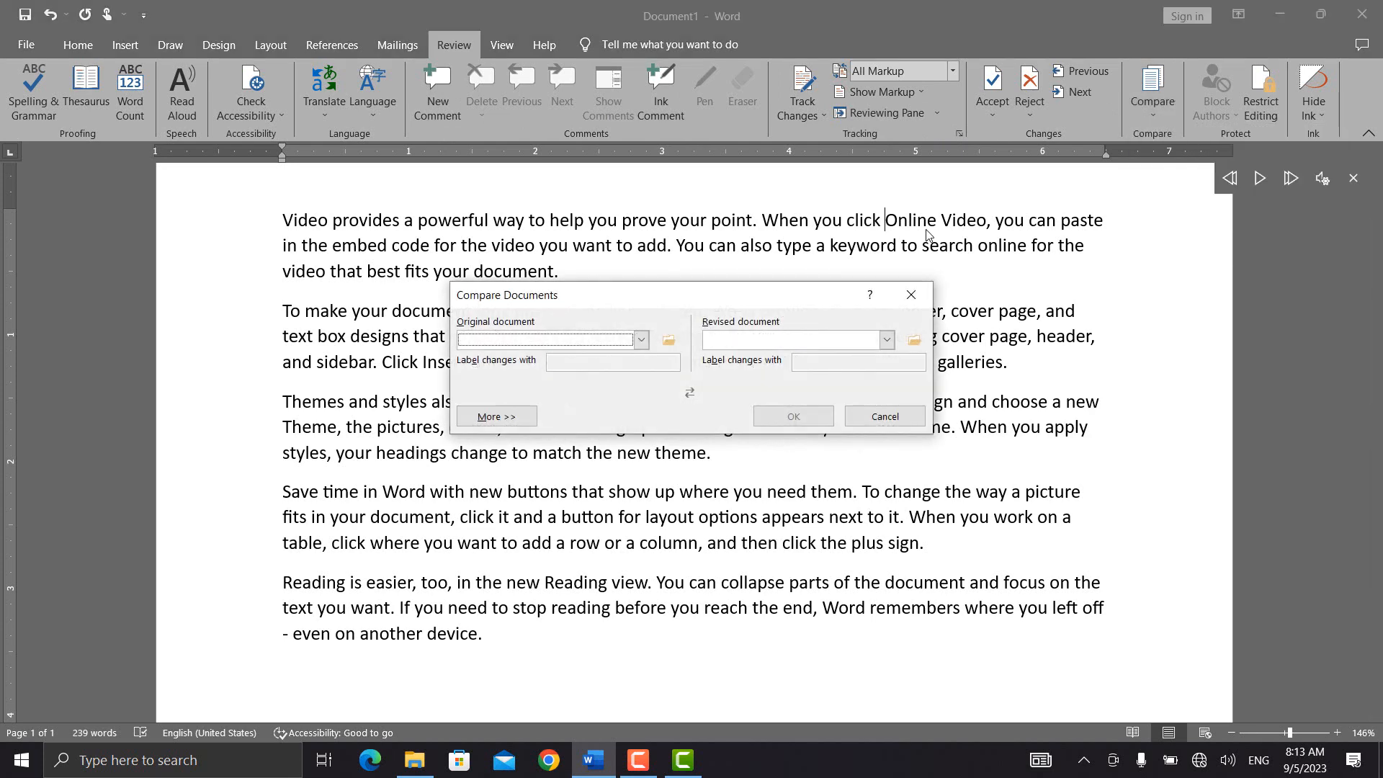
left_click(641, 341)
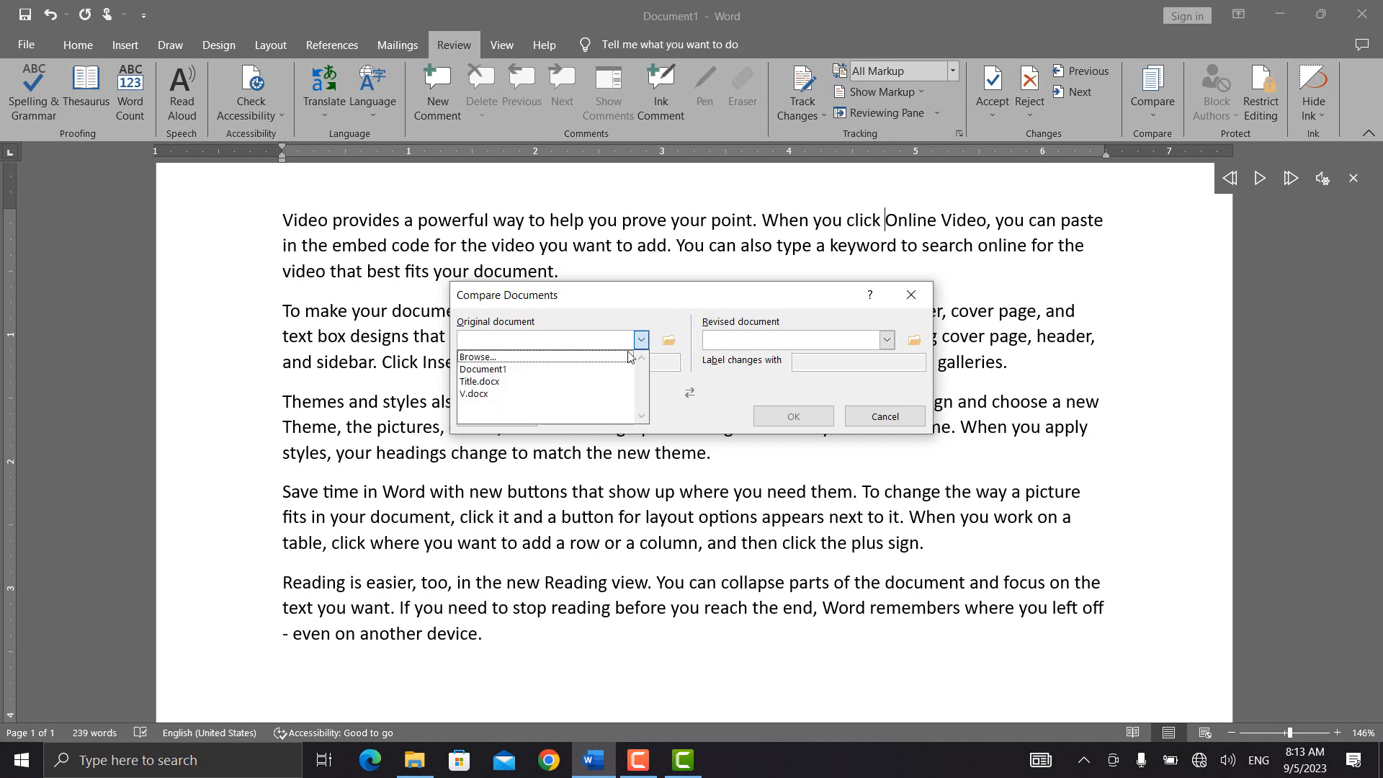
left_click(669, 340)
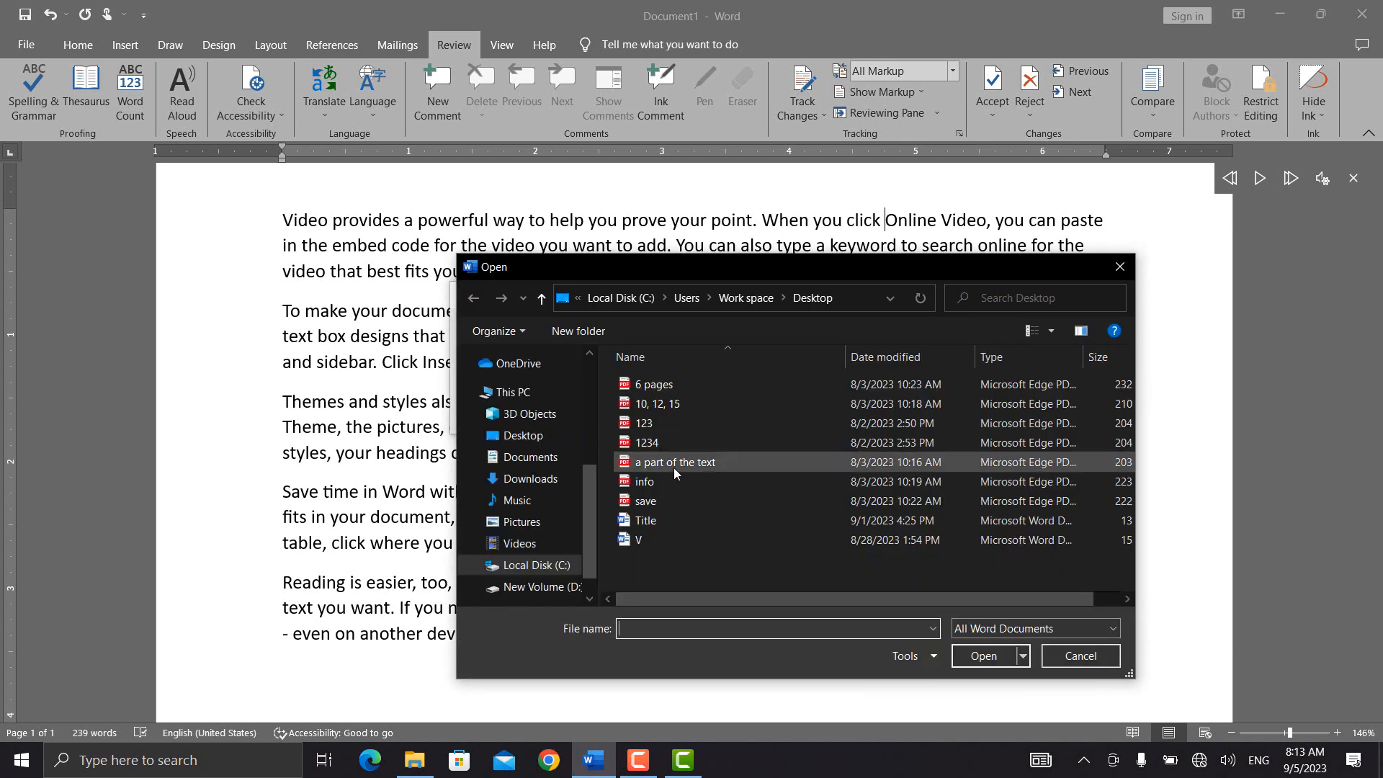
left_click(681, 514)
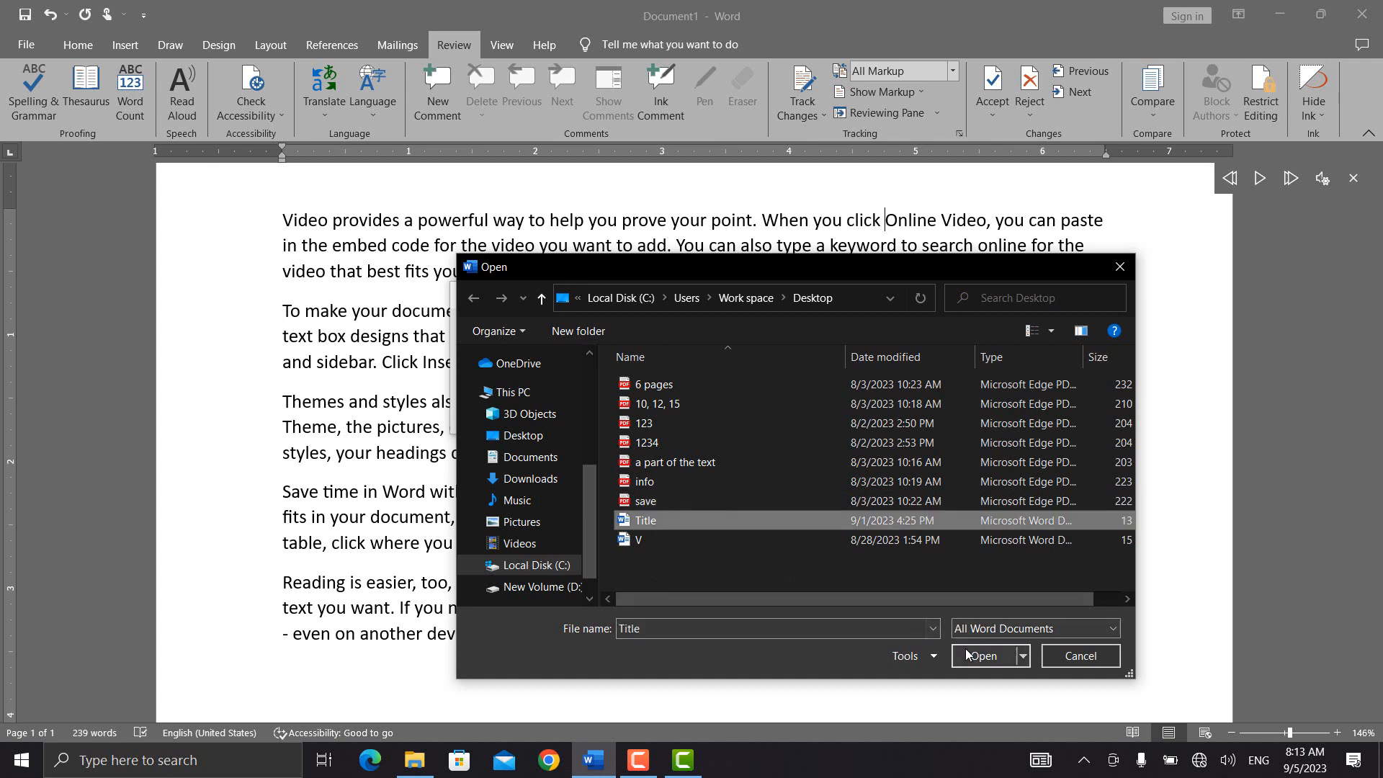
left_click(657, 538)
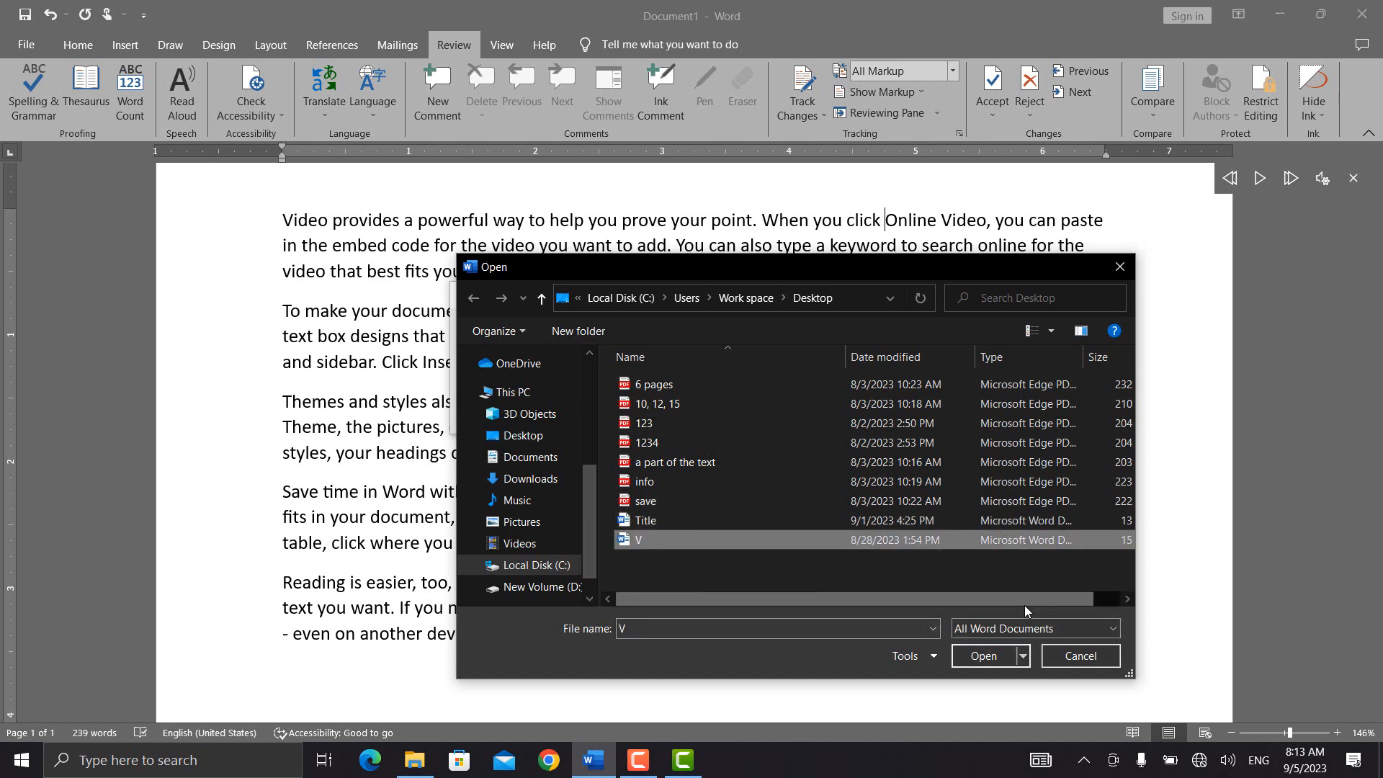
left_click(981, 657)
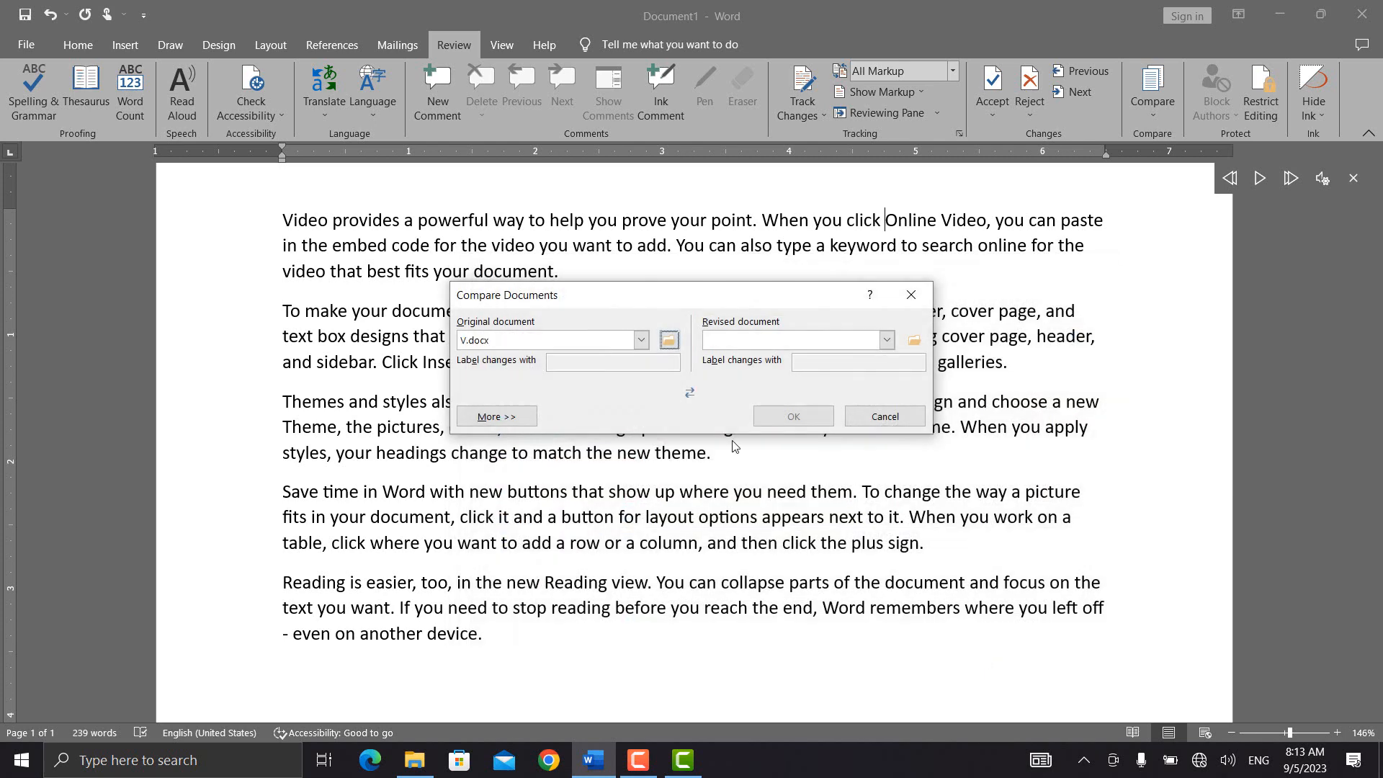
Step: Choose save as the revised document, accept PDF conversion, and run the comparison
left_click(914, 340)
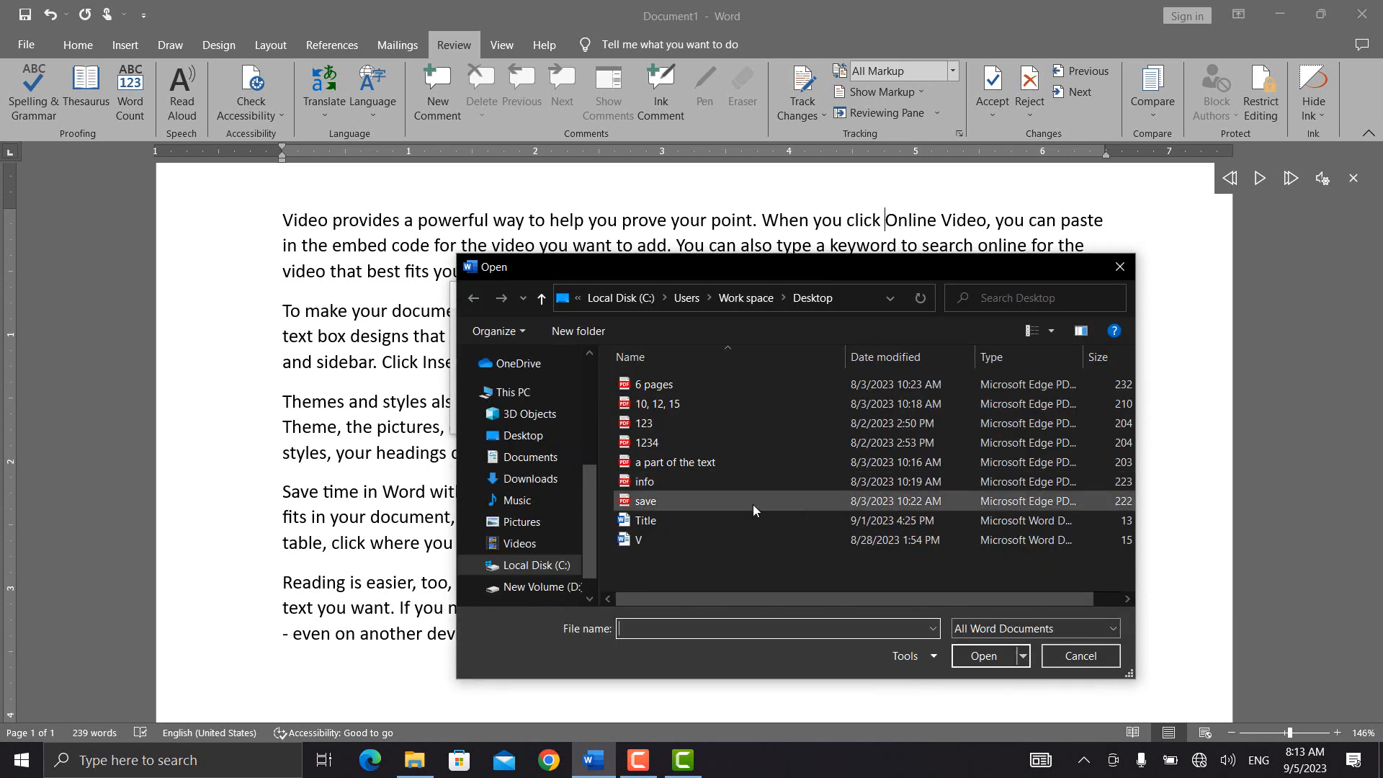
left_click(693, 503)
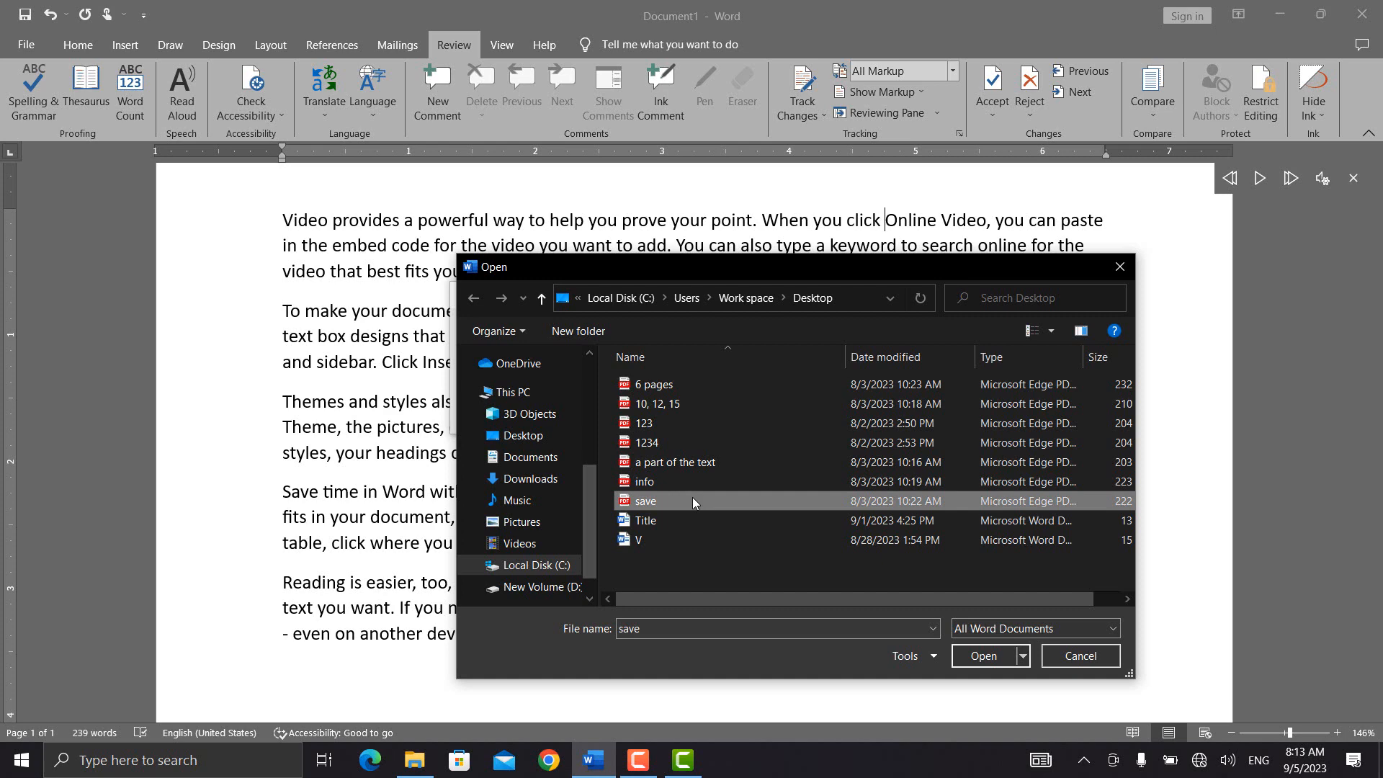
left_click(992, 658)
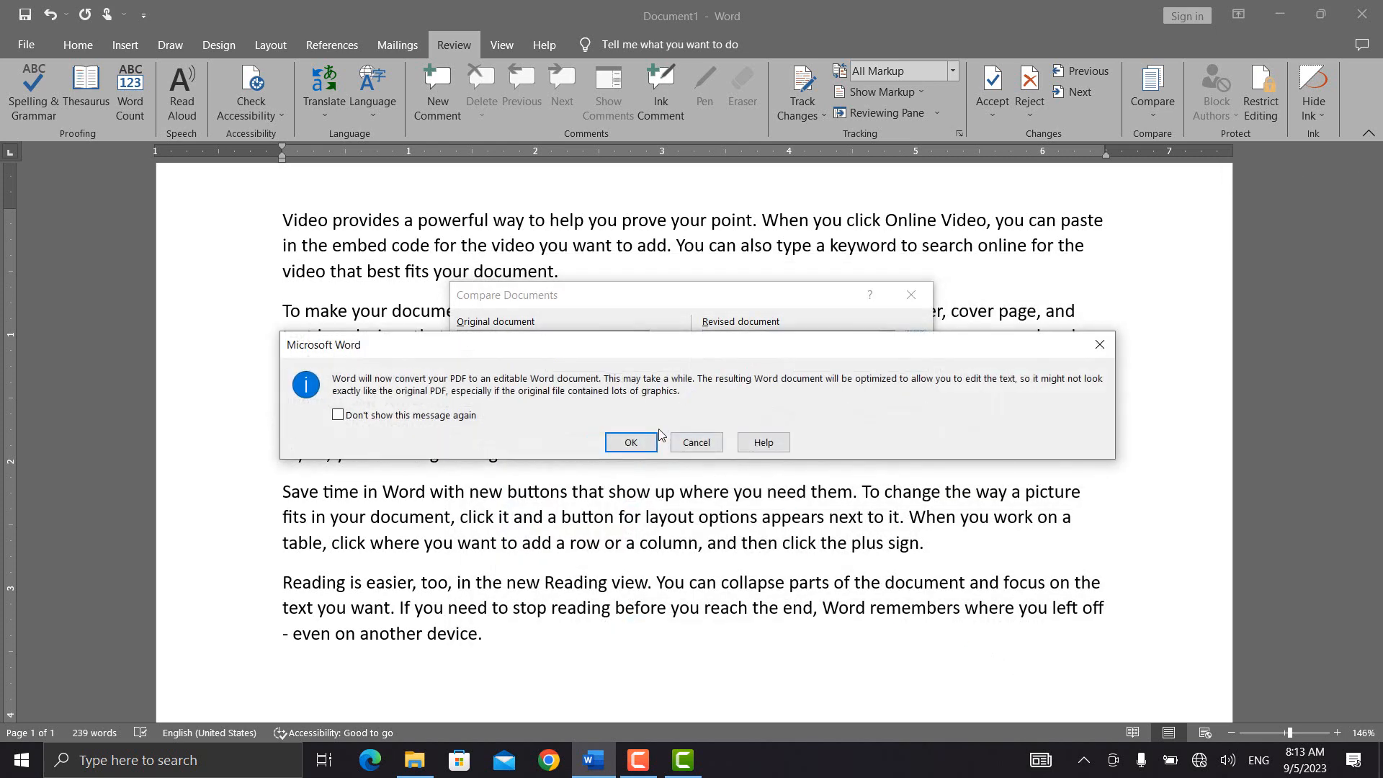
left_click(635, 445)
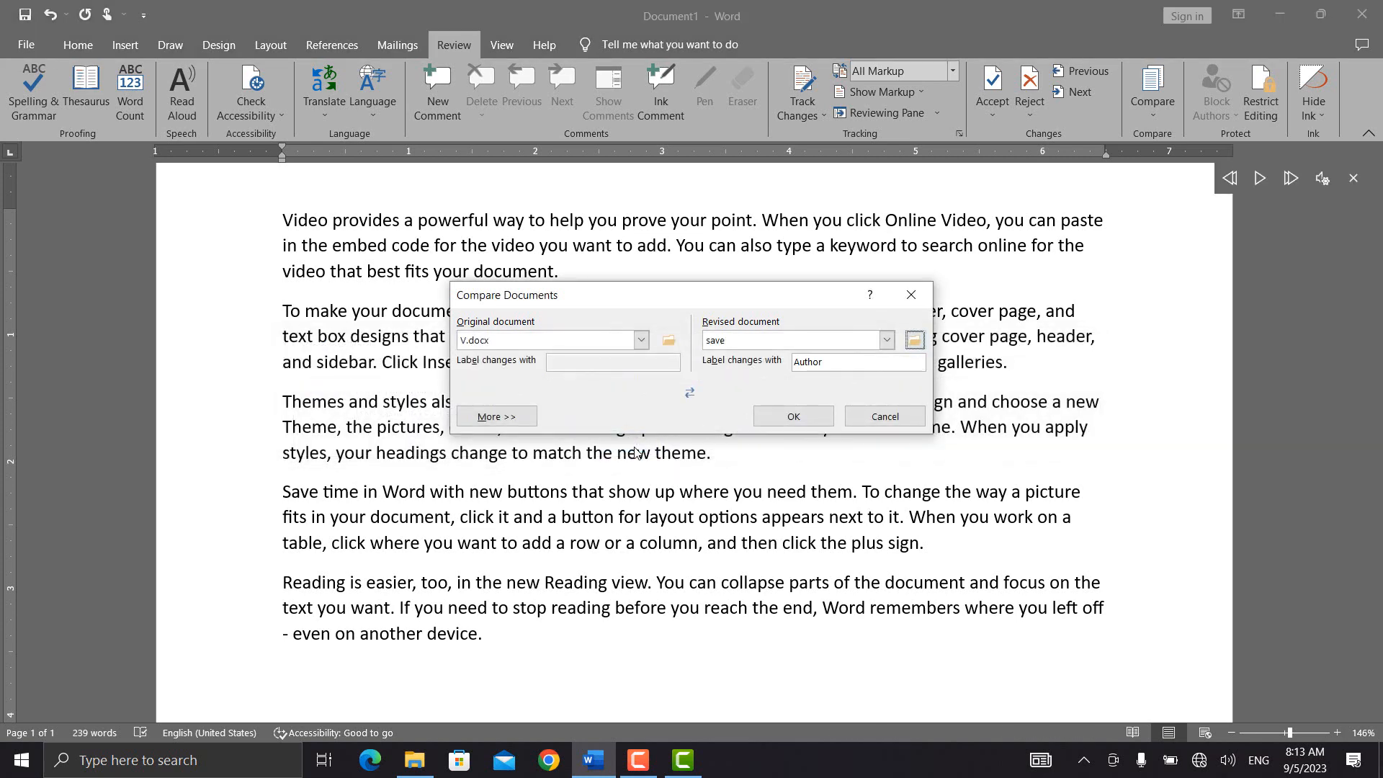
left_click(790, 418)
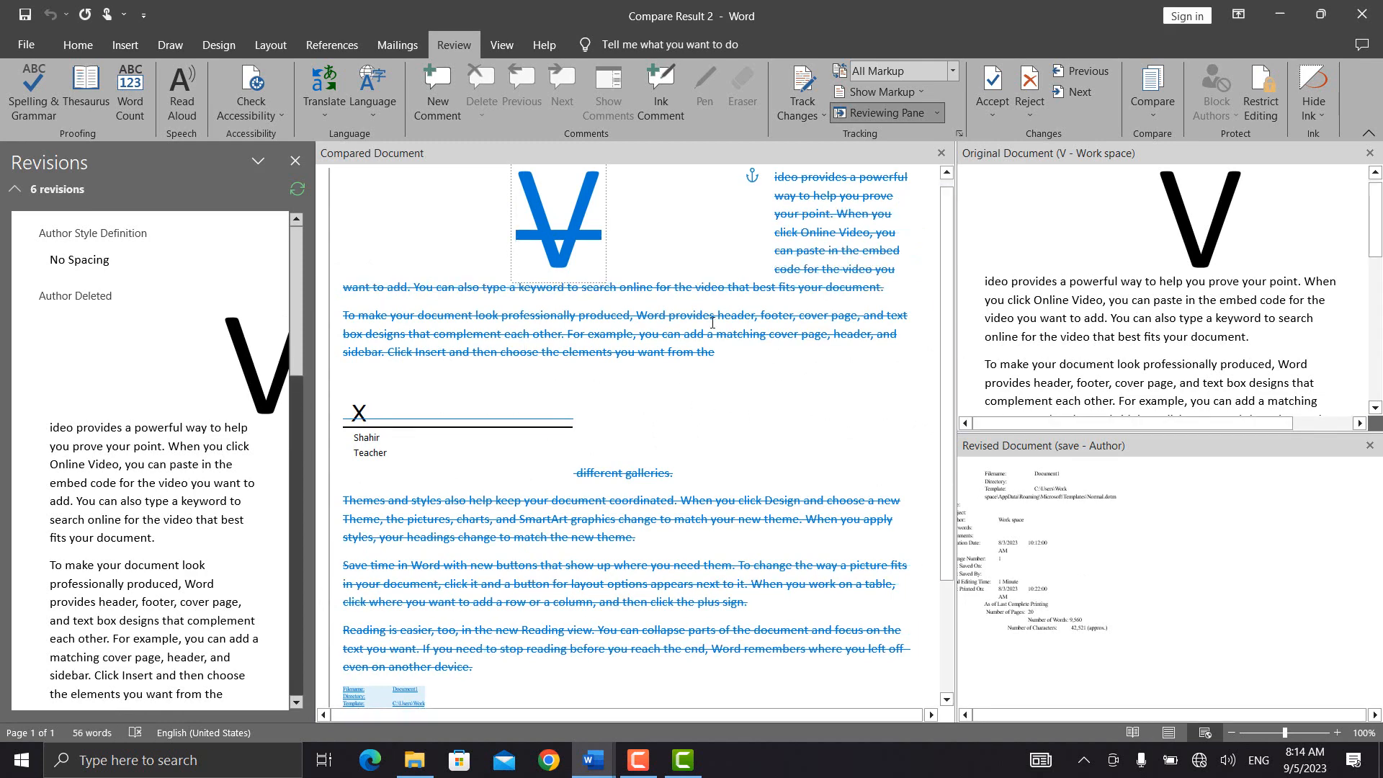
Step: Review the signature table in the synced Revised Document pane, then show the Compare options
mouse_move(948, 317)
left_mouse_down()
mouse_move(951, 365)
mouse_move(944, 298)
mouse_move(944, 386)
mouse_move(950, 287)
mouse_move(945, 408)
mouse_move(936, 291)
mouse_move(935, 459)
mouse_move(944, 325)
mouse_move(965, 291)
left_mouse_up()
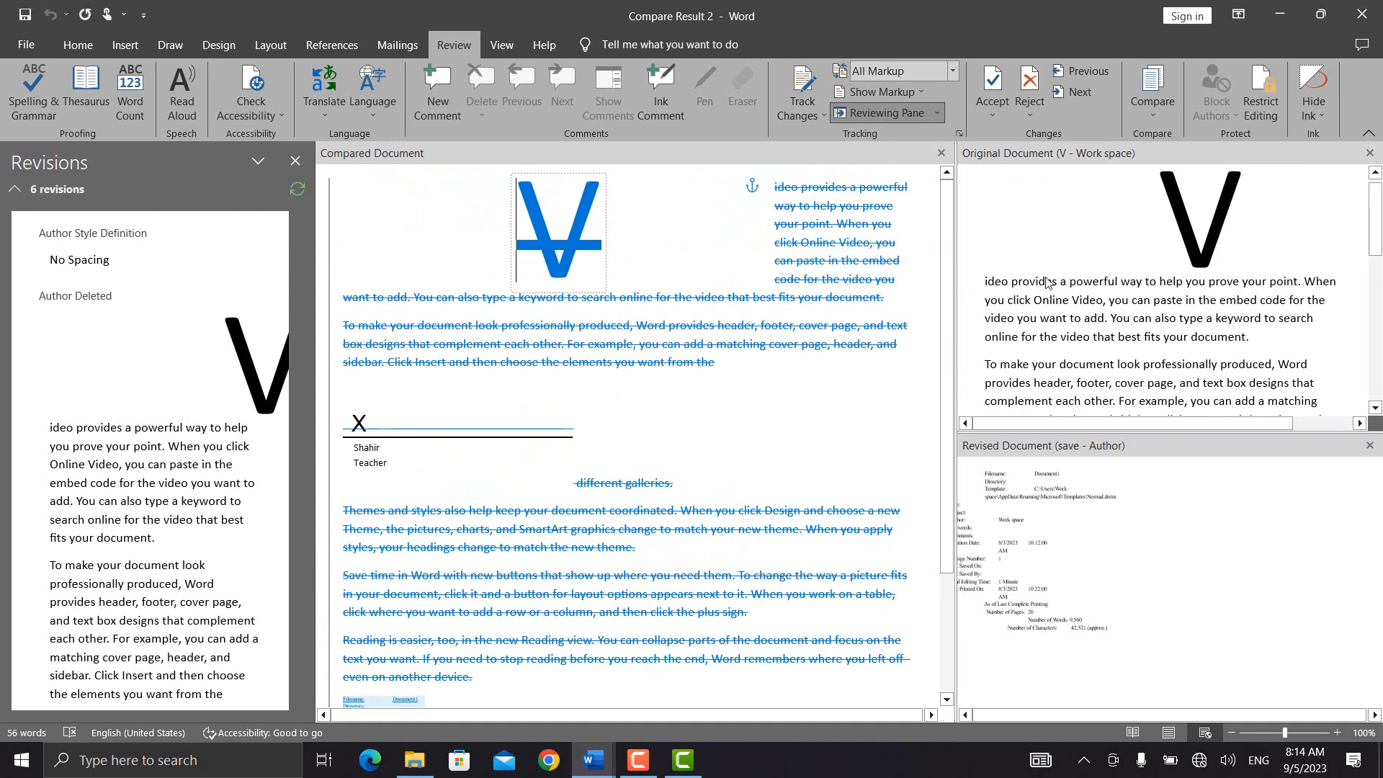
left_click(1118, 505)
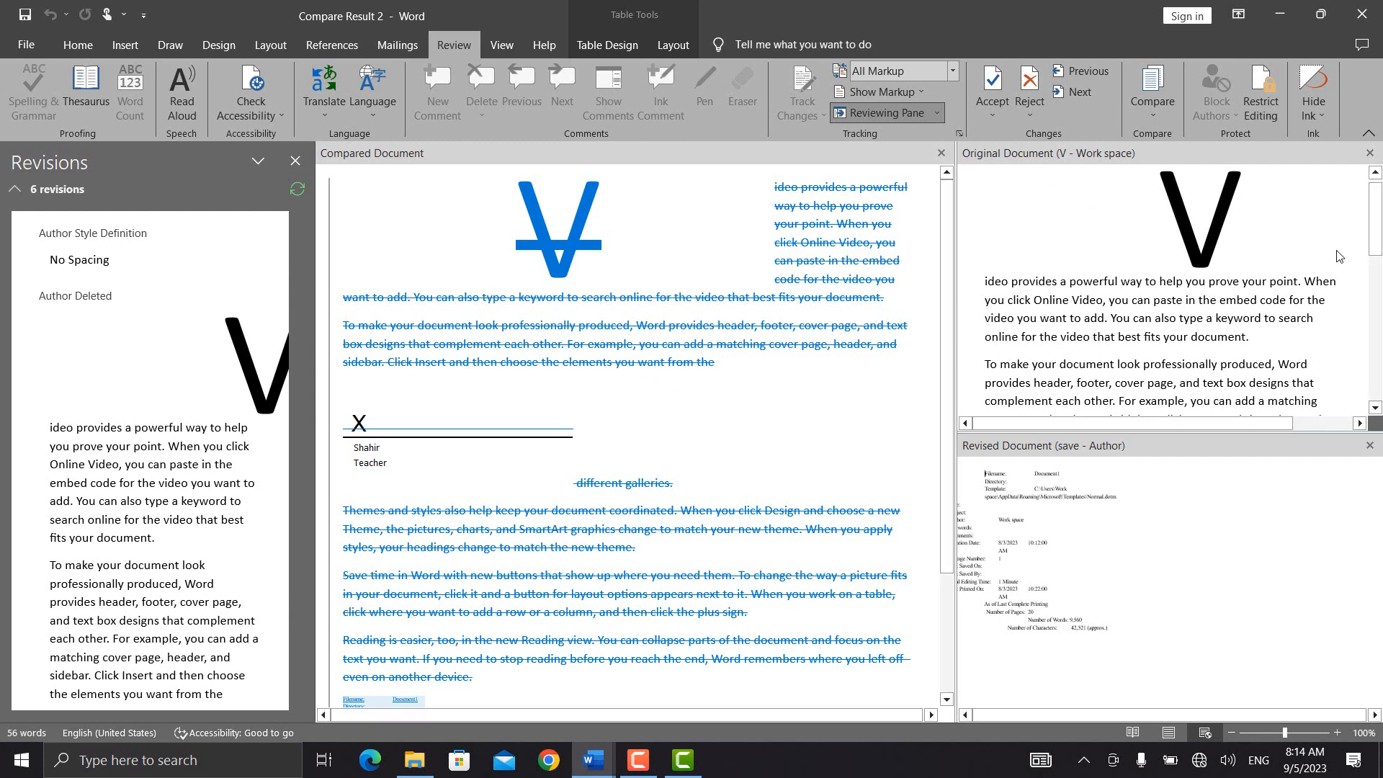
scroll(1338, 259, "down", 3)
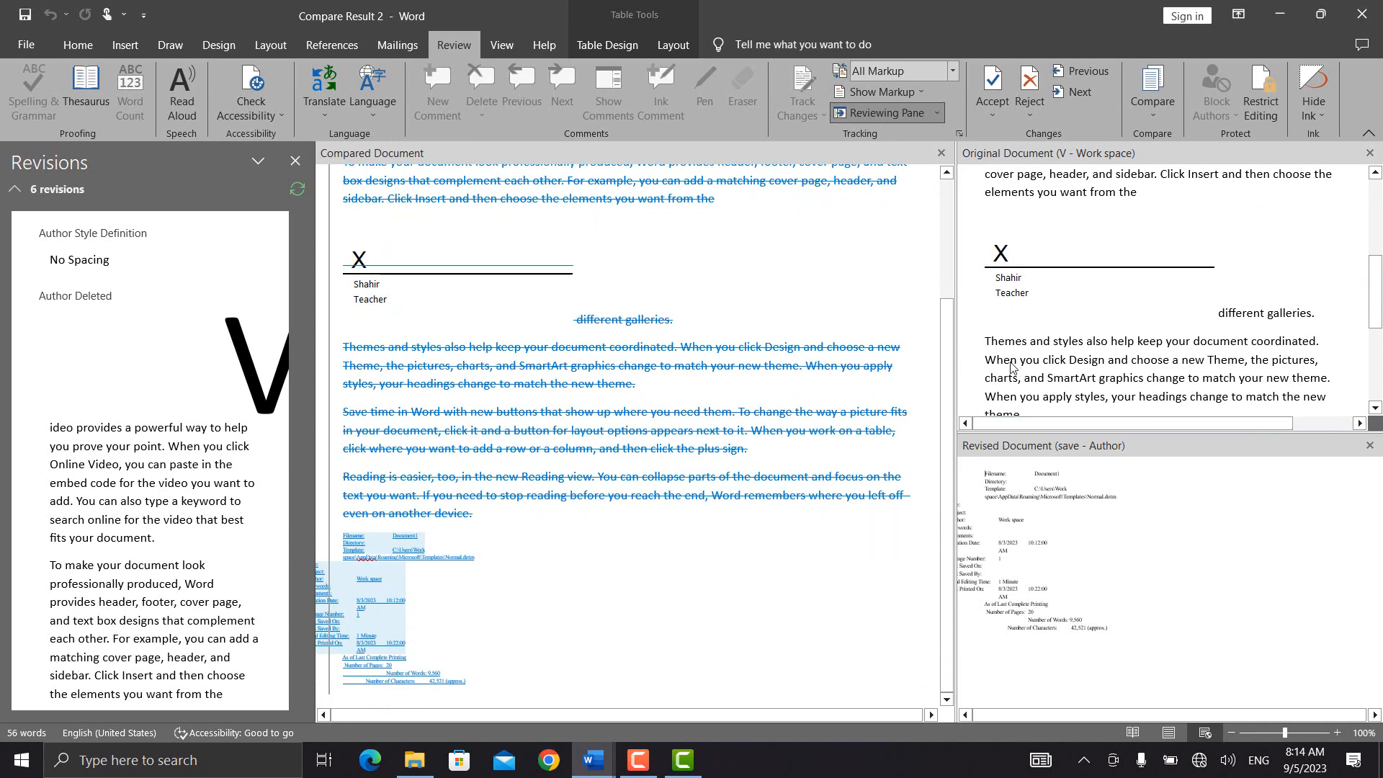
left_click(1162, 101)
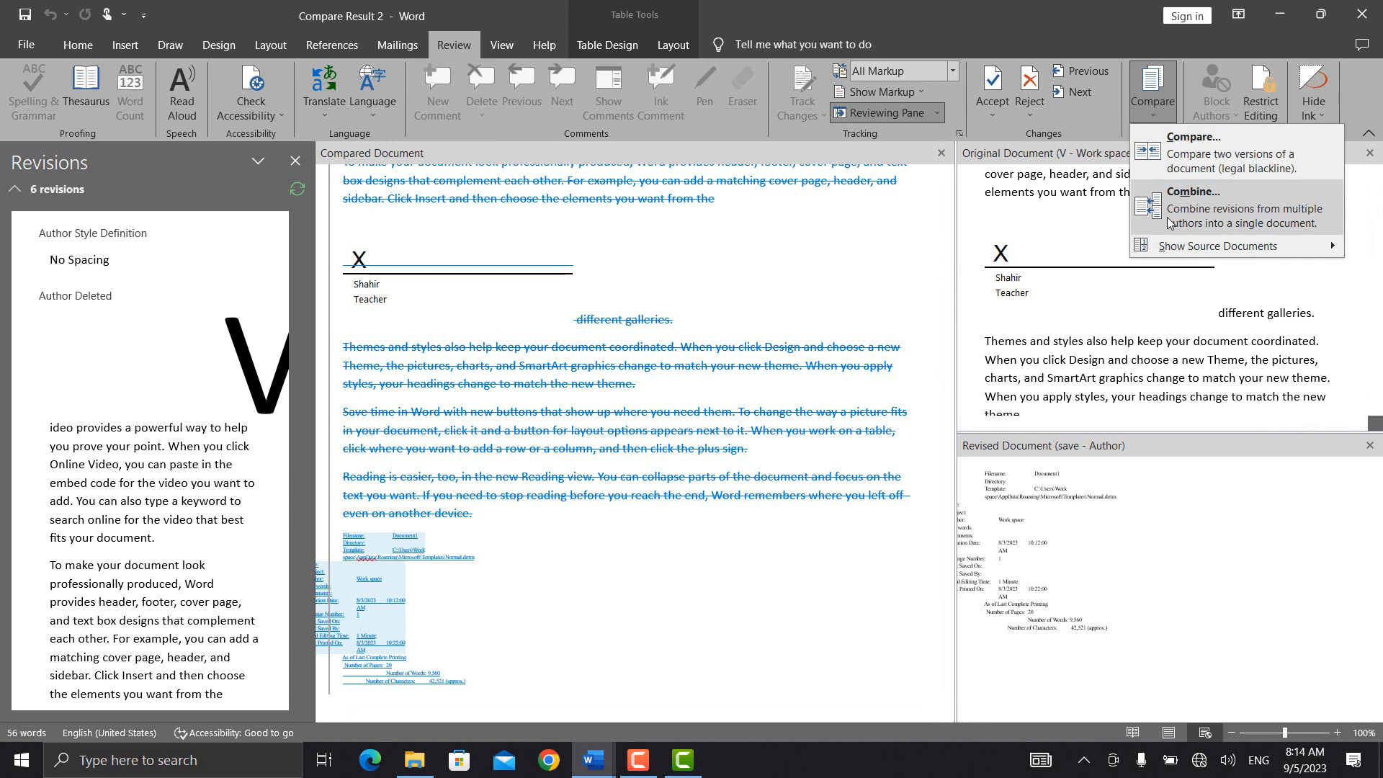
Step: Cancel the Combine dialog and show only the revised source document
left_click(1169, 219)
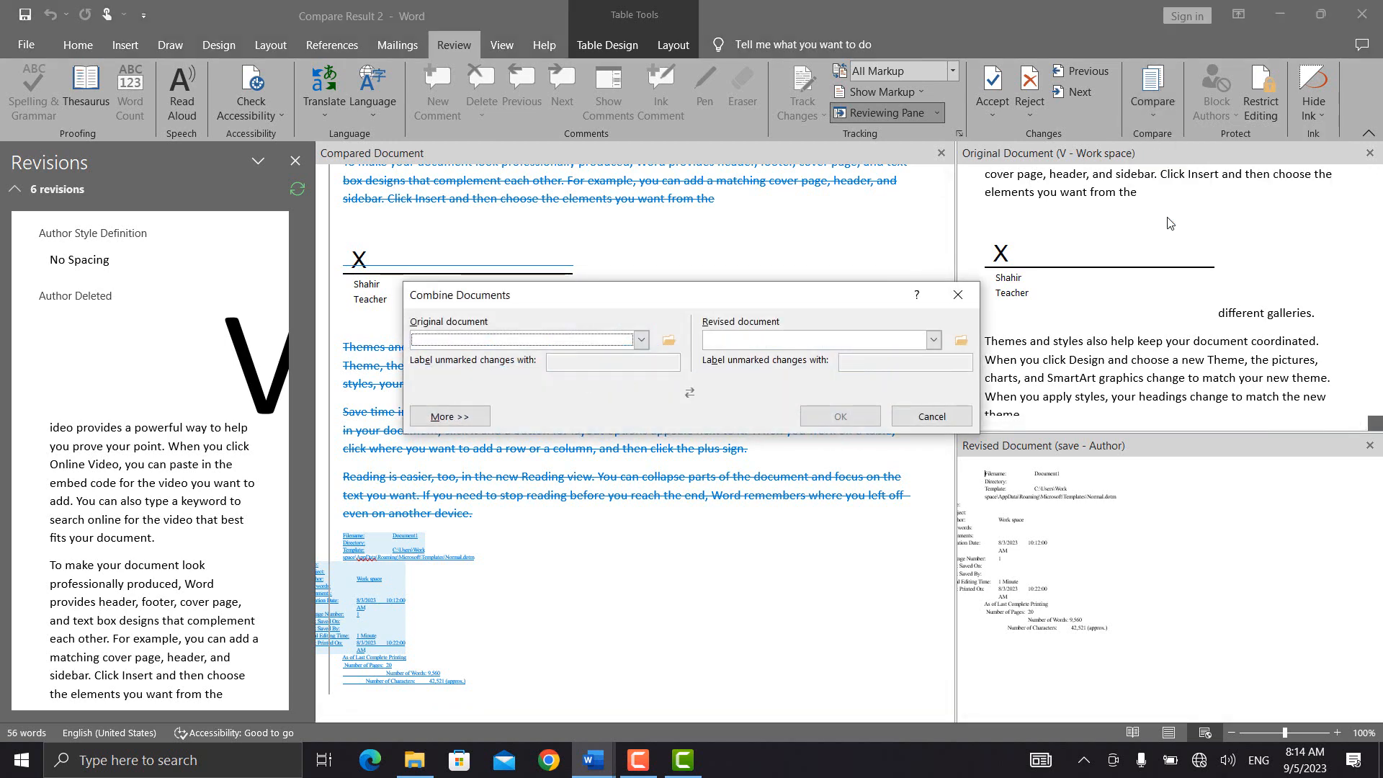
left_click(957, 295)
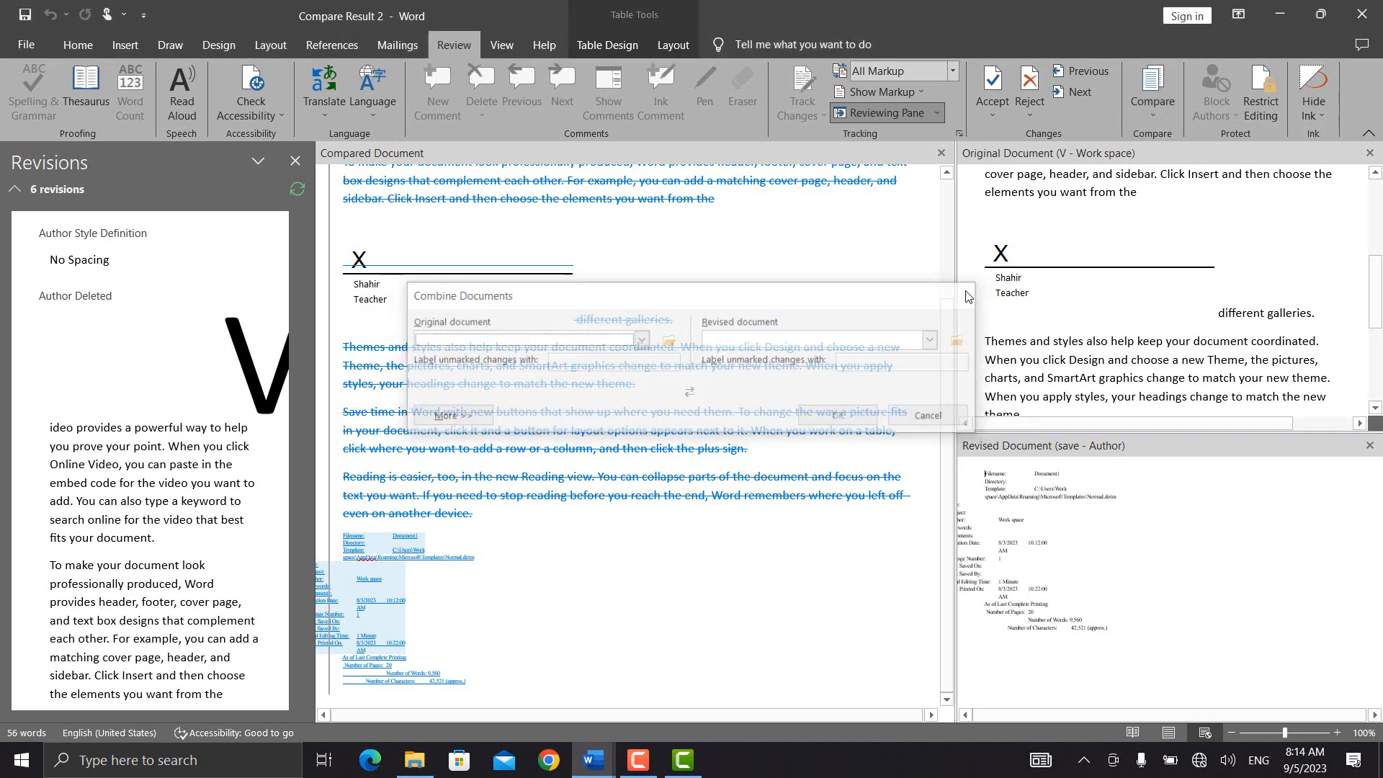
left_click(1148, 110)
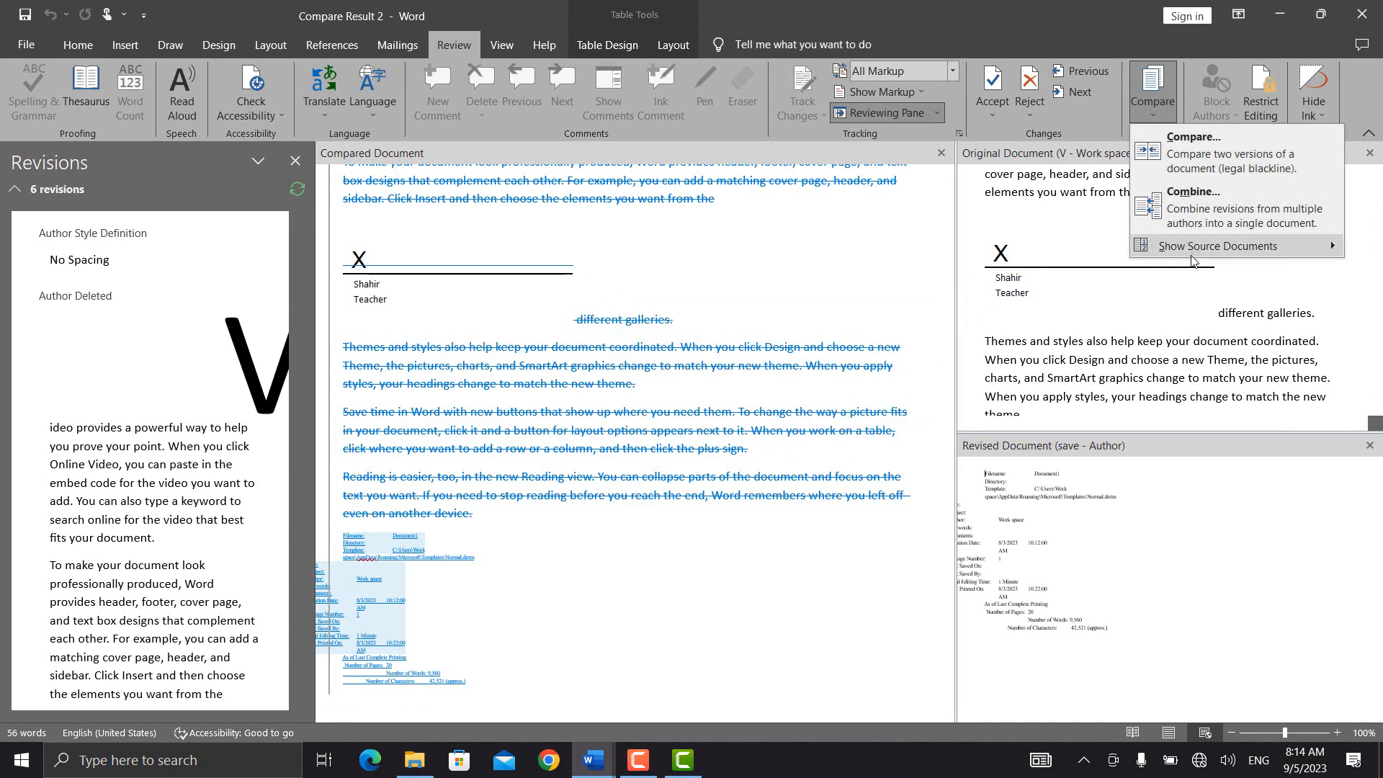
mouse_move(1202, 253)
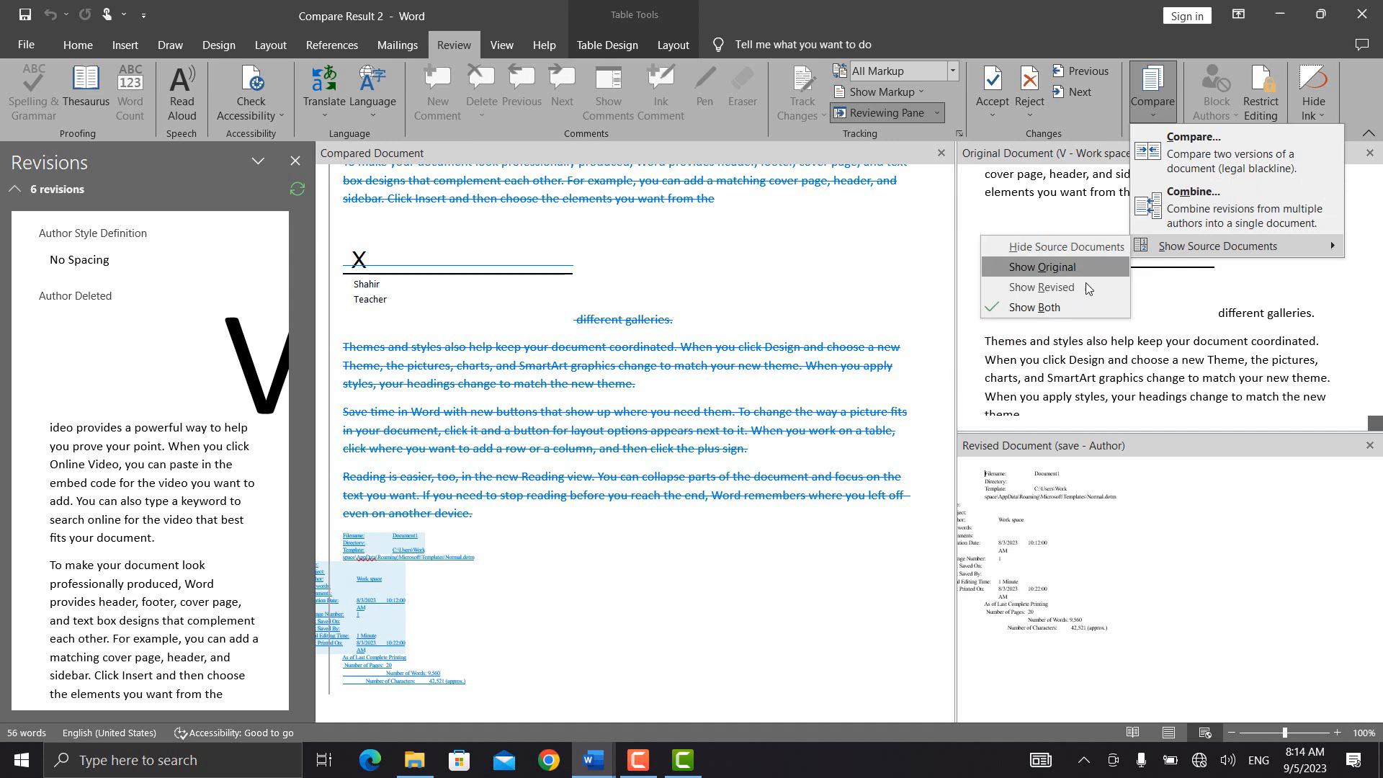
left_click(1023, 291)
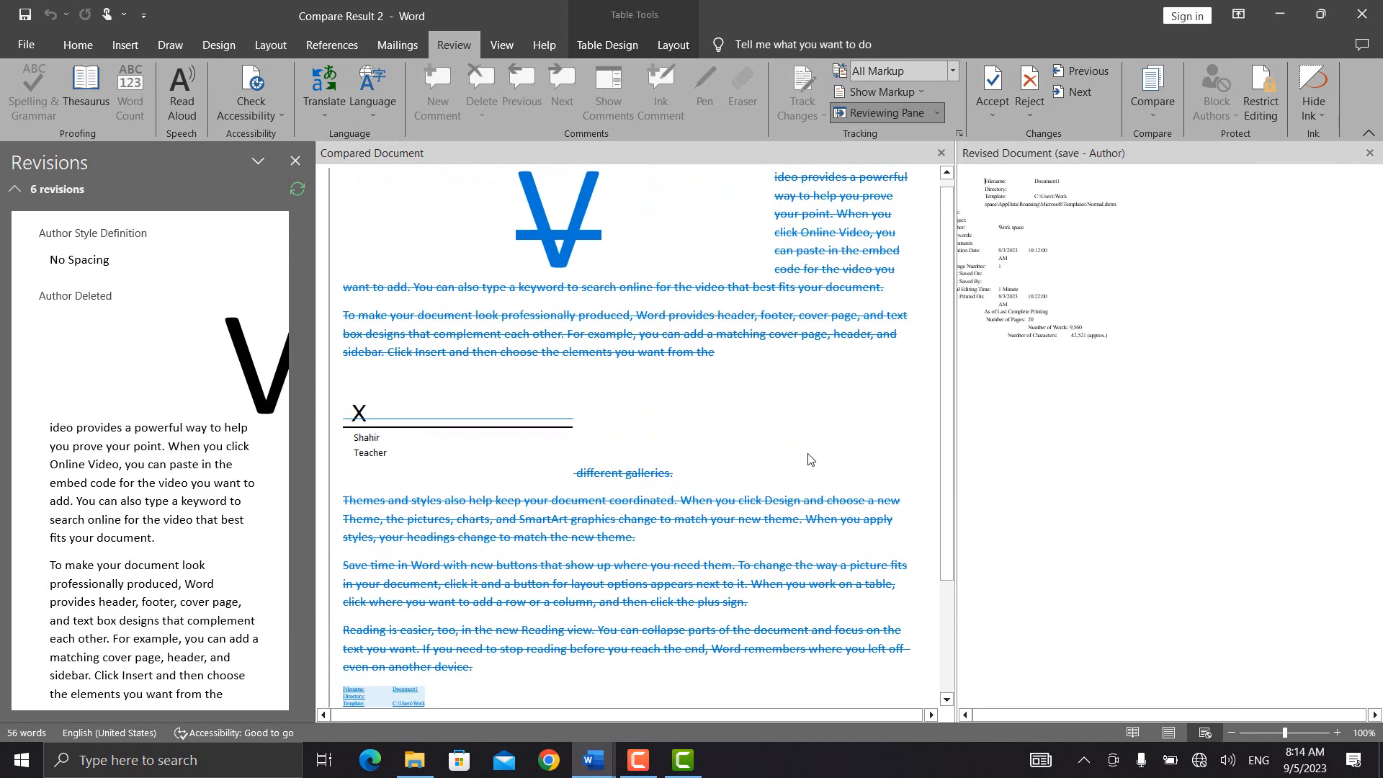
Step: Show both source documents, then close the Original and Revised panes
left_click(1152, 97)
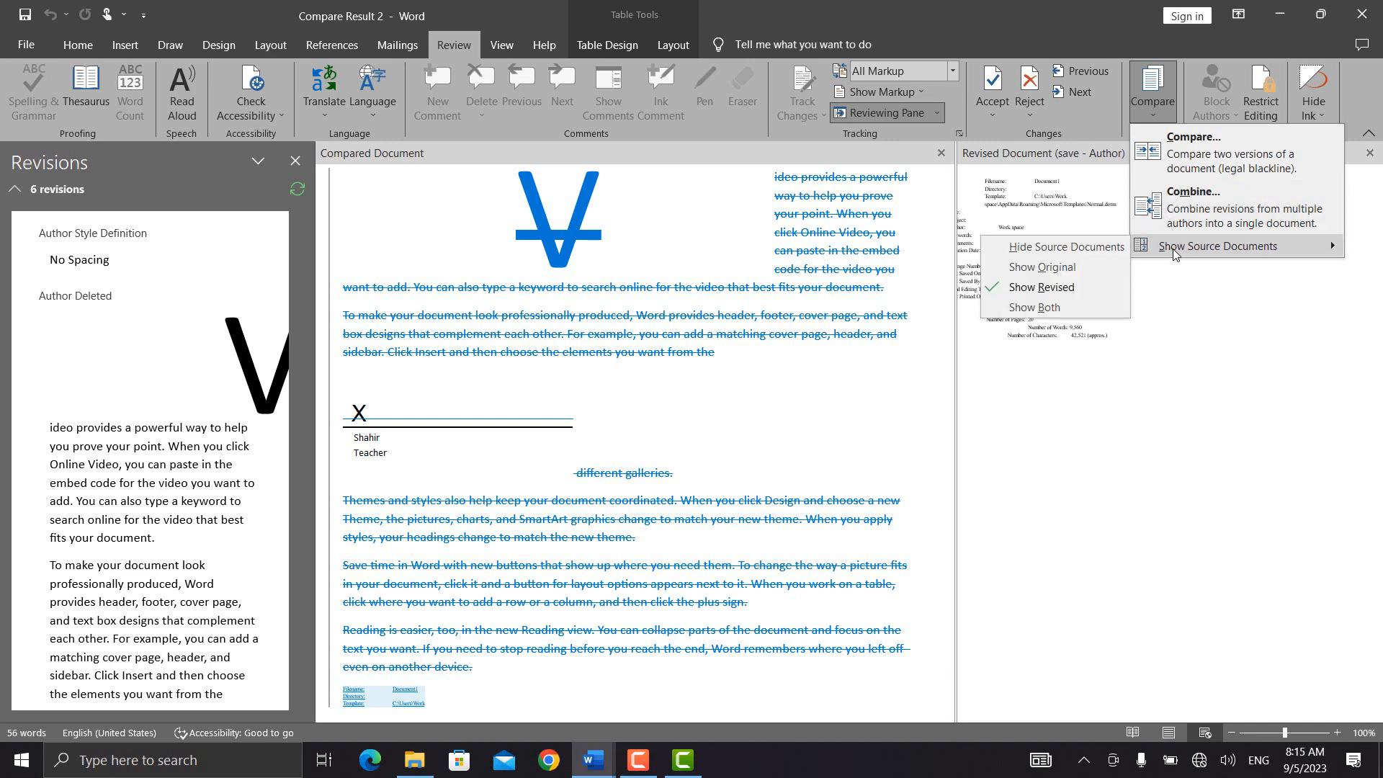
left_click(1079, 314)
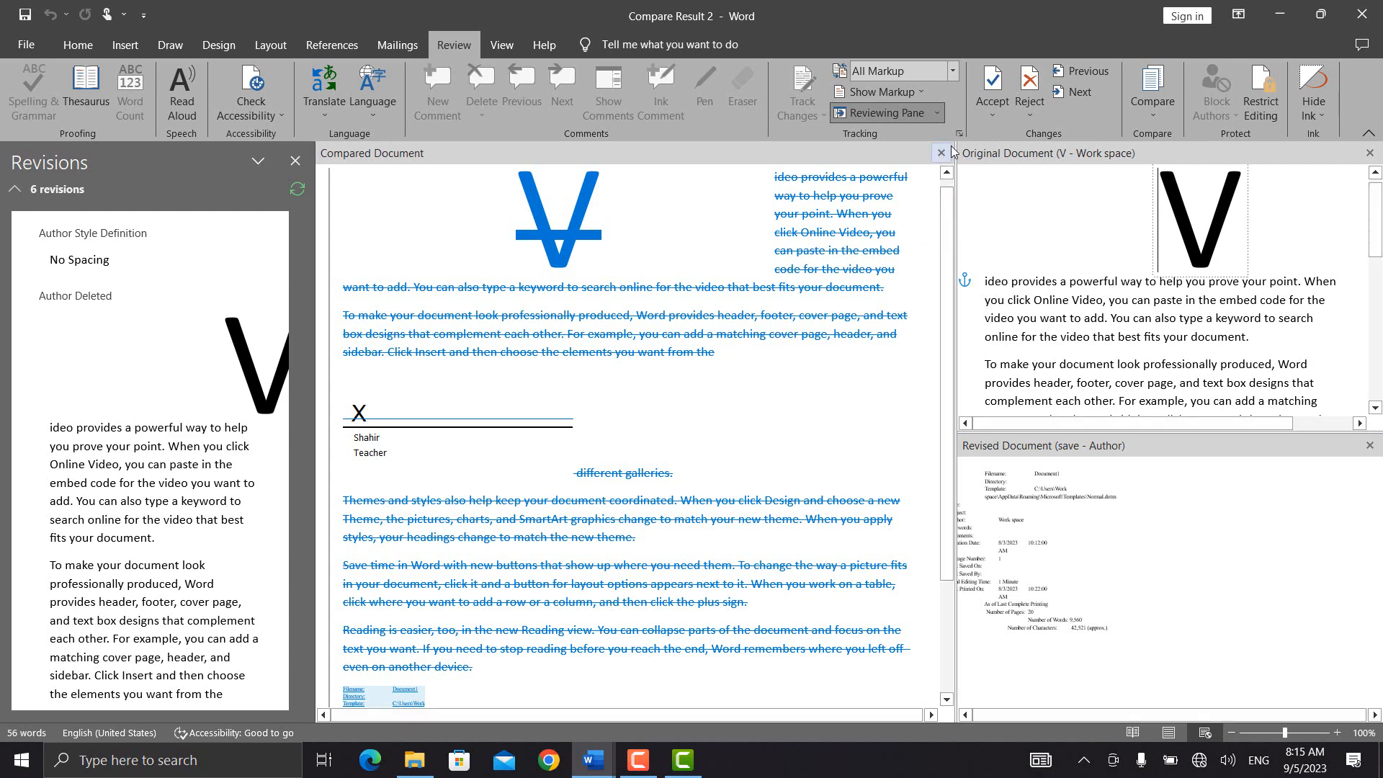
left_click(1369, 153)
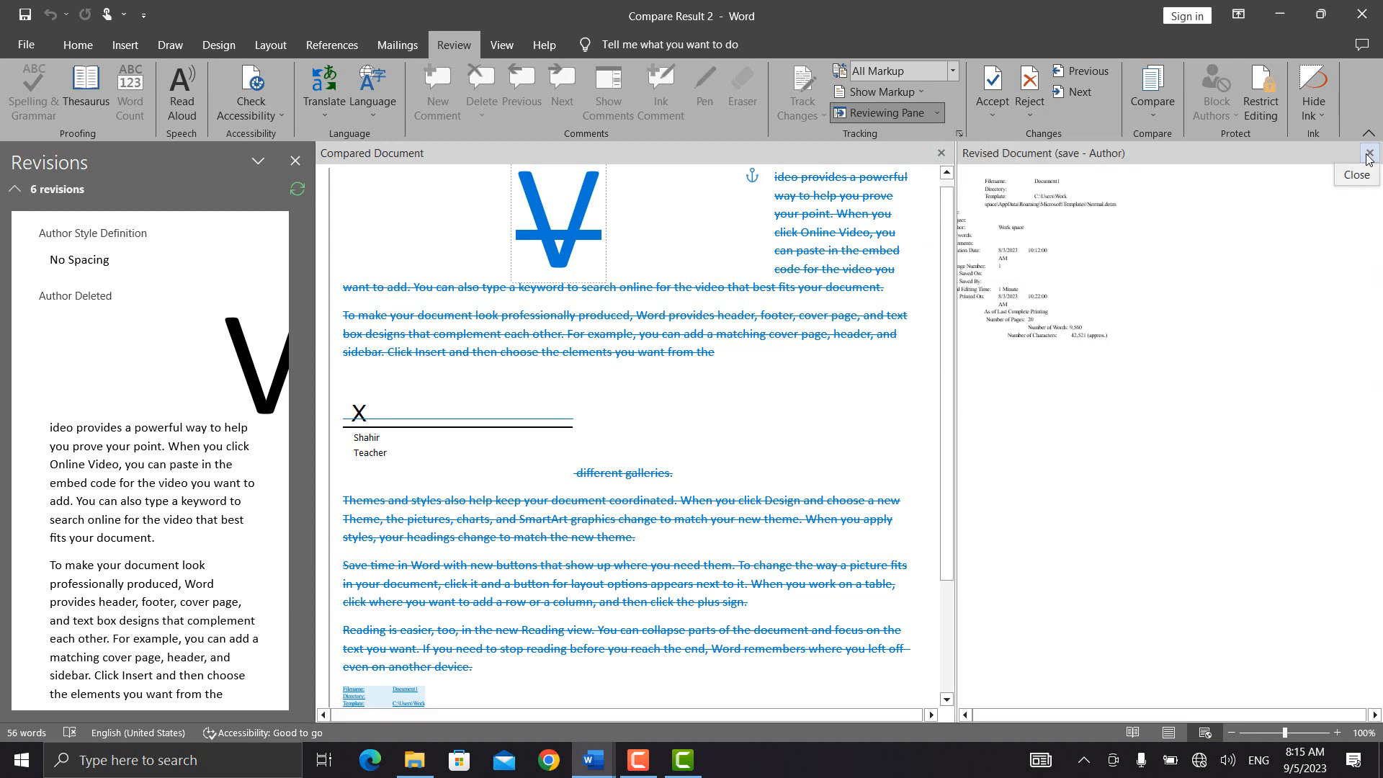
left_click(1369, 153)
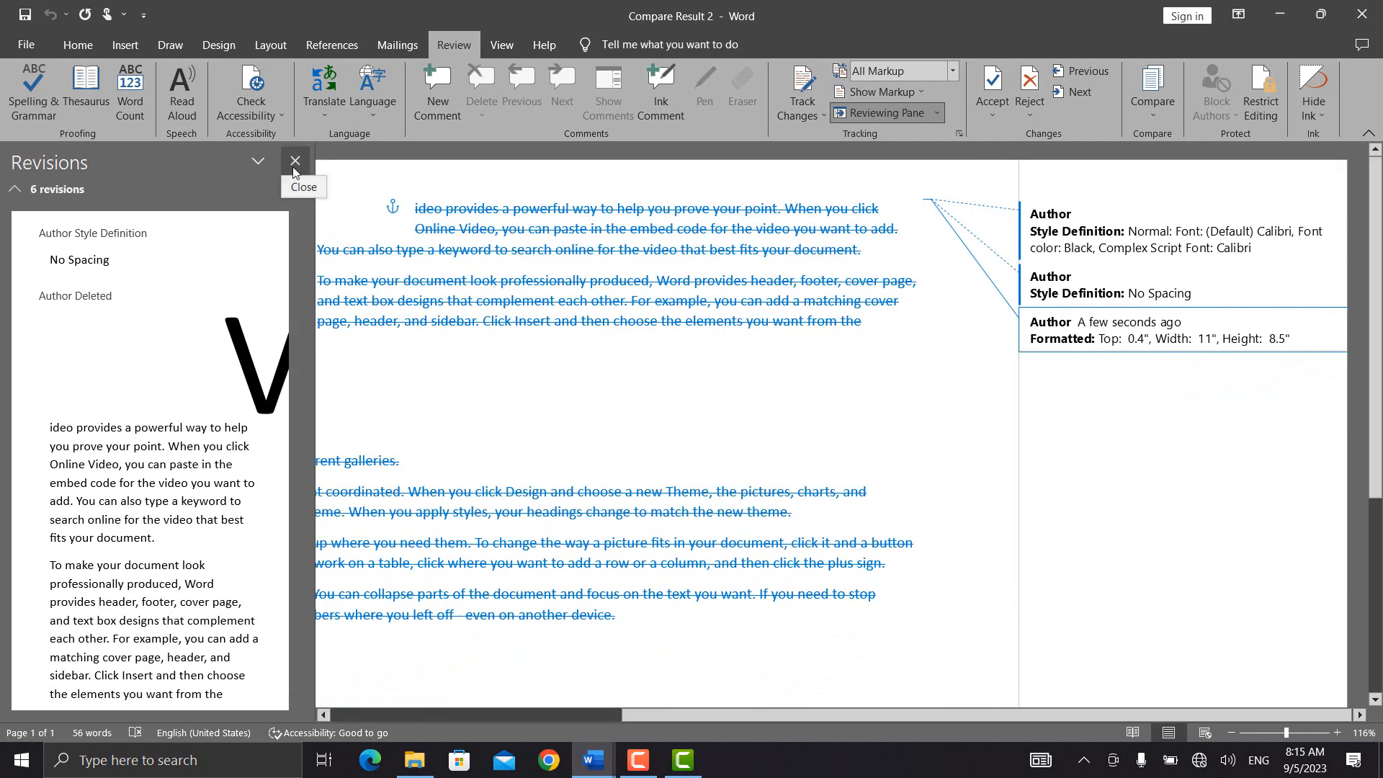
Step: Close the Revisions pane and replace all text with five =rand() sample paragraphs
left_click(294, 162)
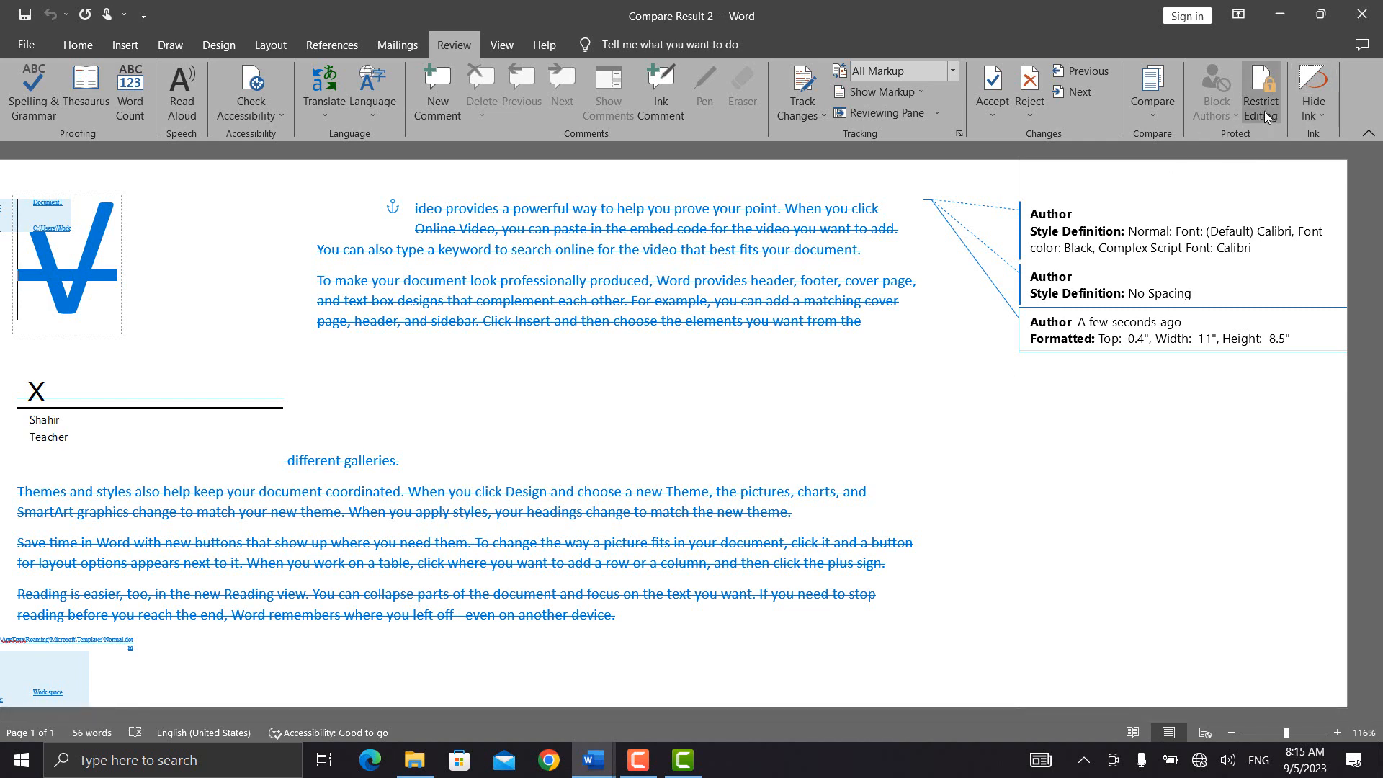
left_click(869, 544)
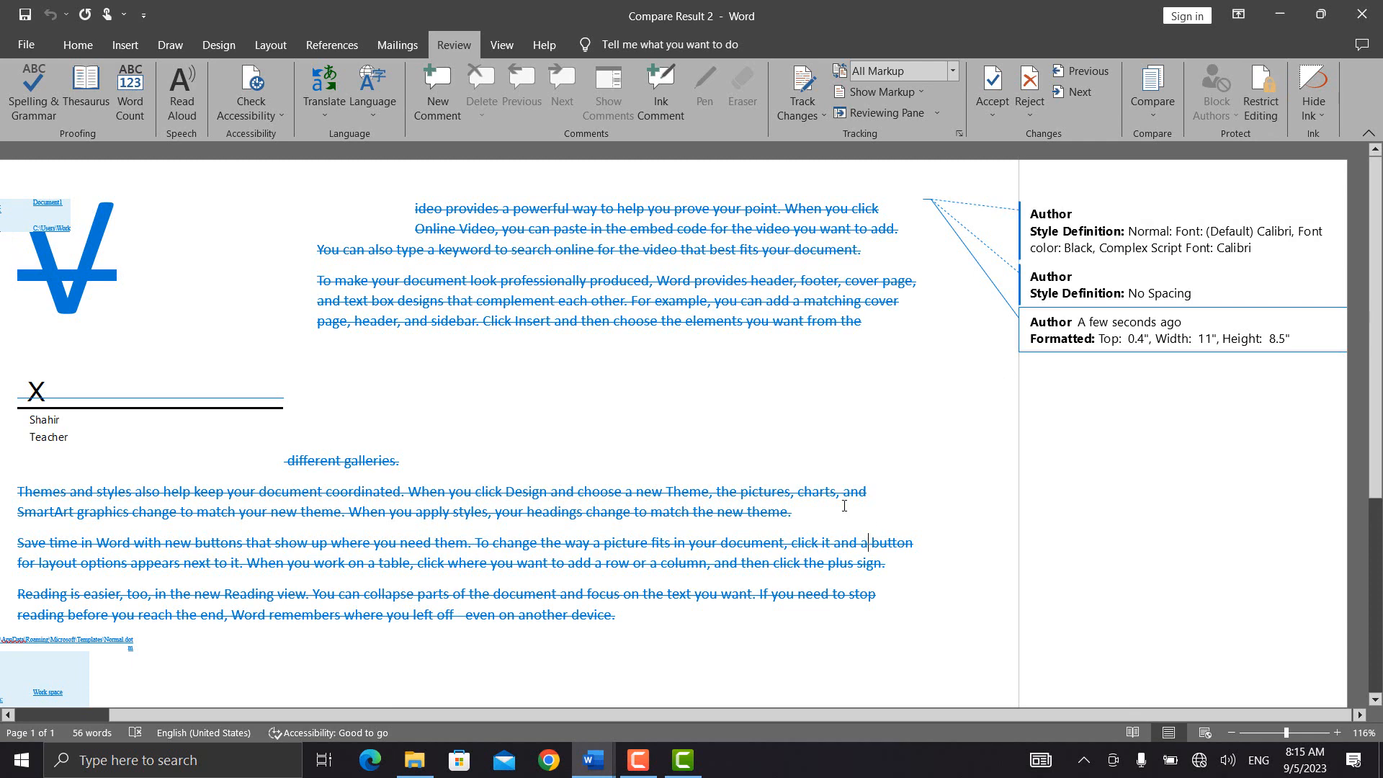
key("ctrl+a")
key("Delete")
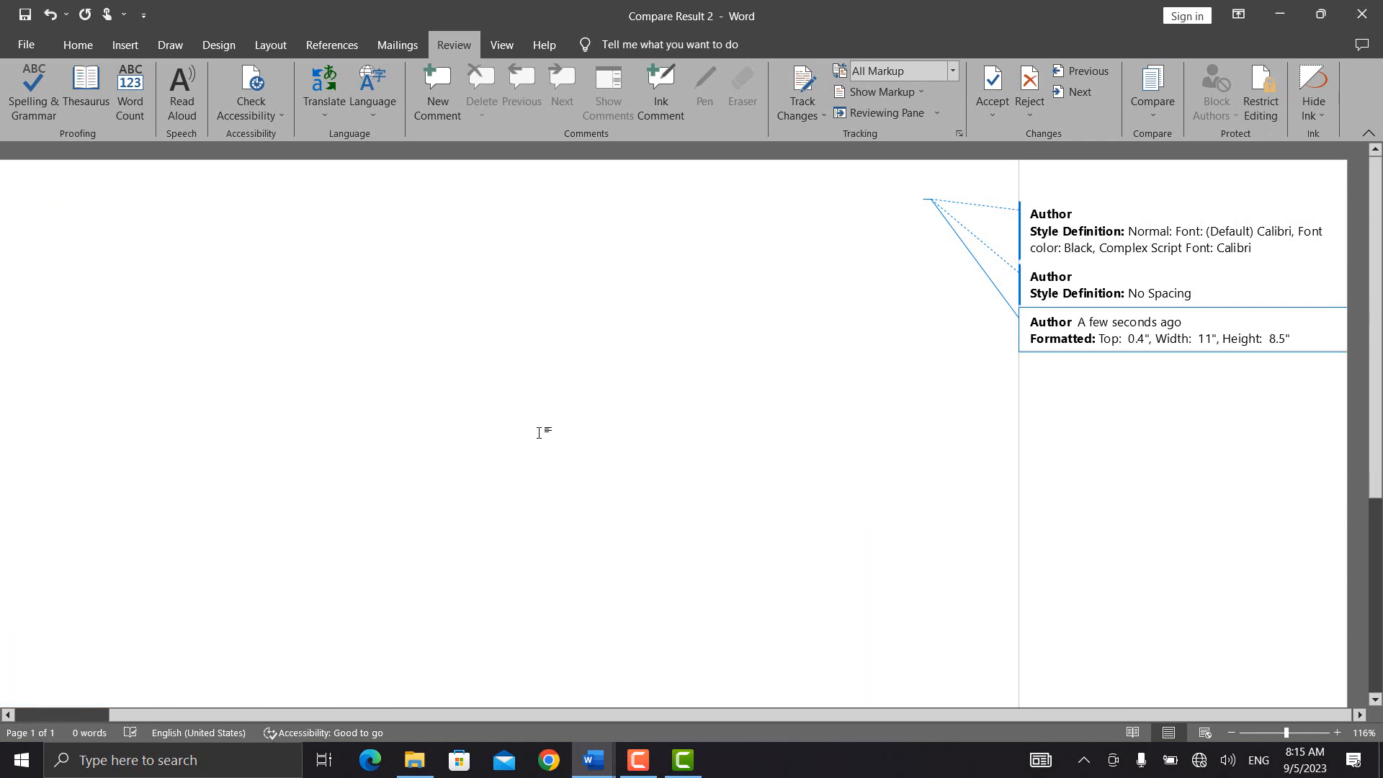
type("=r")
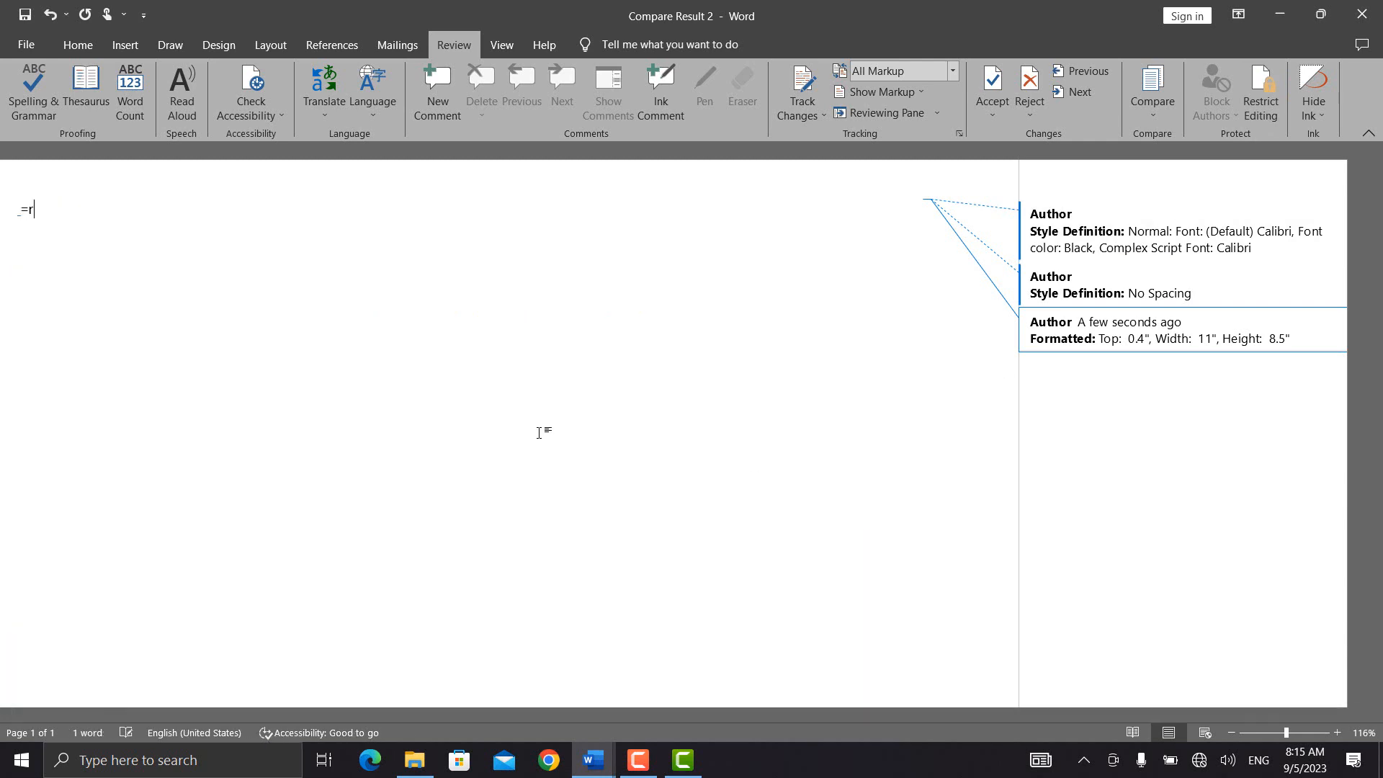
type("and()")
key("Return")
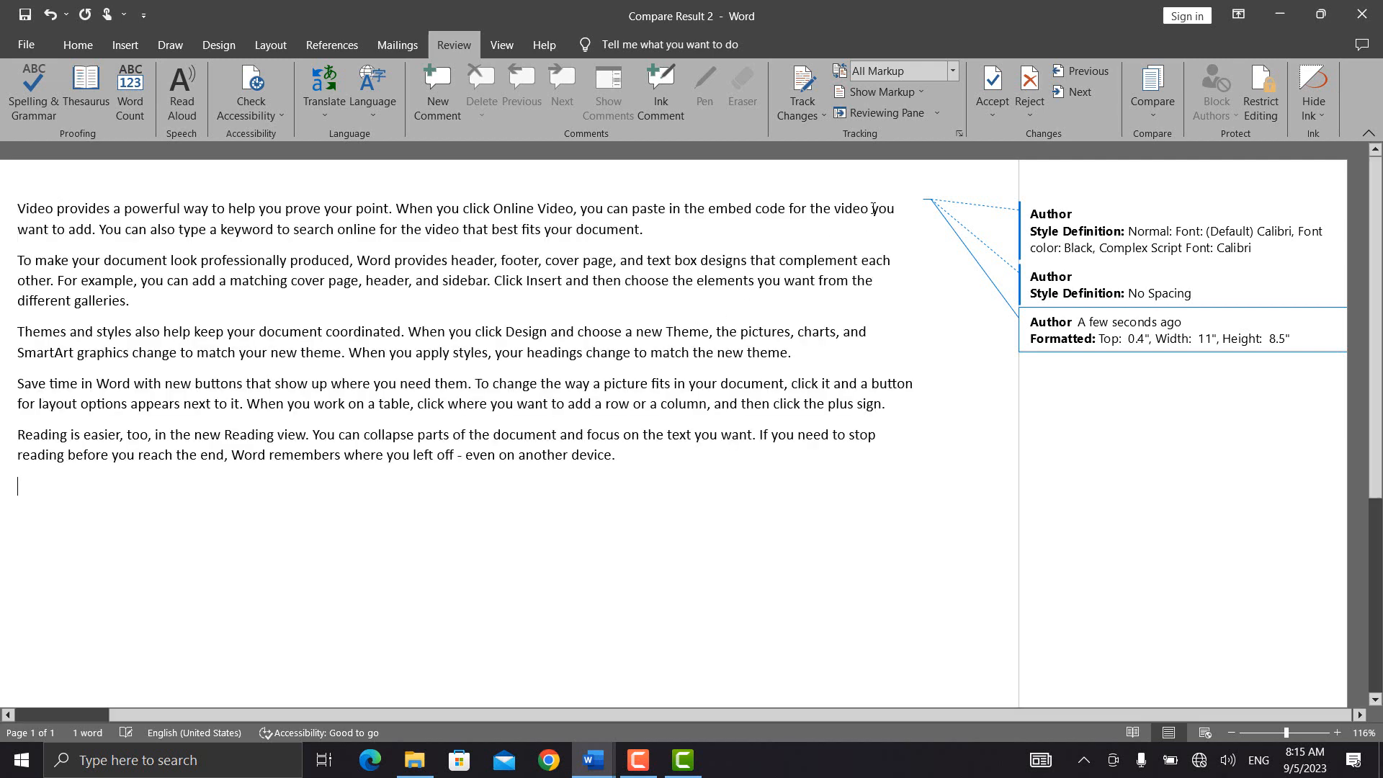
left_click(1262, 115)
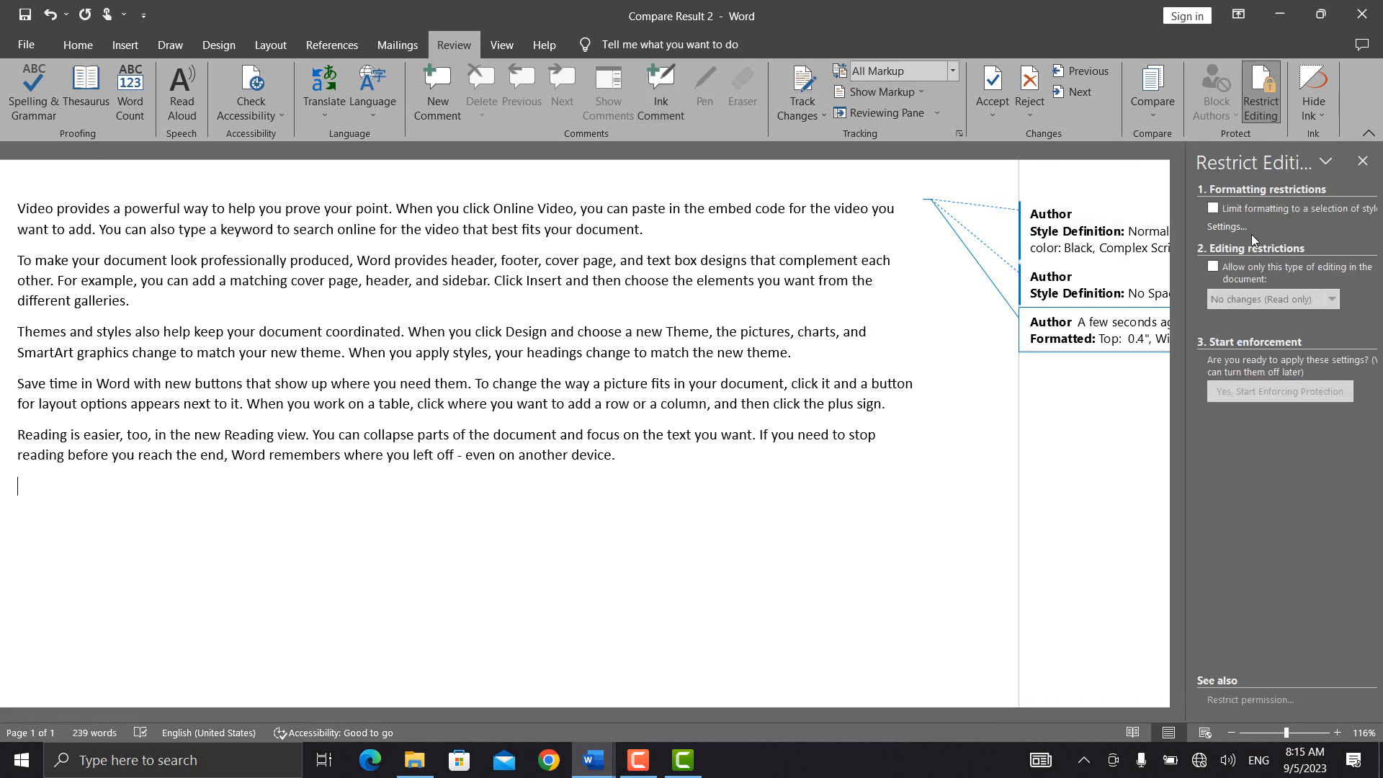
Step: Limit formatting to a selection of styles and enforce protection with a password
left_click(1213, 209)
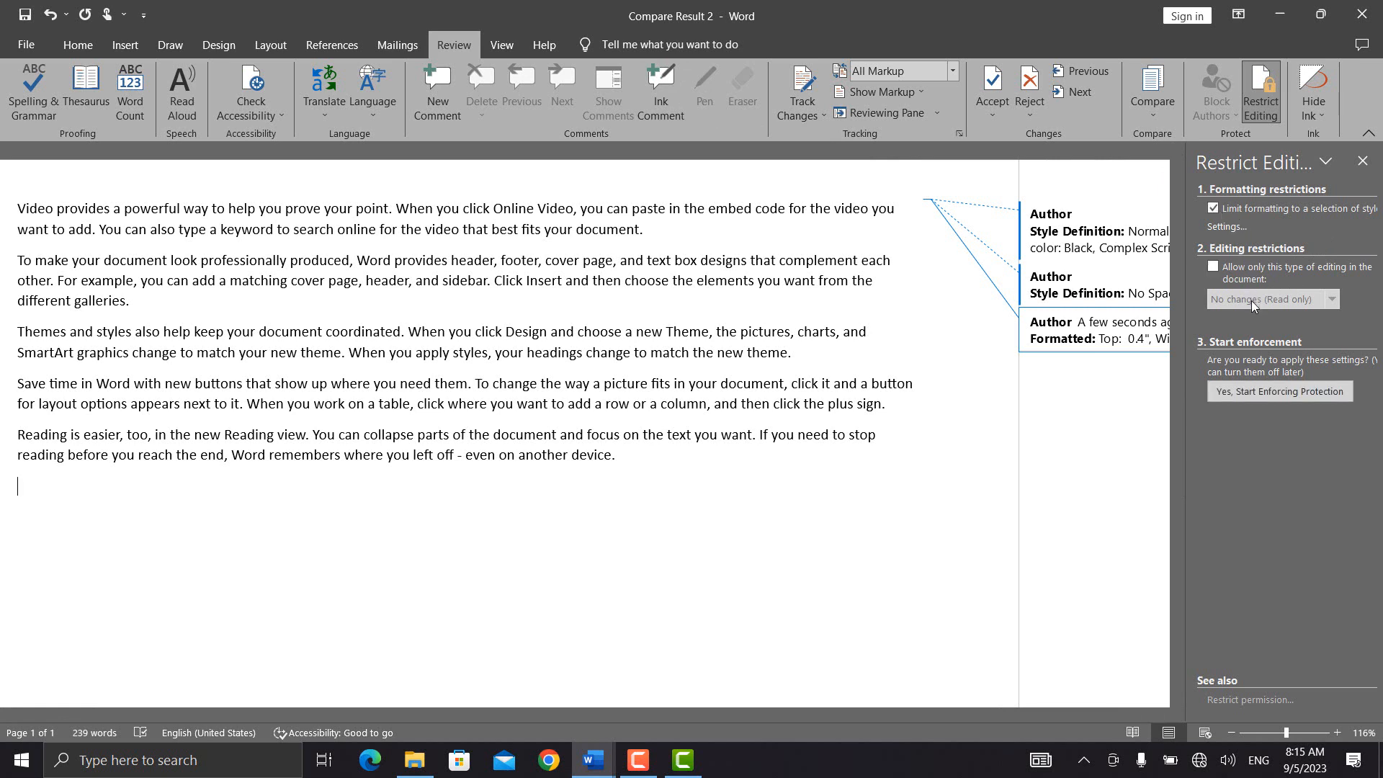
left_click(1214, 268)
left_click(1214, 269)
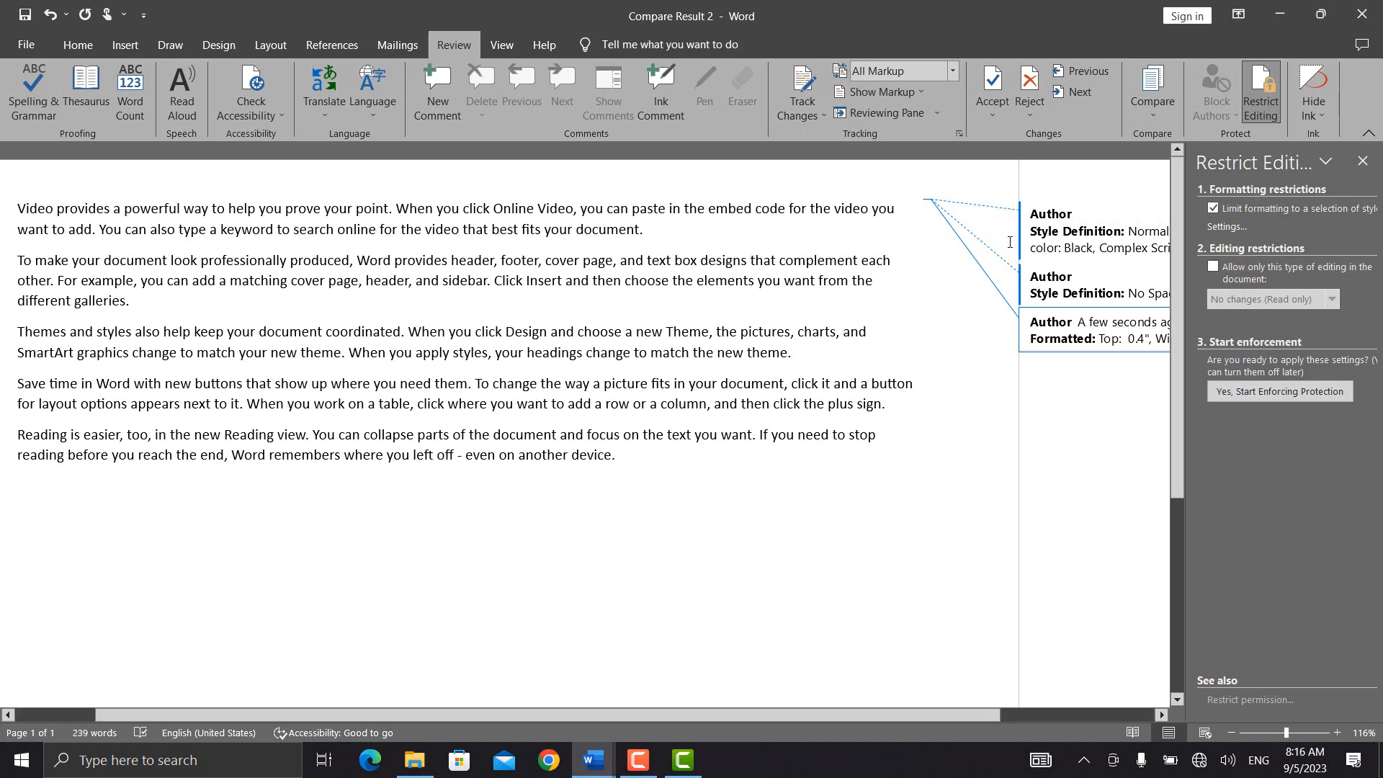
left_click(1246, 394)
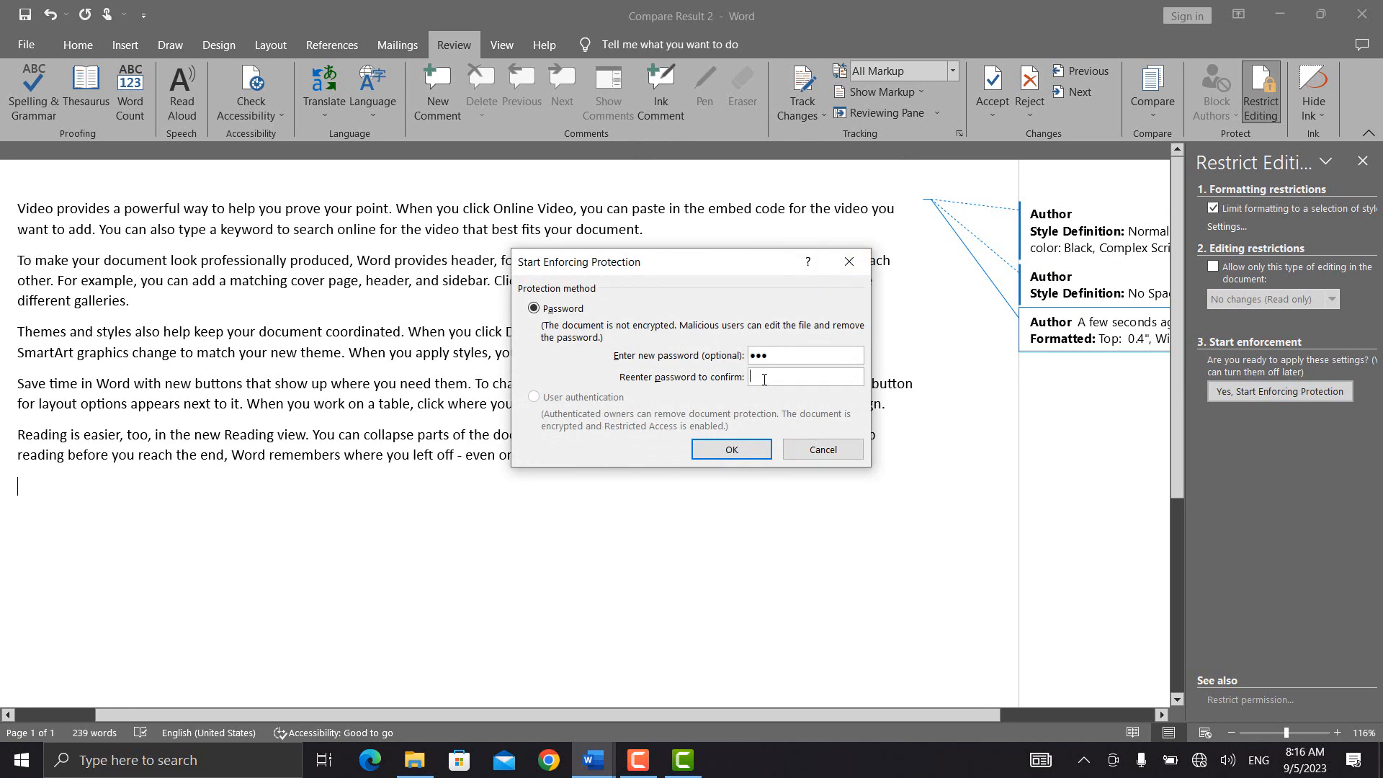
type("•")
key("Return")
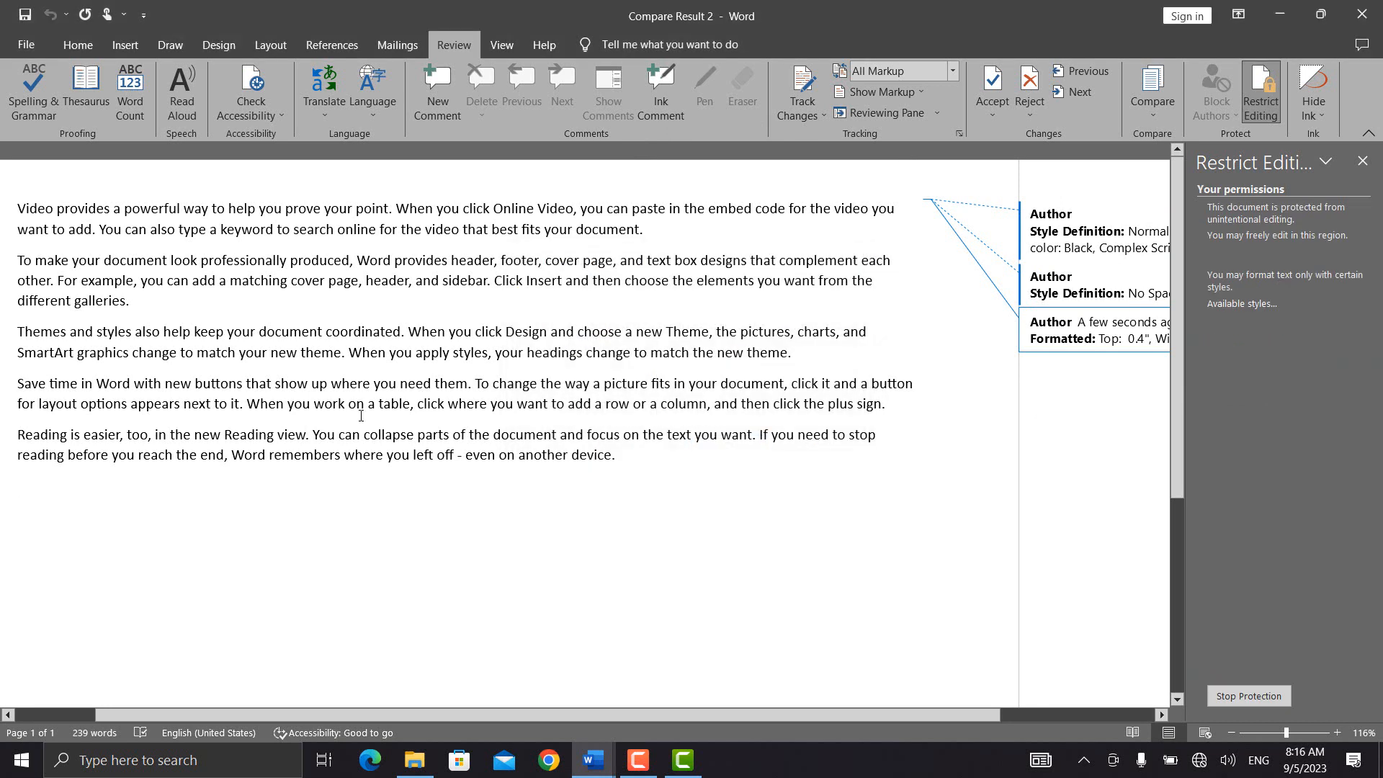
left_click(125, 45)
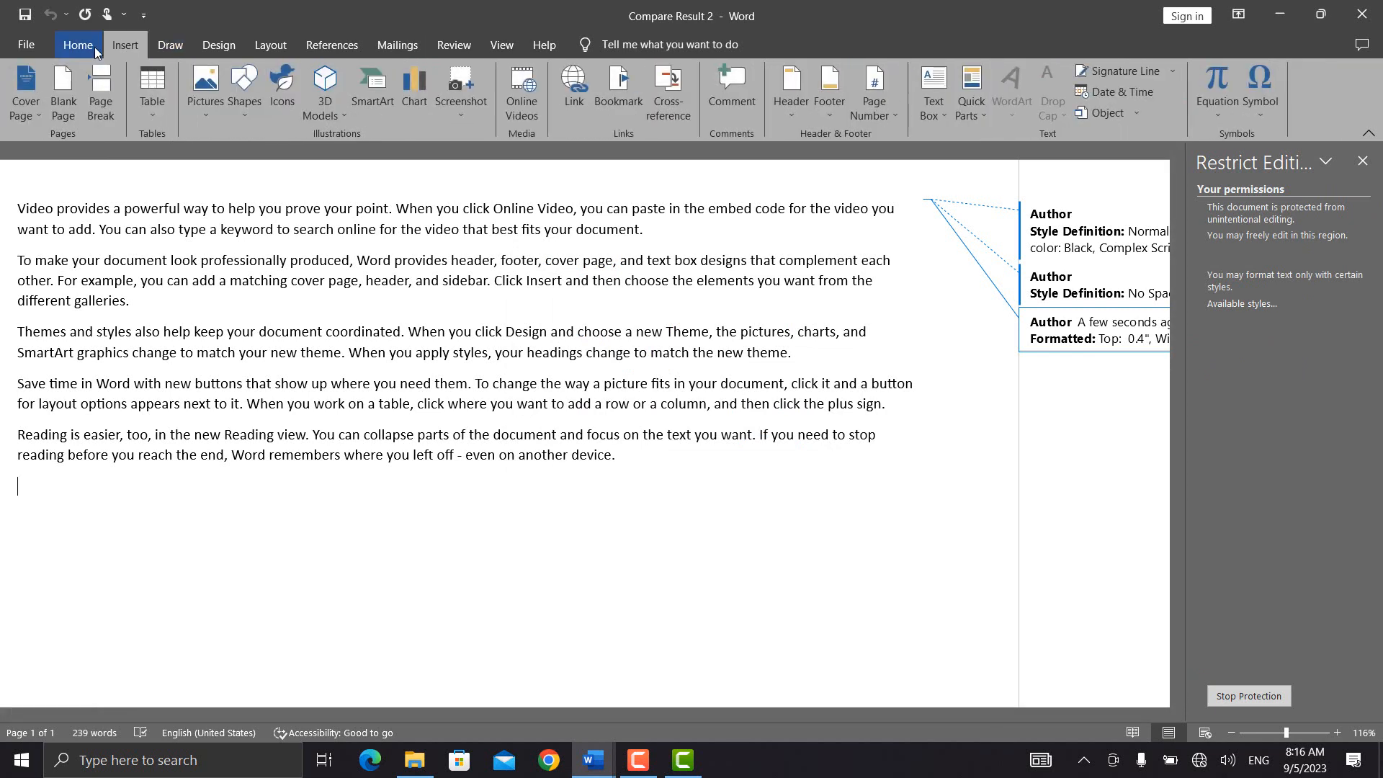
Step: Verify formatting is locked on the first paragraph, then begin Stop Protection
left_click(95, 51)
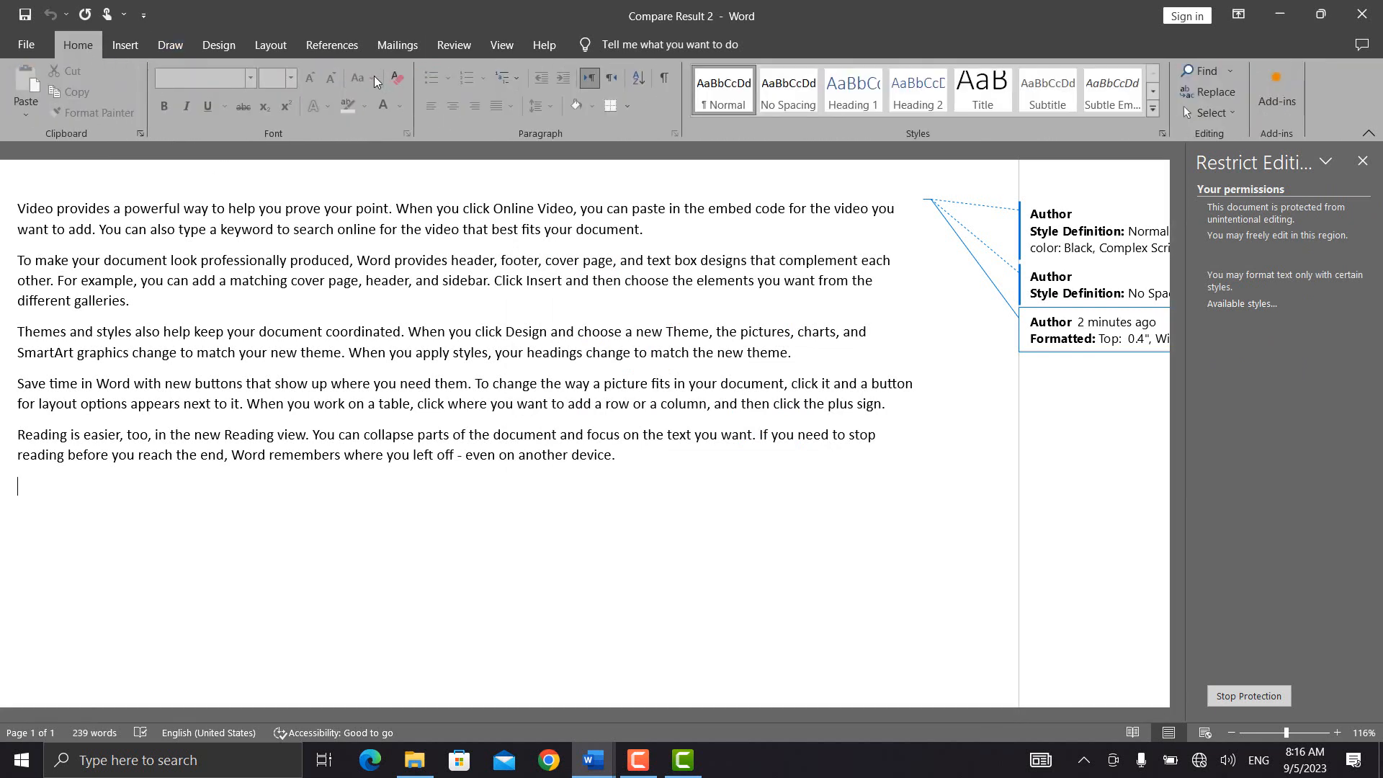
triple_click(299, 220)
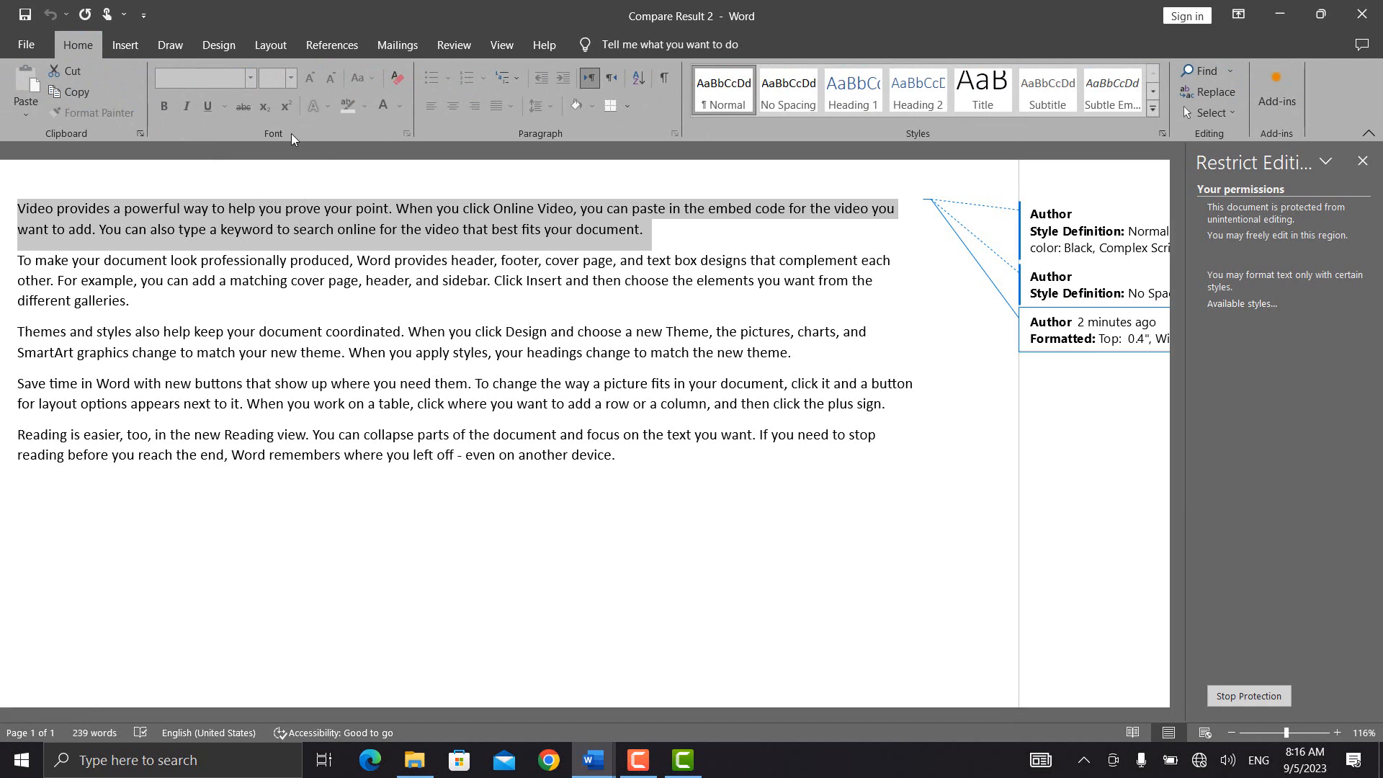
left_click(249, 235)
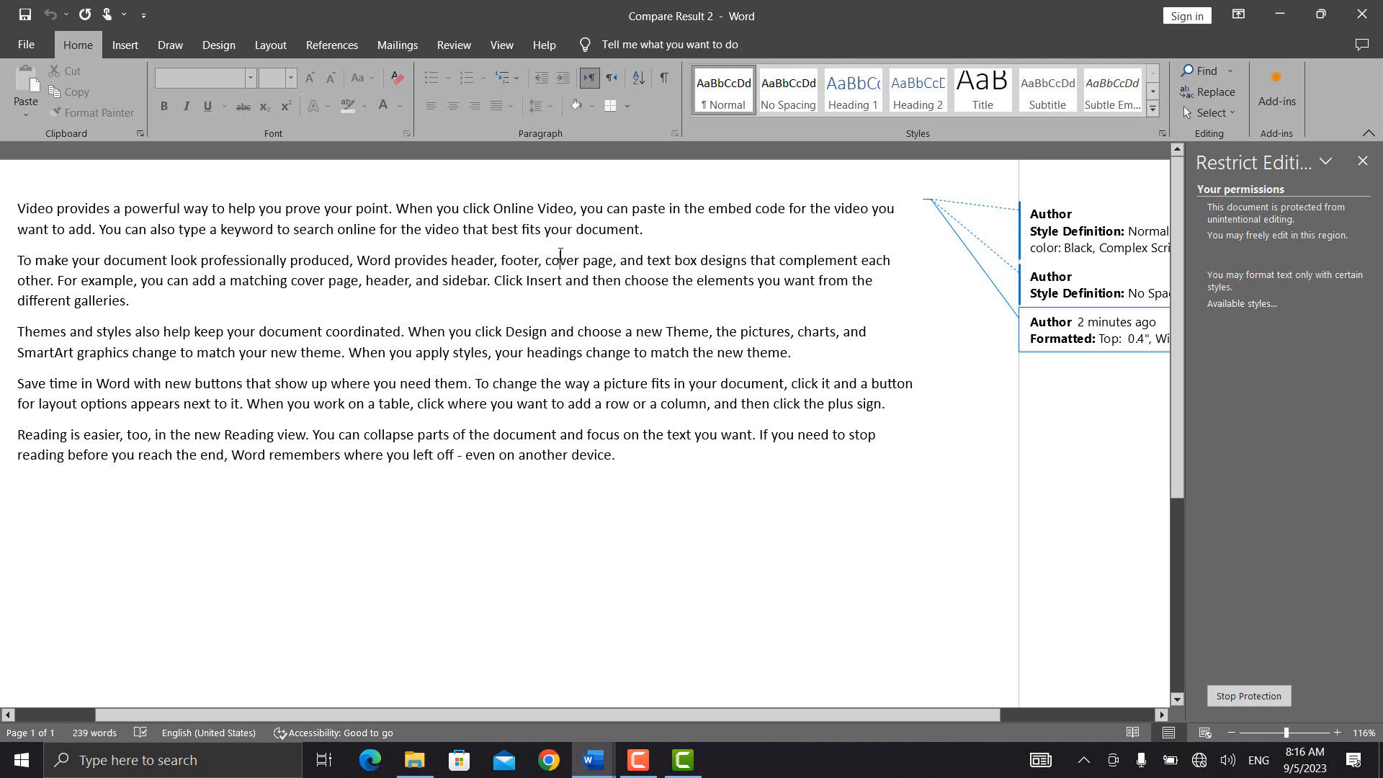
left_click(1237, 697)
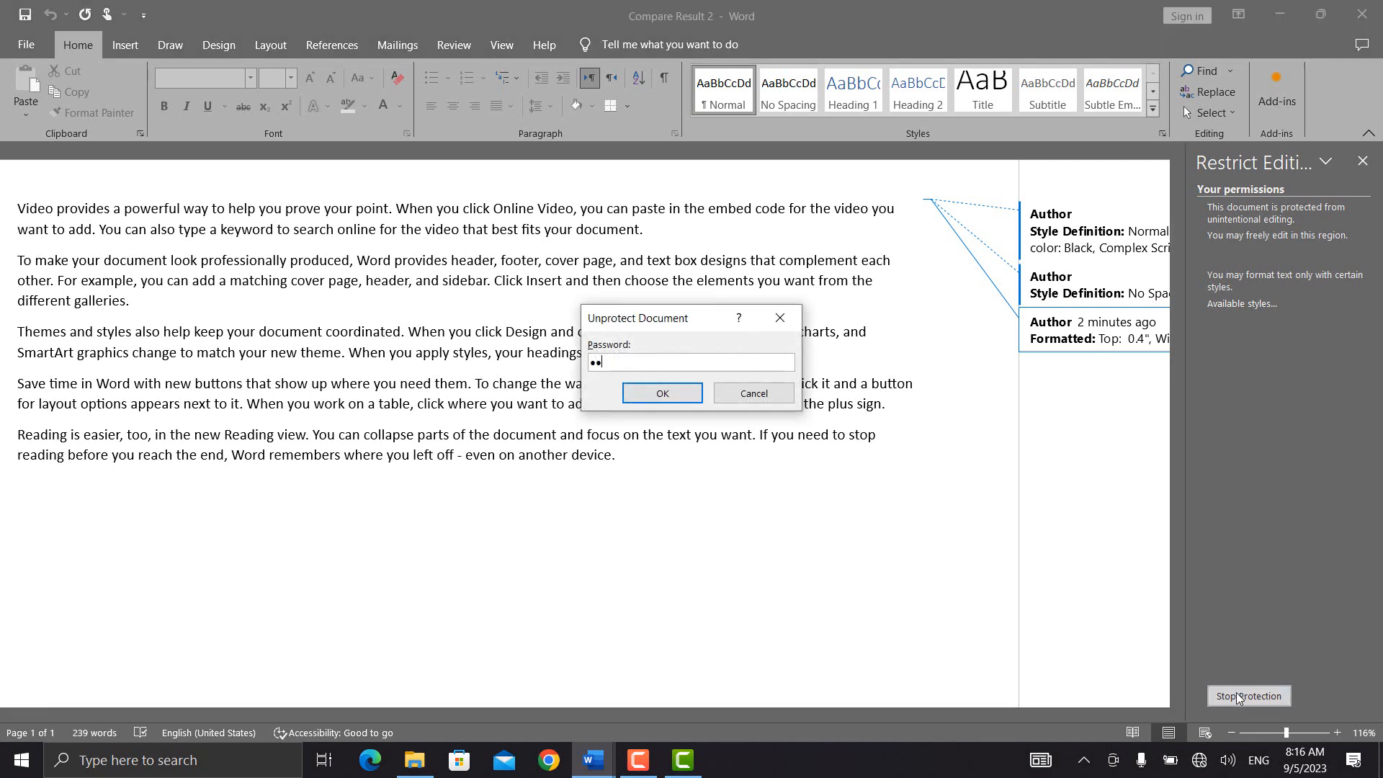
Step: Unprotect, then enforce password protection allowing only No changes (Read only)
key("Return")
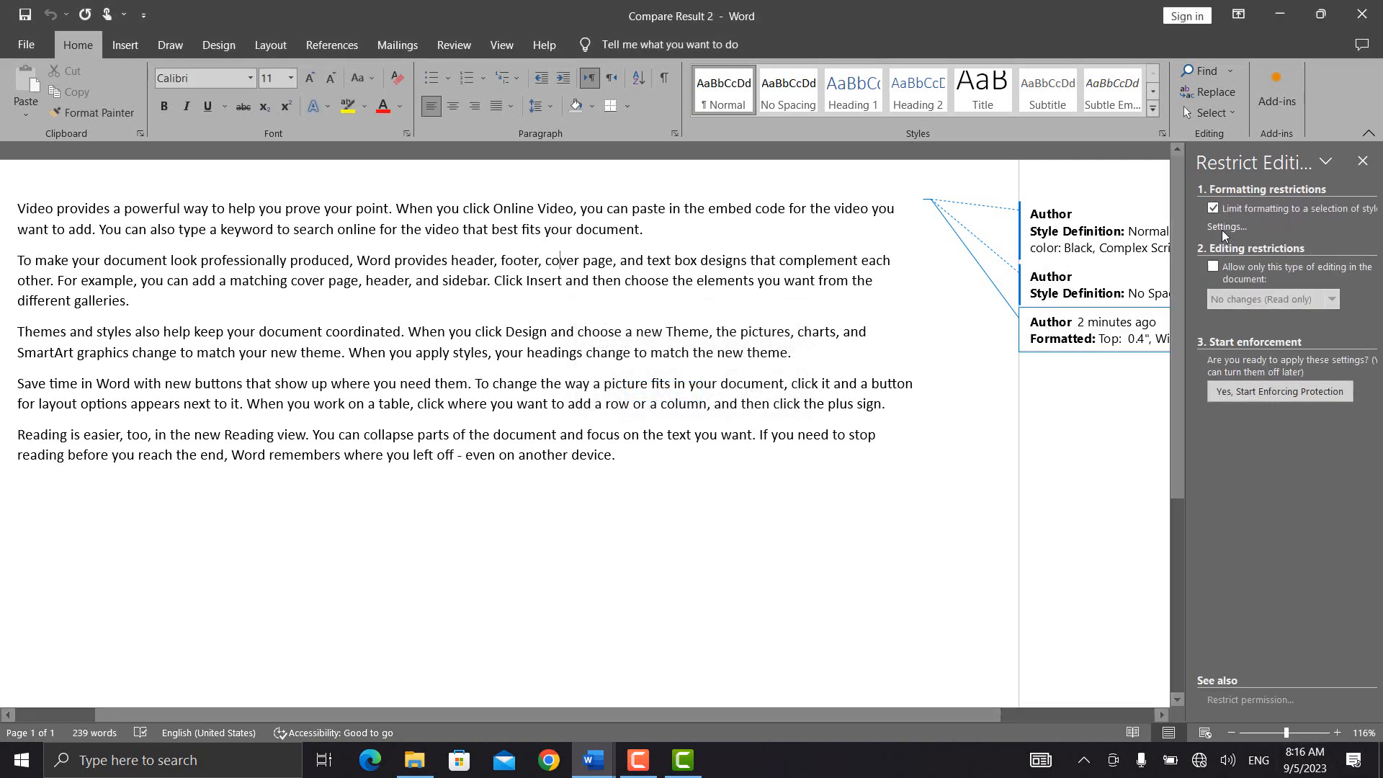
left_click(1214, 208)
left_click(1214, 267)
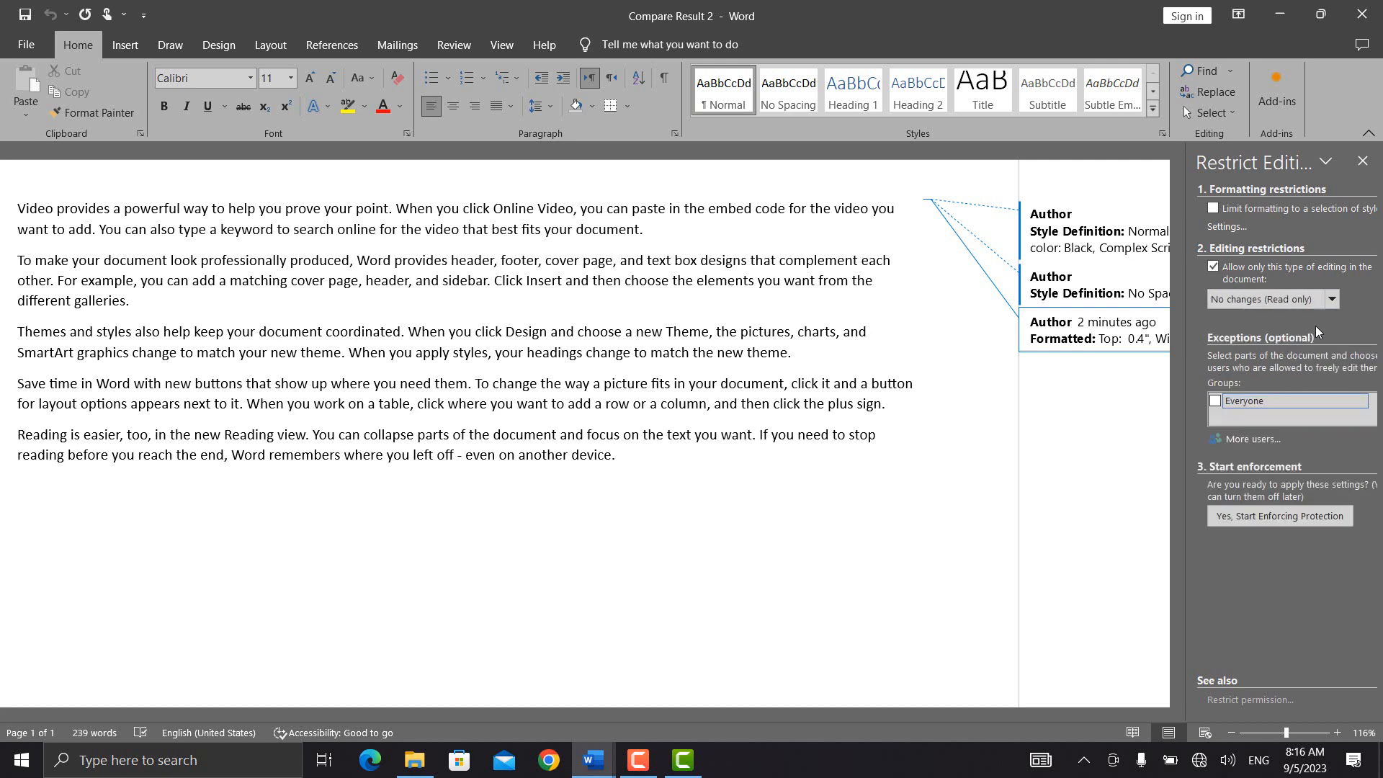
left_click(1332, 300)
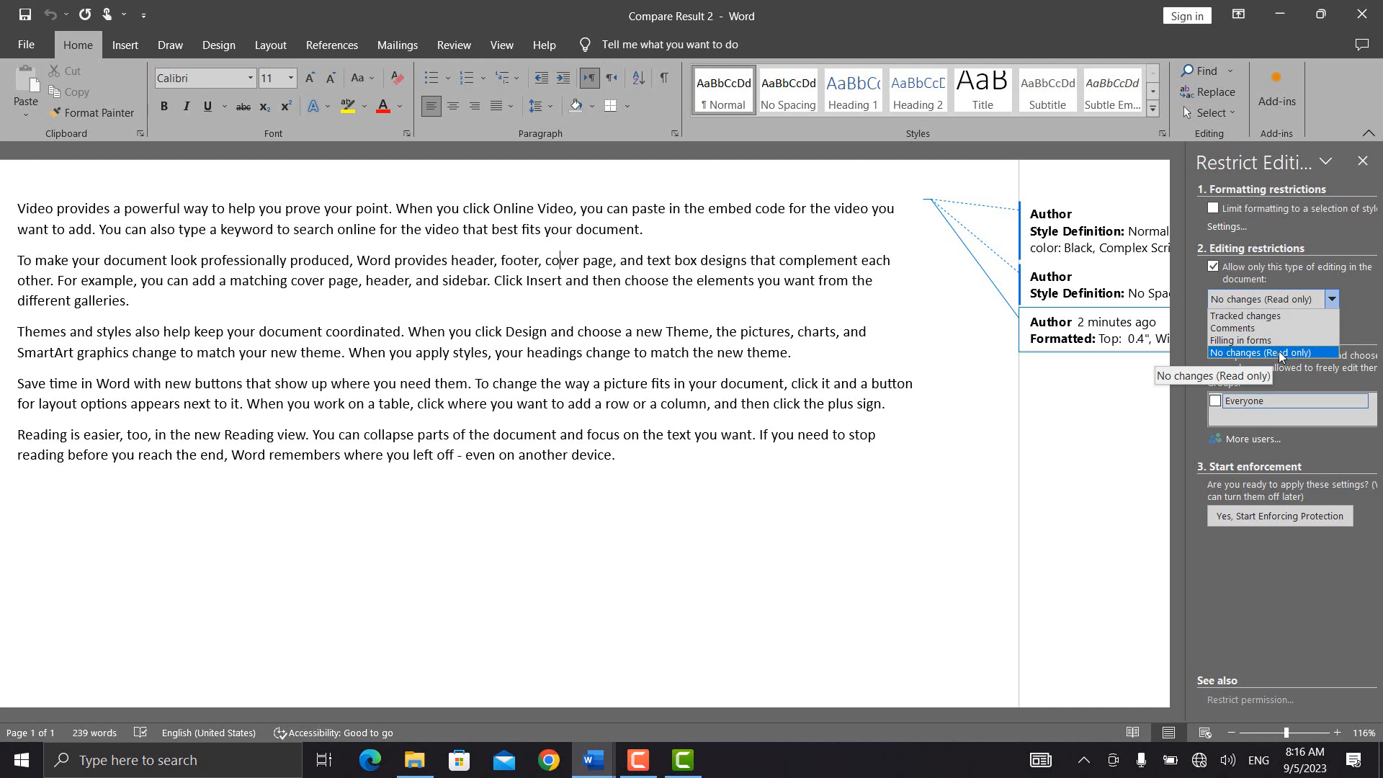
left_click(1280, 353)
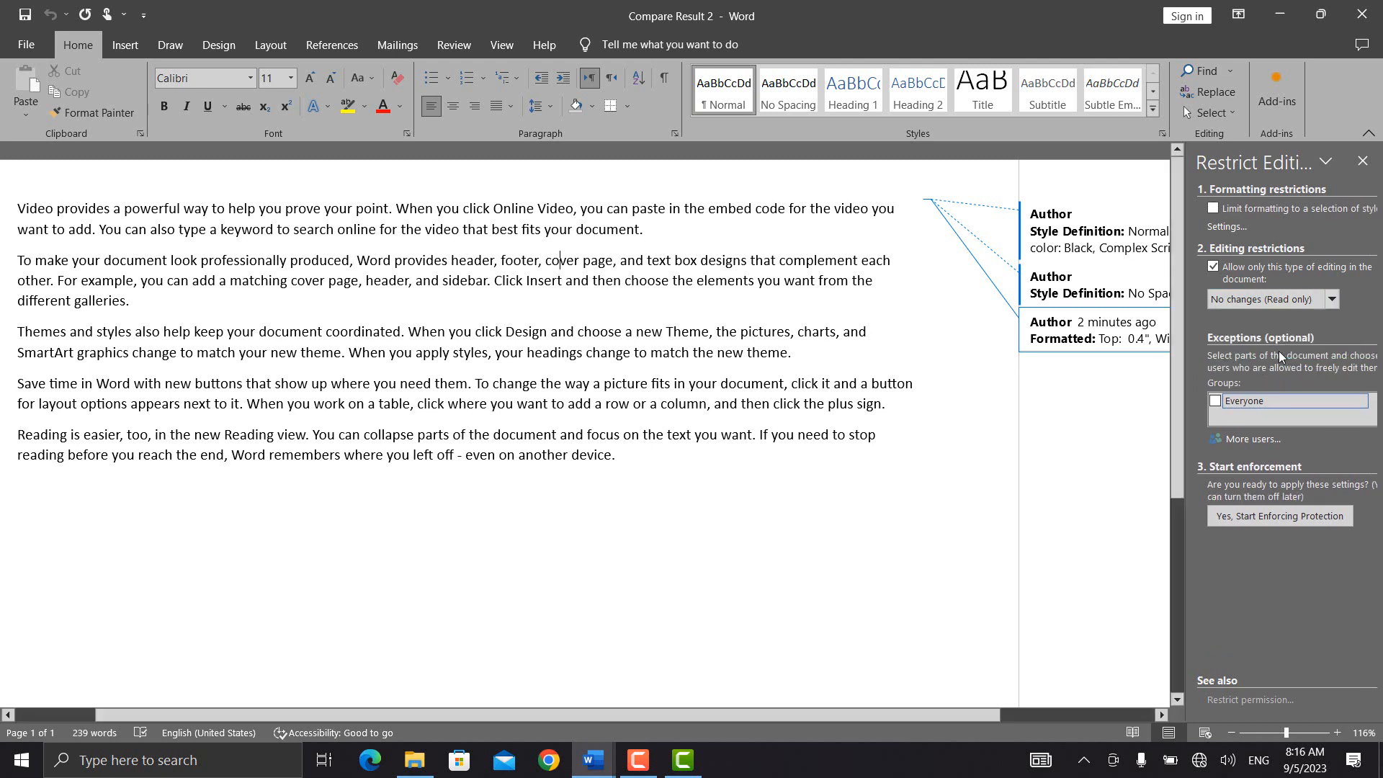
left_click(1233, 516)
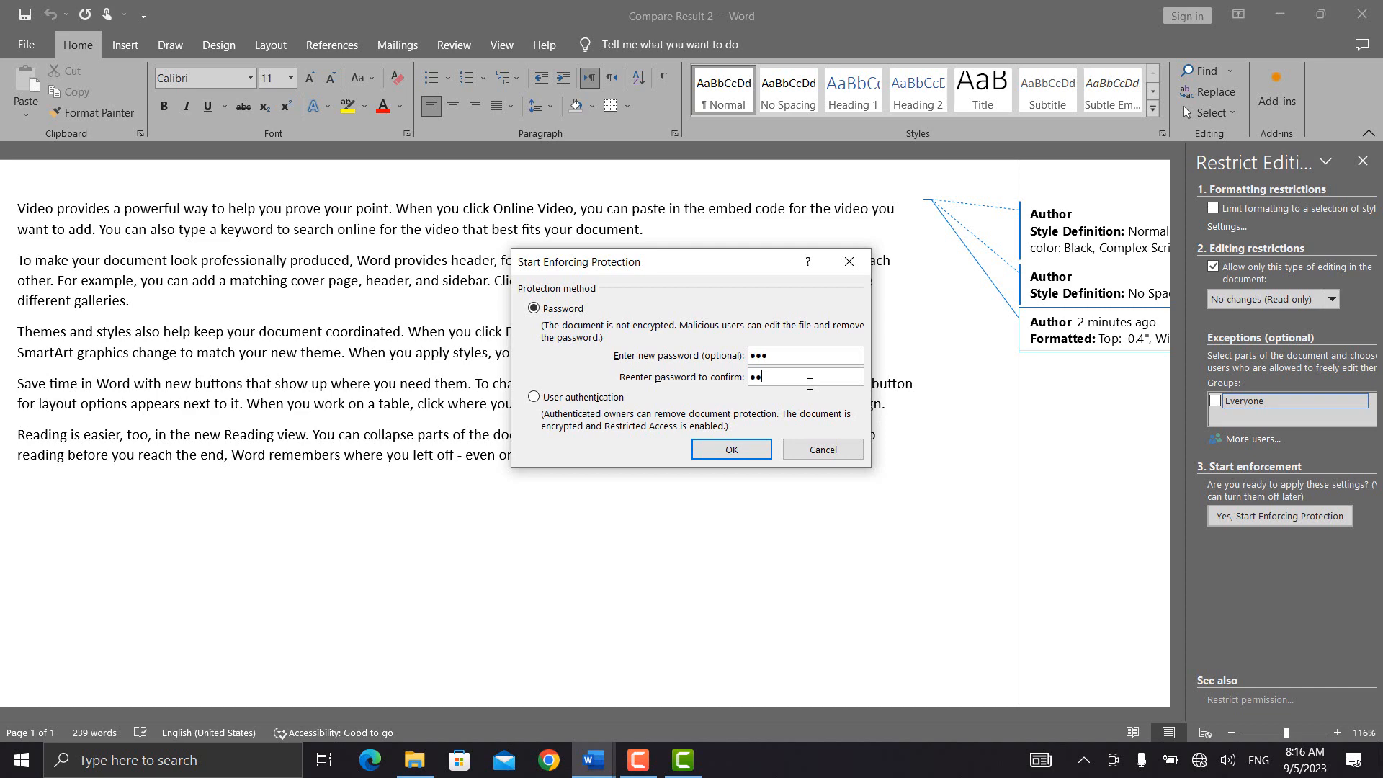
left_click(731, 448)
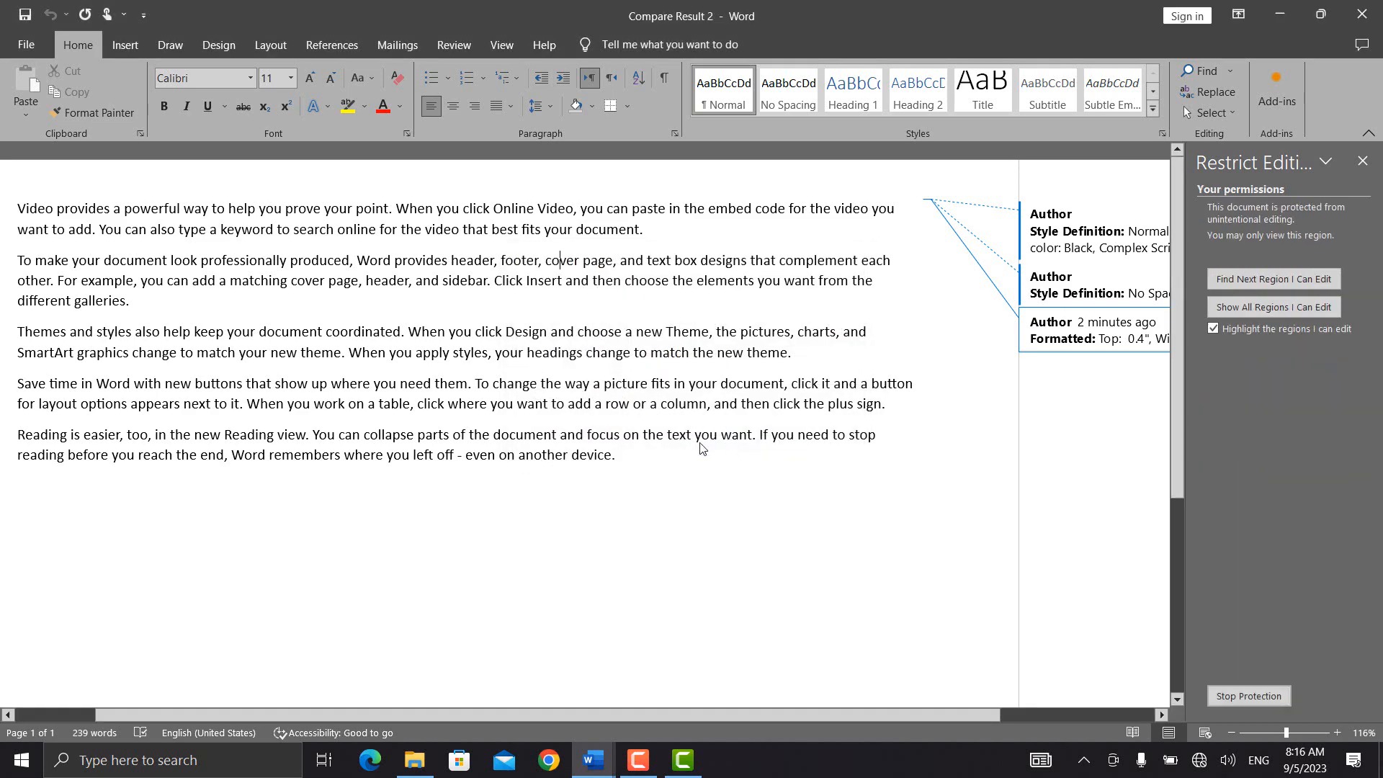
Step: Check the Design and Insert commands and try placing the cursor in the read-only text
left_click(238, 47)
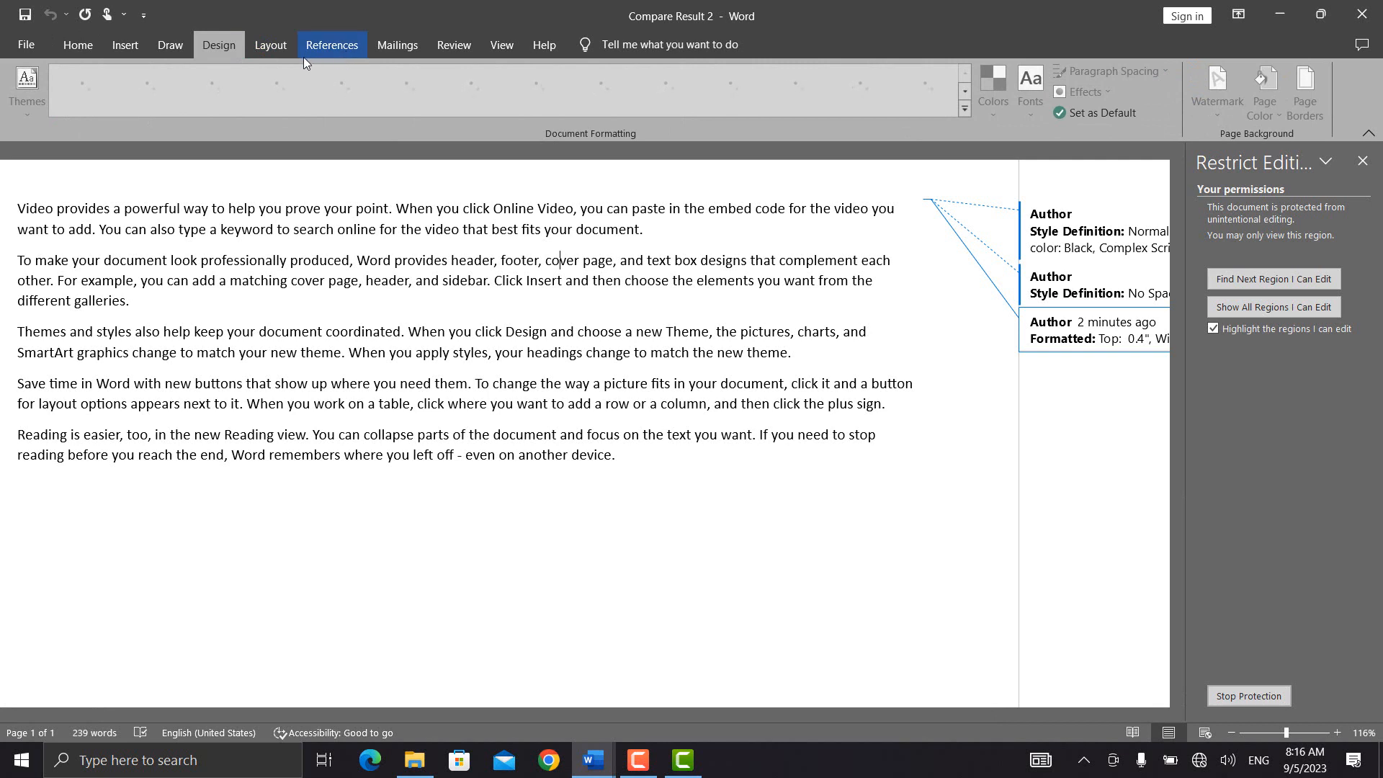
left_click(127, 46)
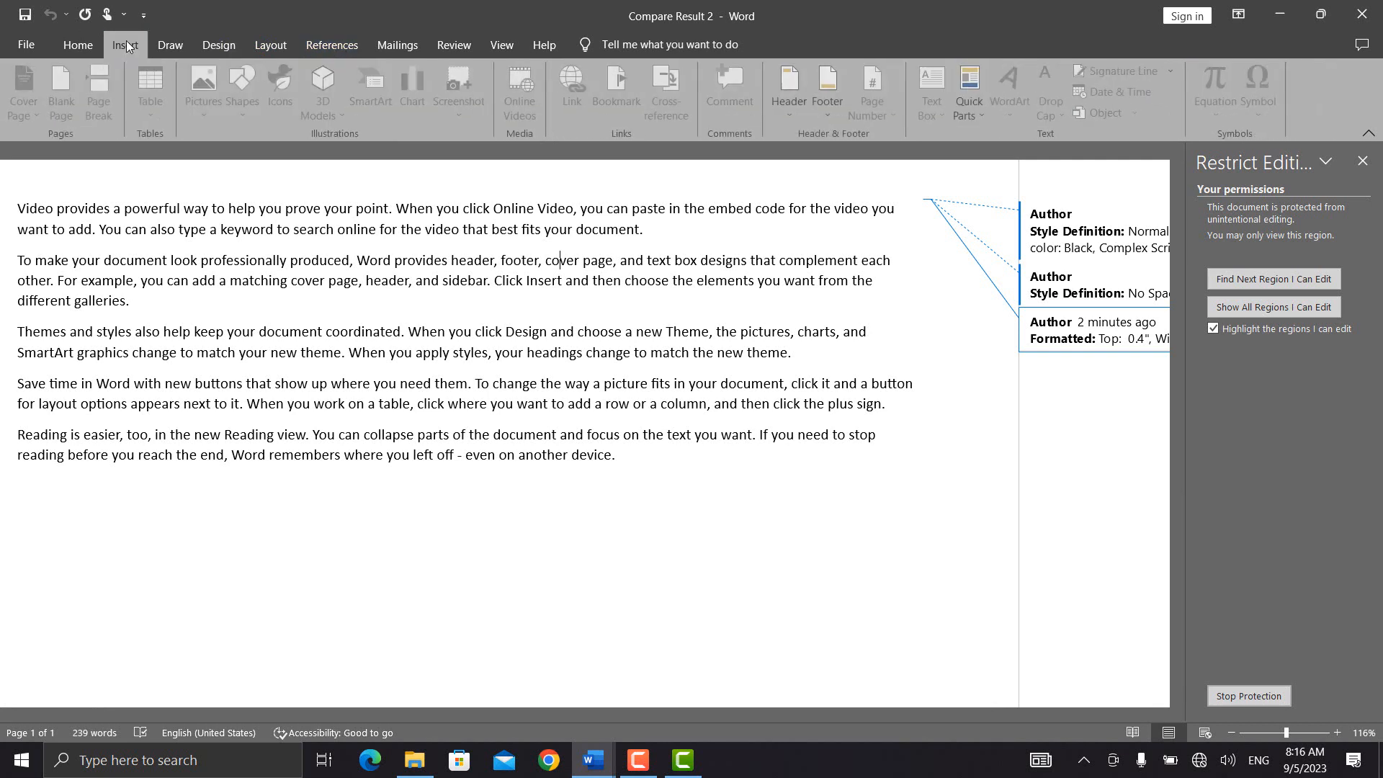
left_click(277, 308)
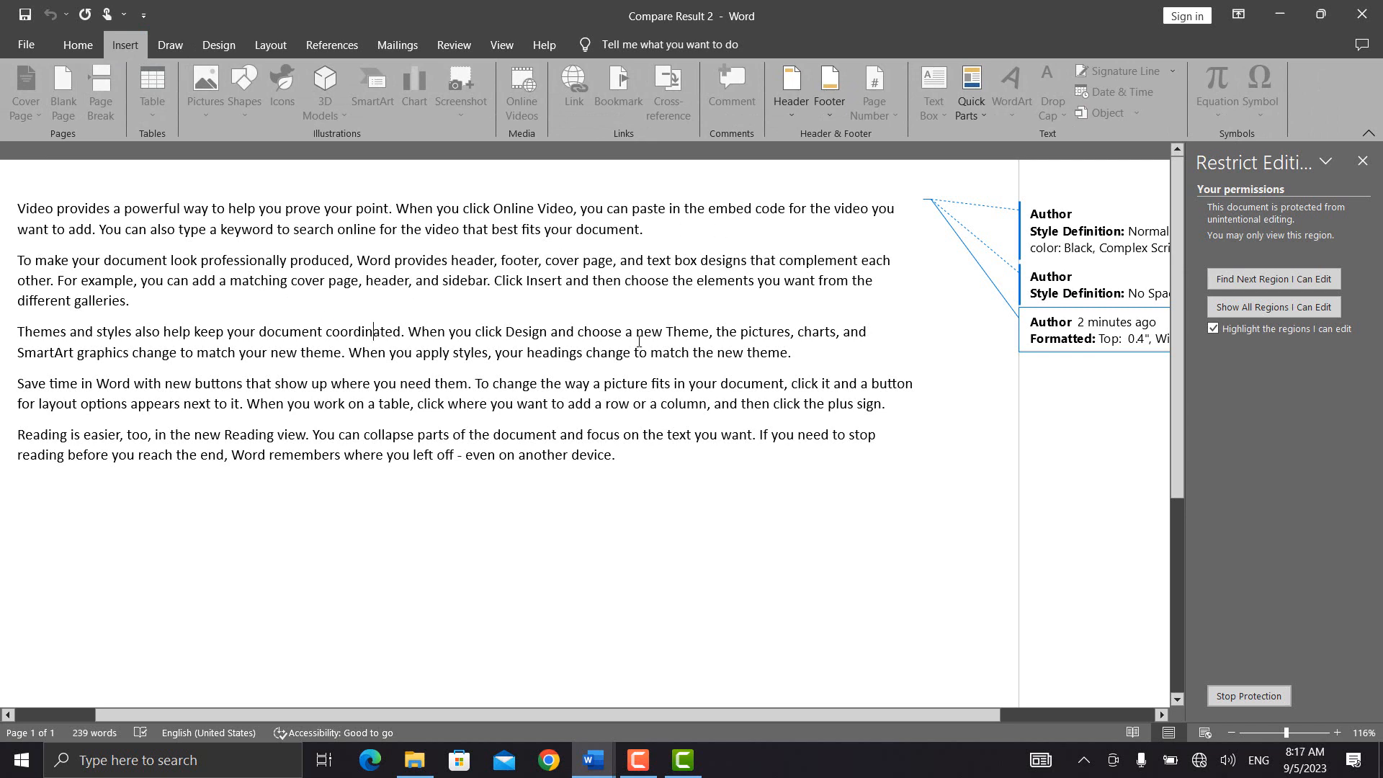
Step: Try selecting the locked words Design and choose, then bring up the Unprotect Document prompt
double_click(546, 327)
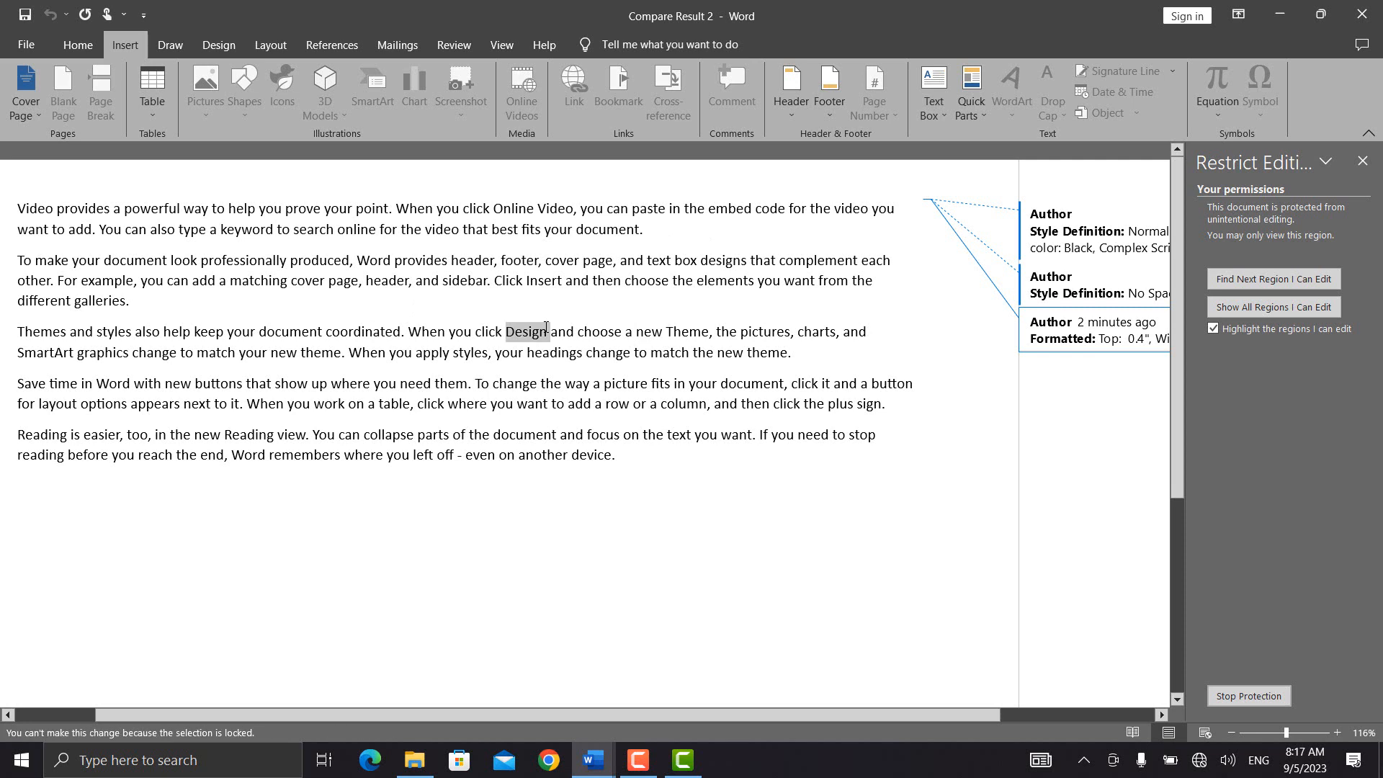
double_click(626, 288)
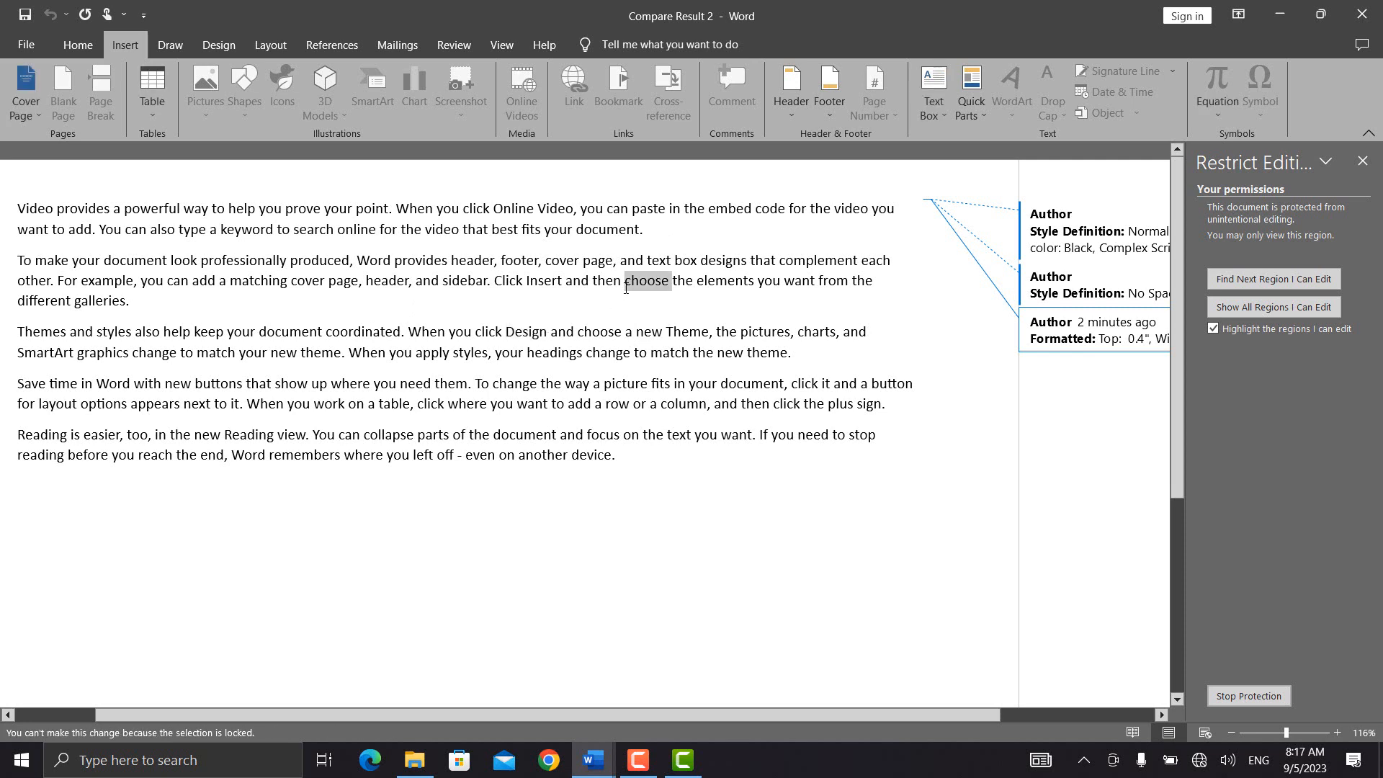
left_click(1243, 697)
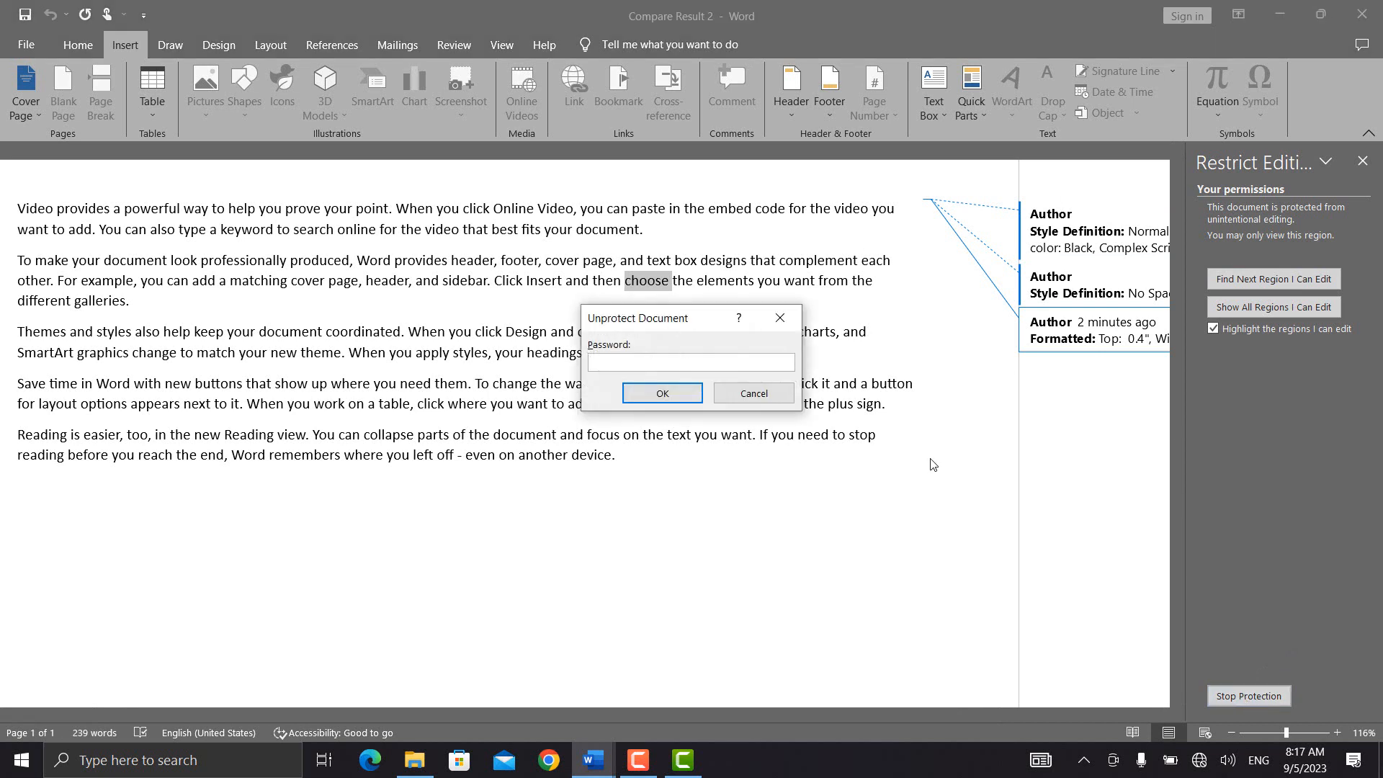
Step: Unprotect, then enforce password protection for 'Filling in forms' only and inspect the Home and Draw tabs
key("Return")
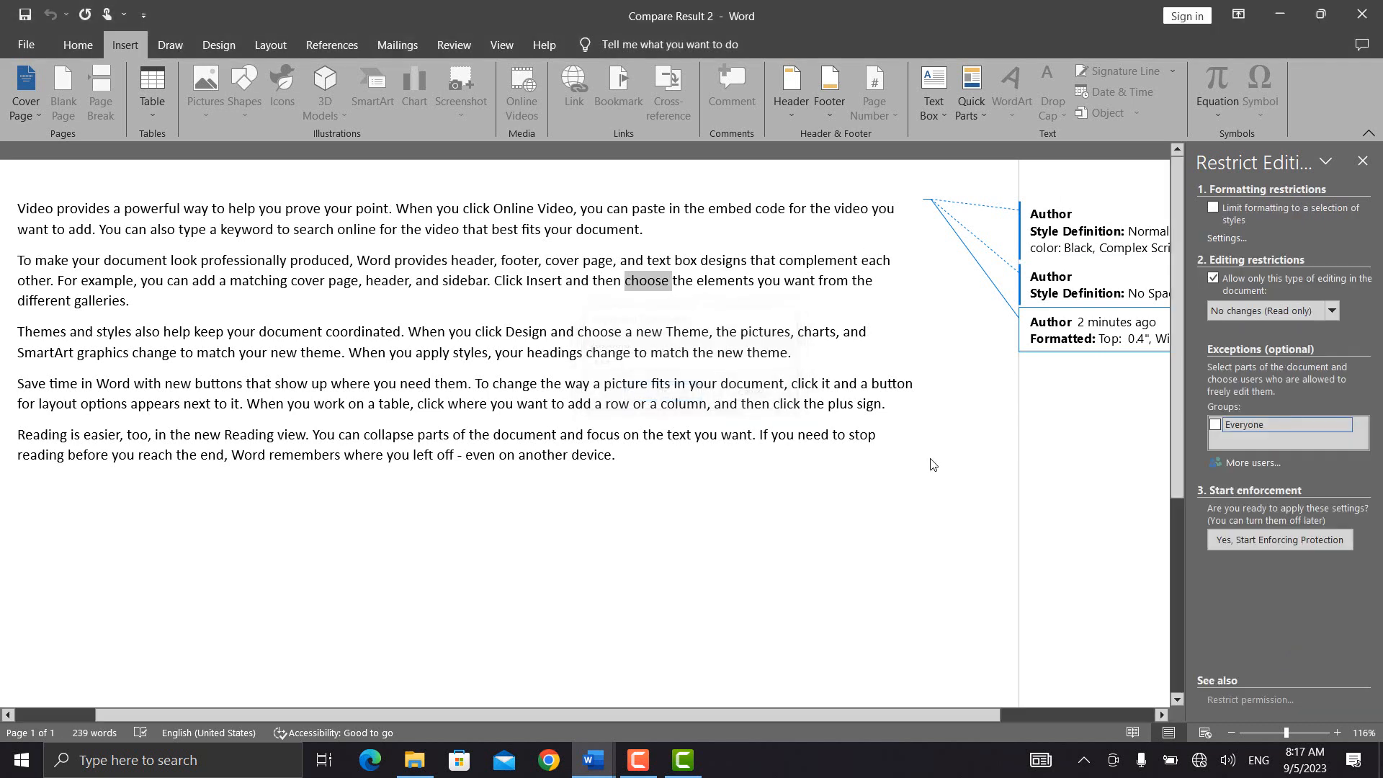
left_click(1331, 297)
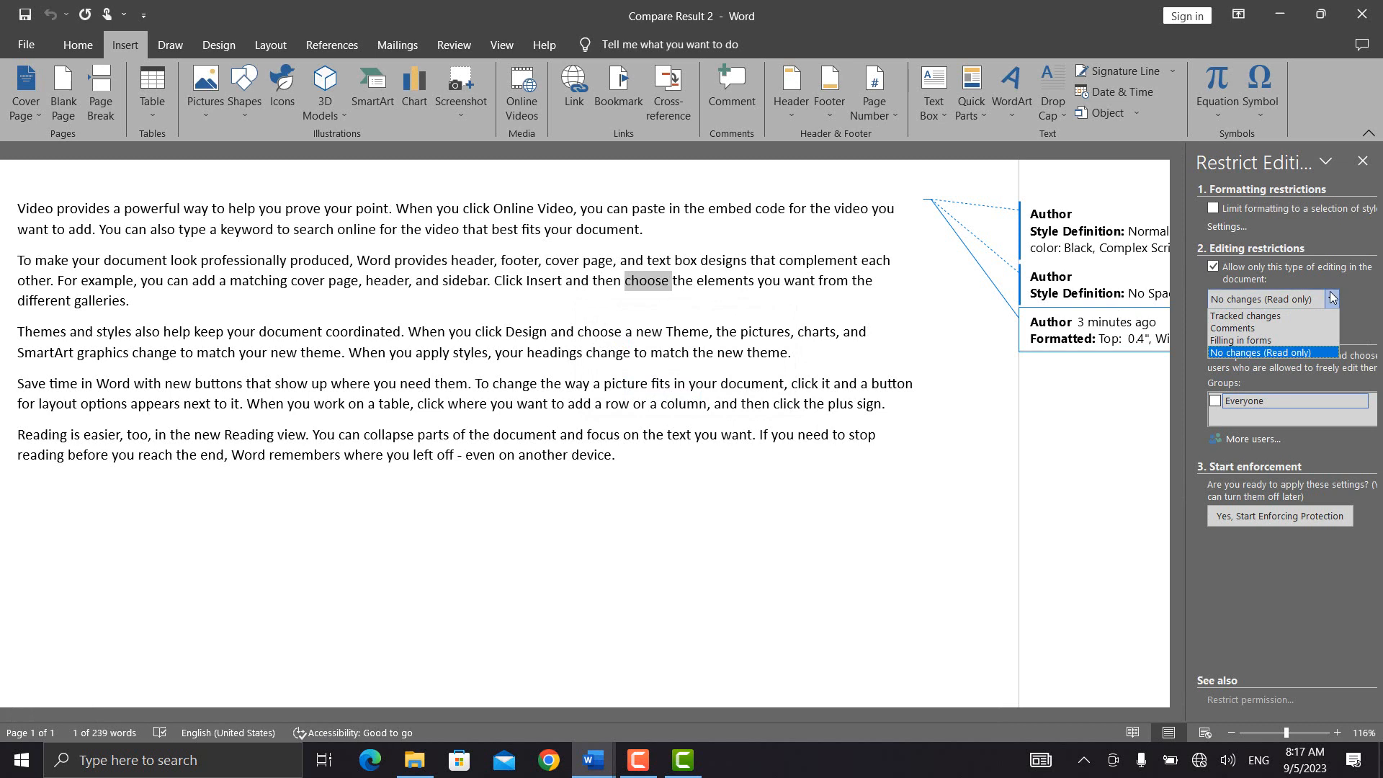
left_click(1285, 345)
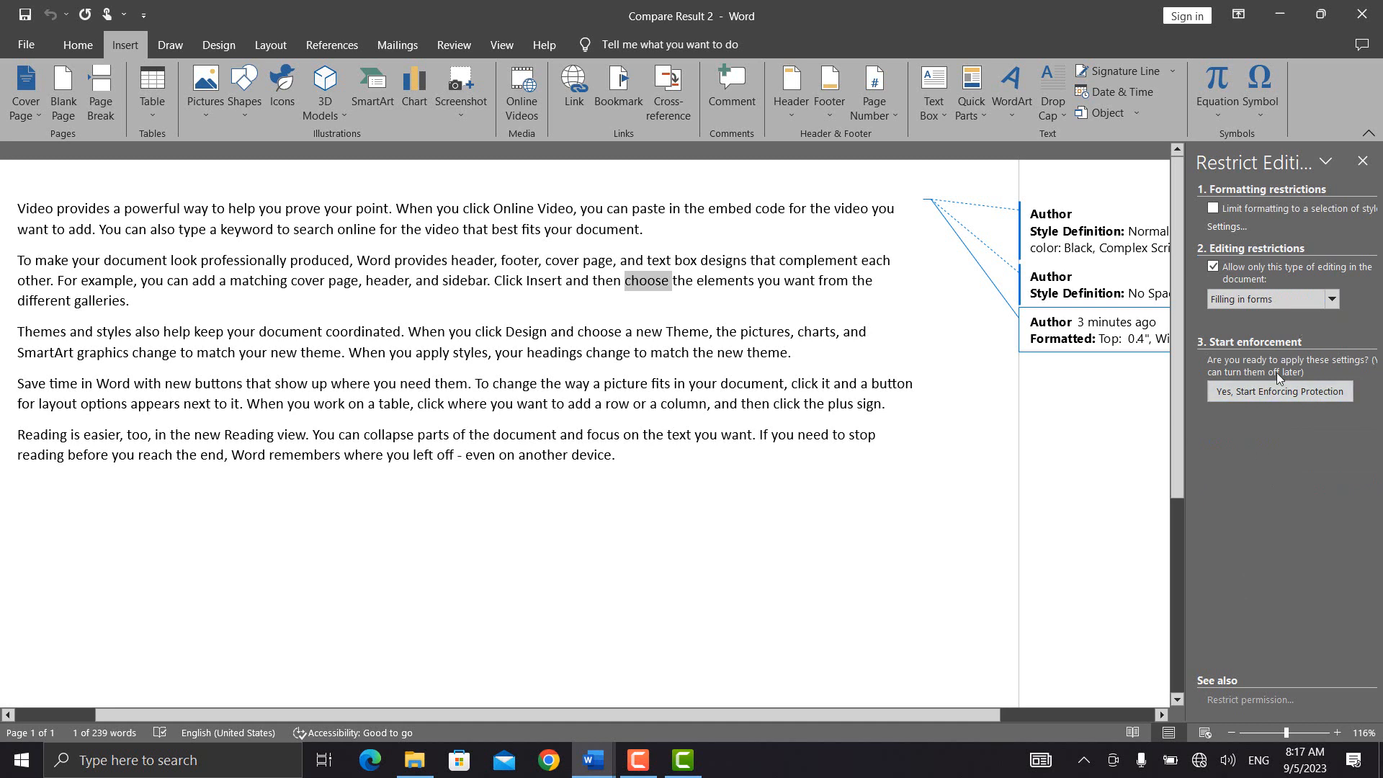
left_click(1263, 396)
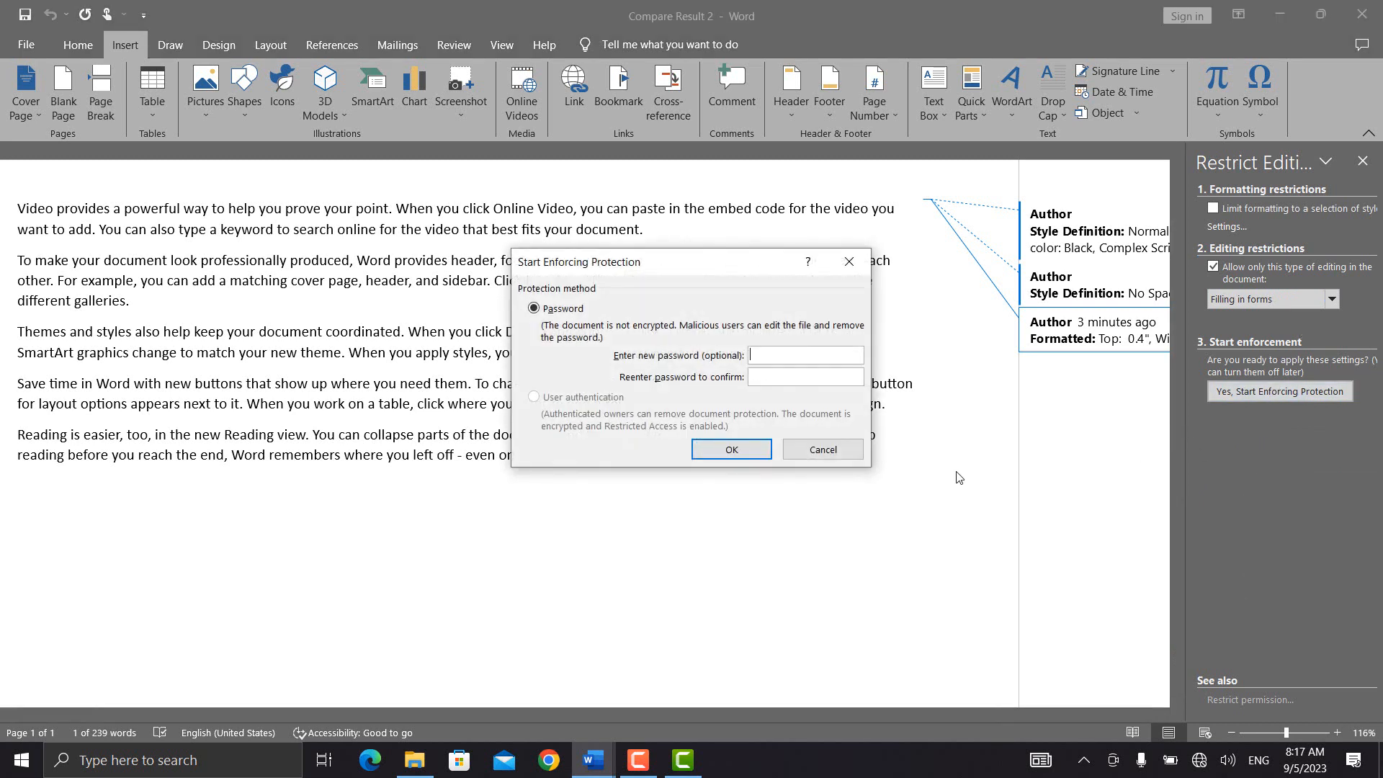
type("123")
left_click(696, 450)
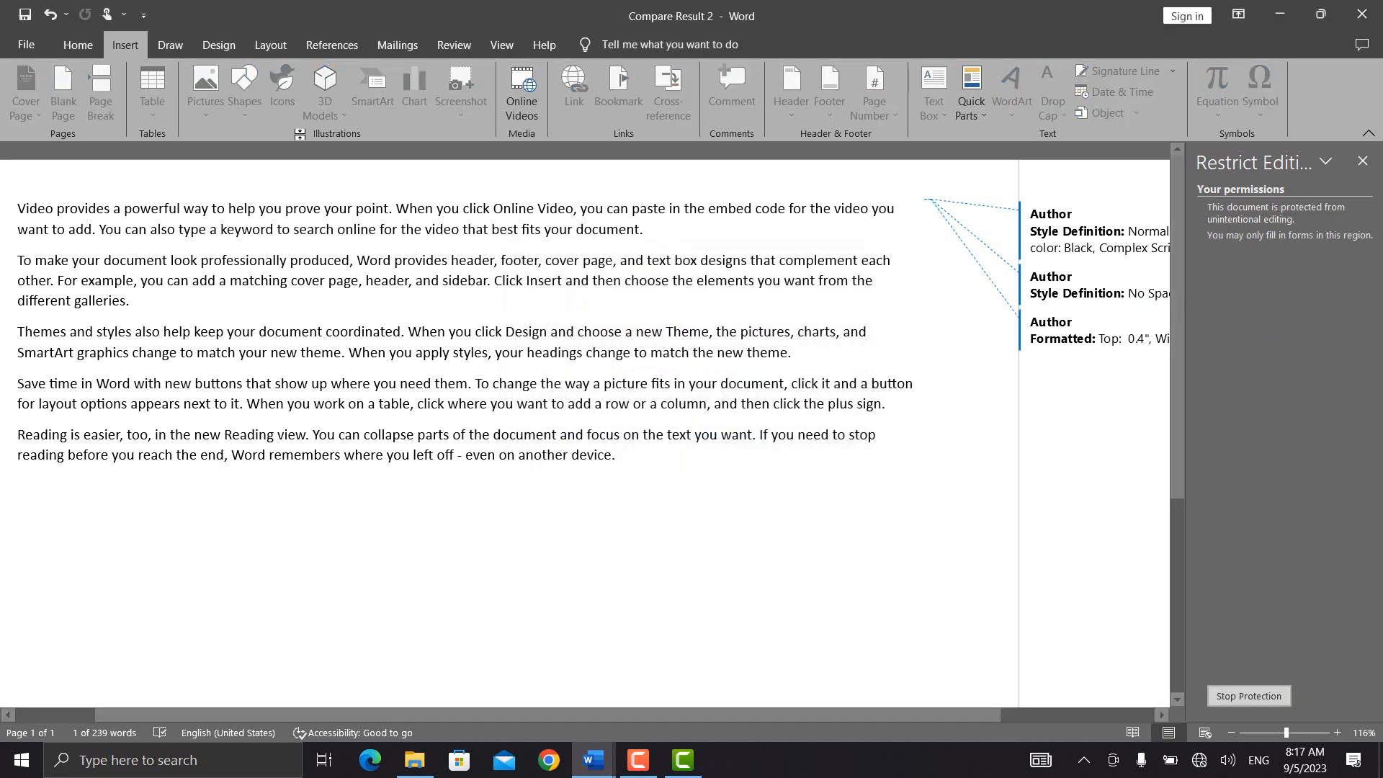
left_click(78, 45)
left_click(170, 45)
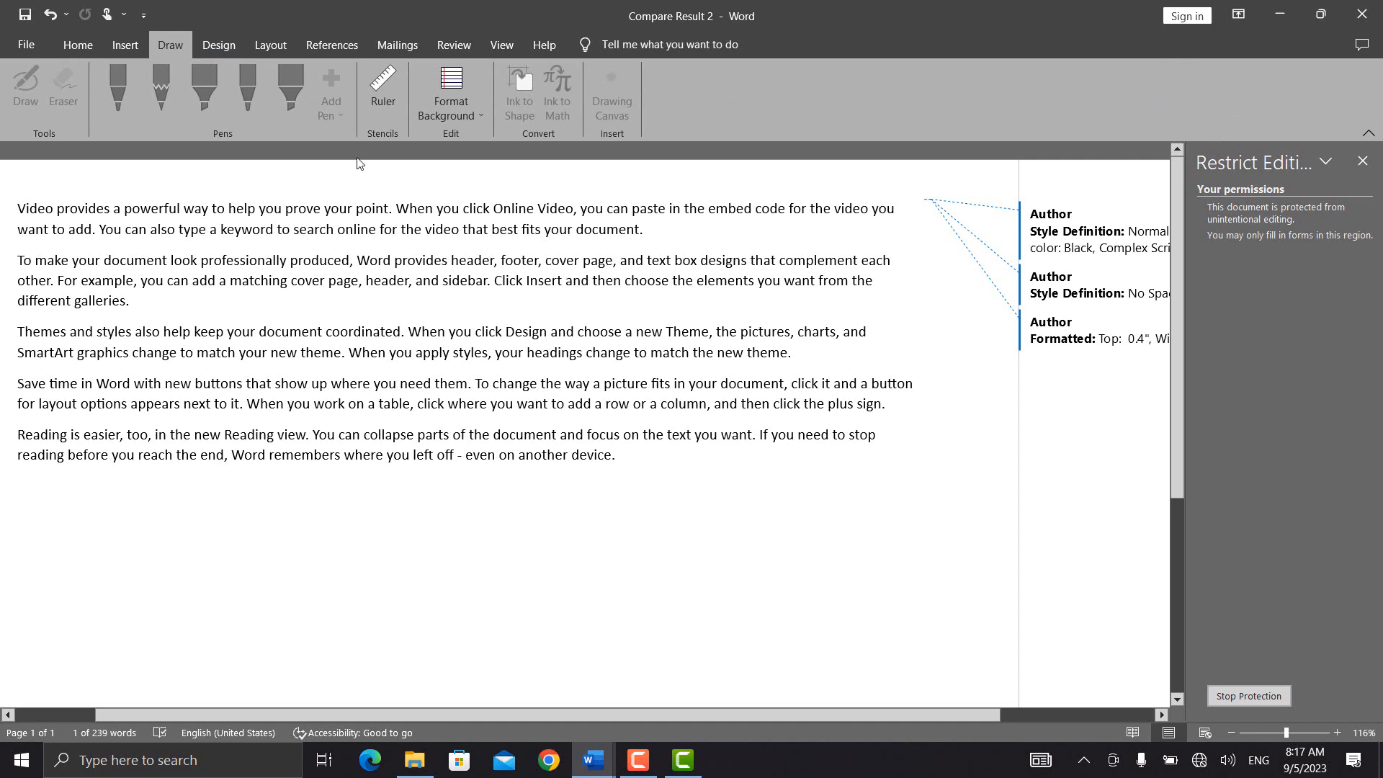
Step: Remove the forms-only protection by entering the document password
left_click(124, 45)
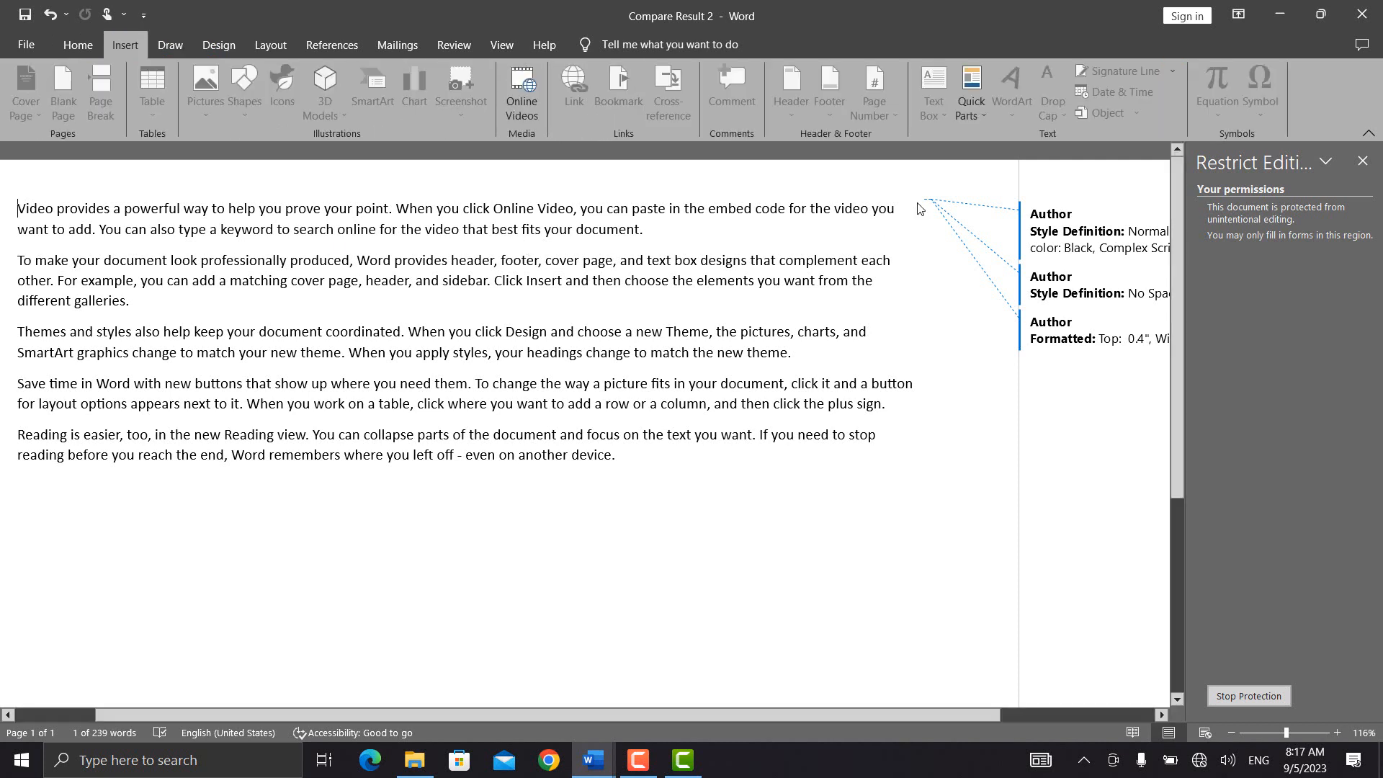
left_click(1246, 695)
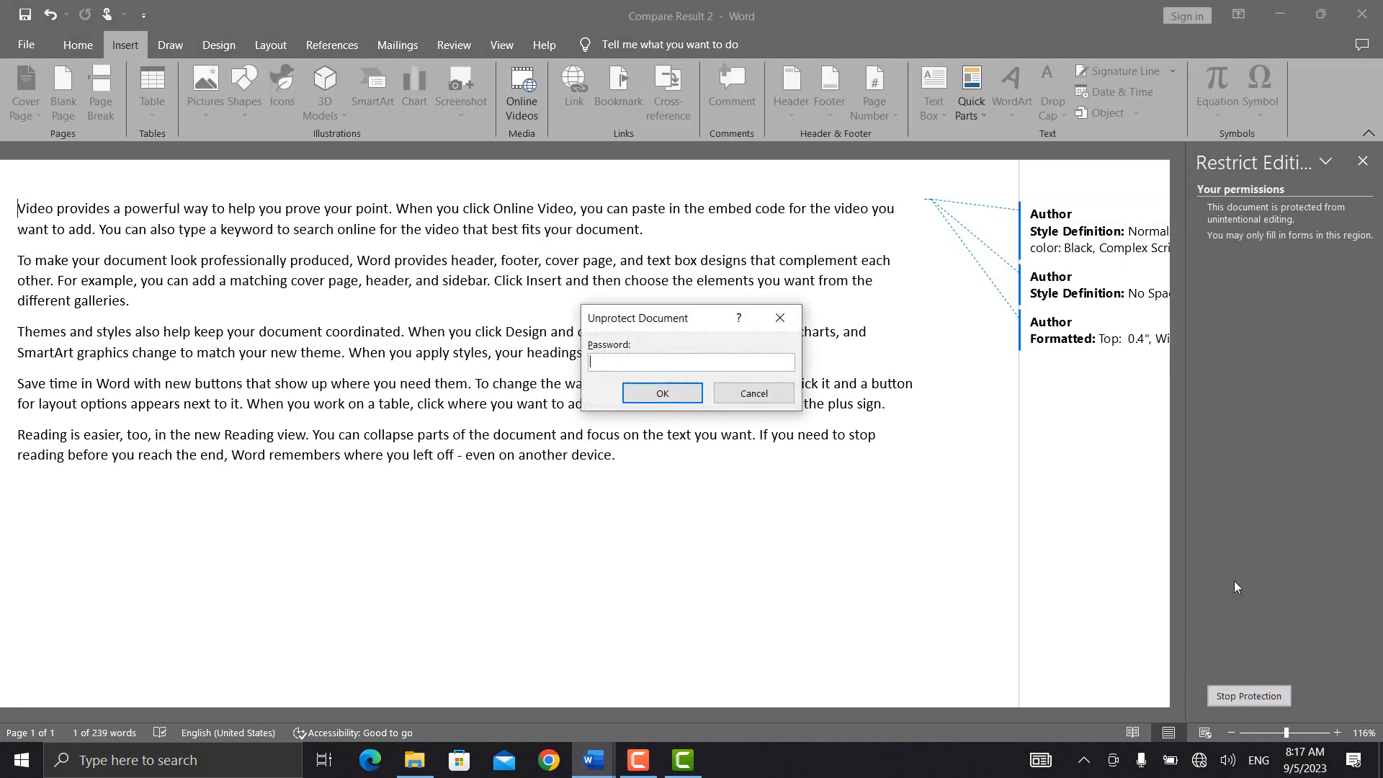
type("123")
key("Return")
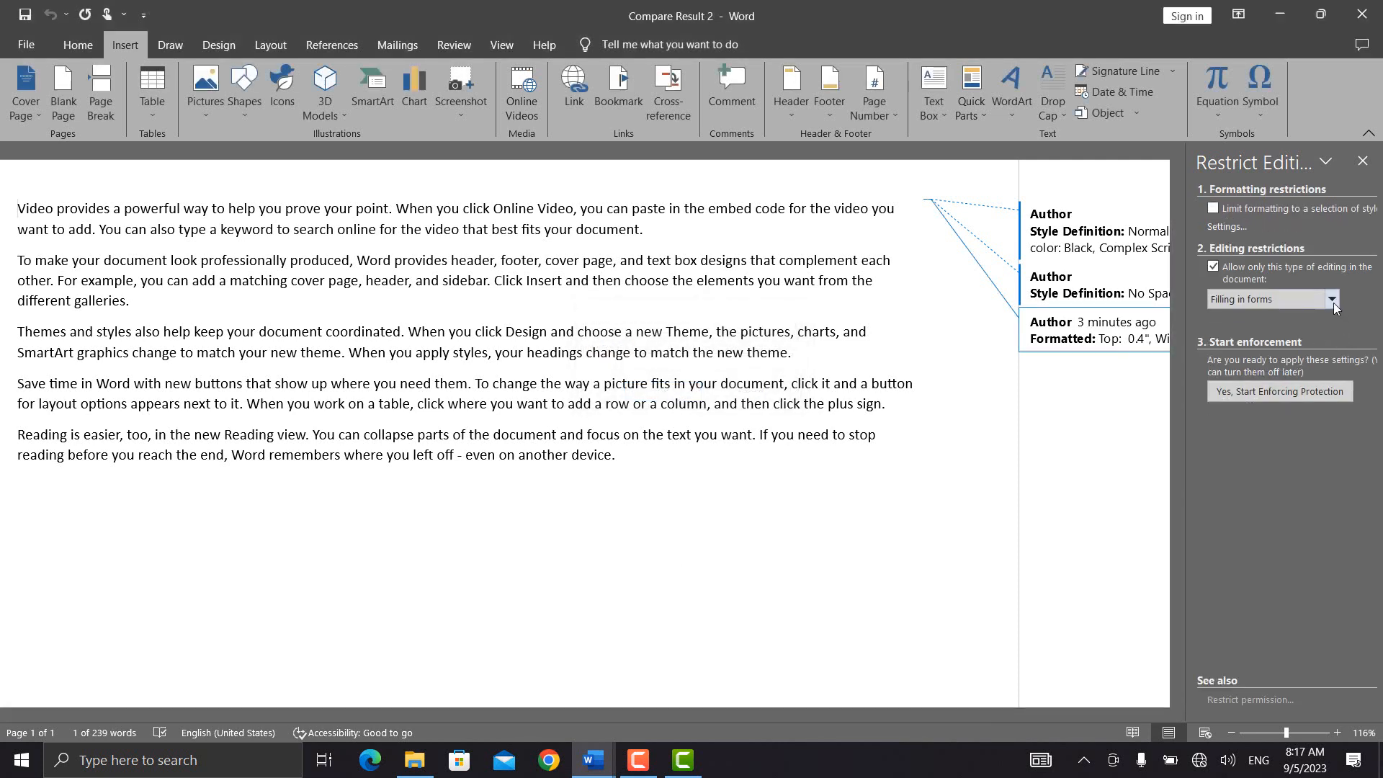
Step: Switch the editing restriction type to Comments and select the word choose
left_click(1332, 300)
left_click(1304, 334)
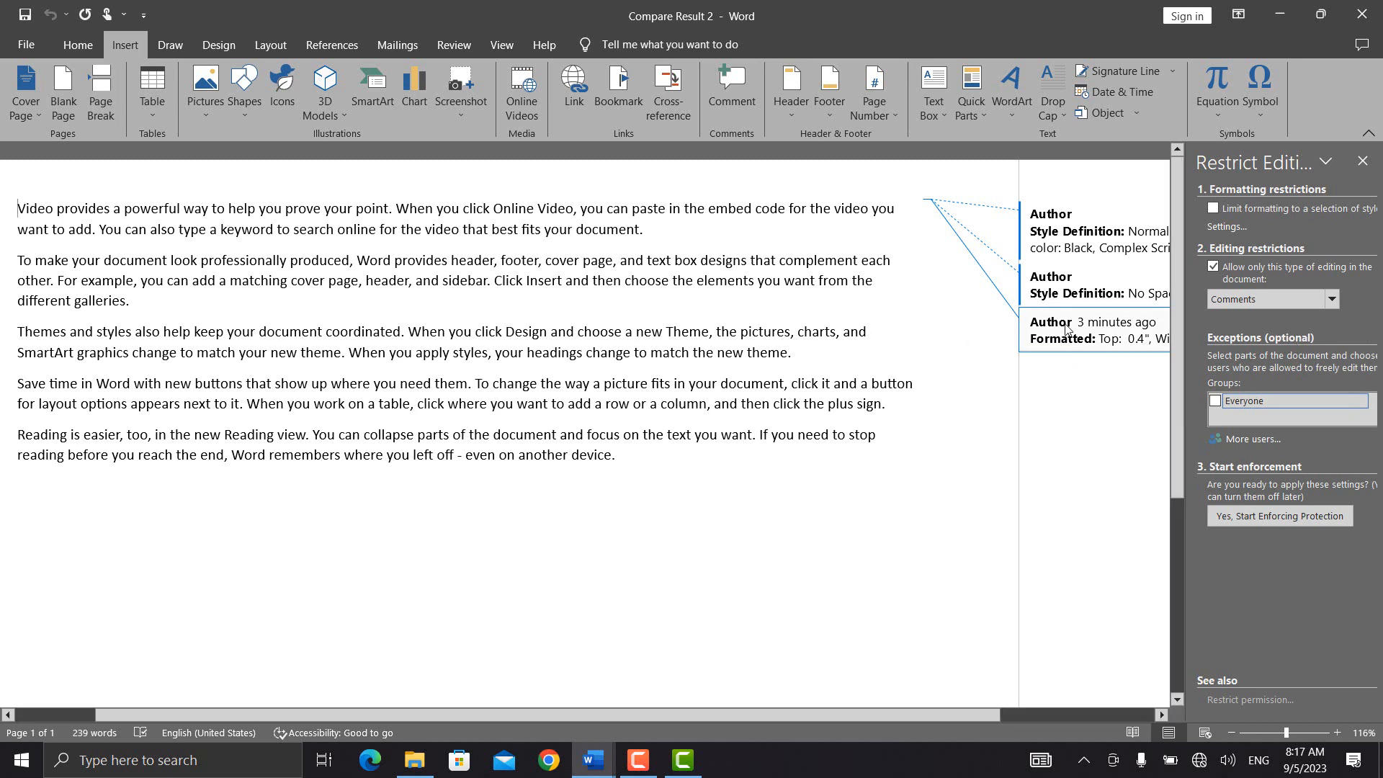
double_click(631, 280)
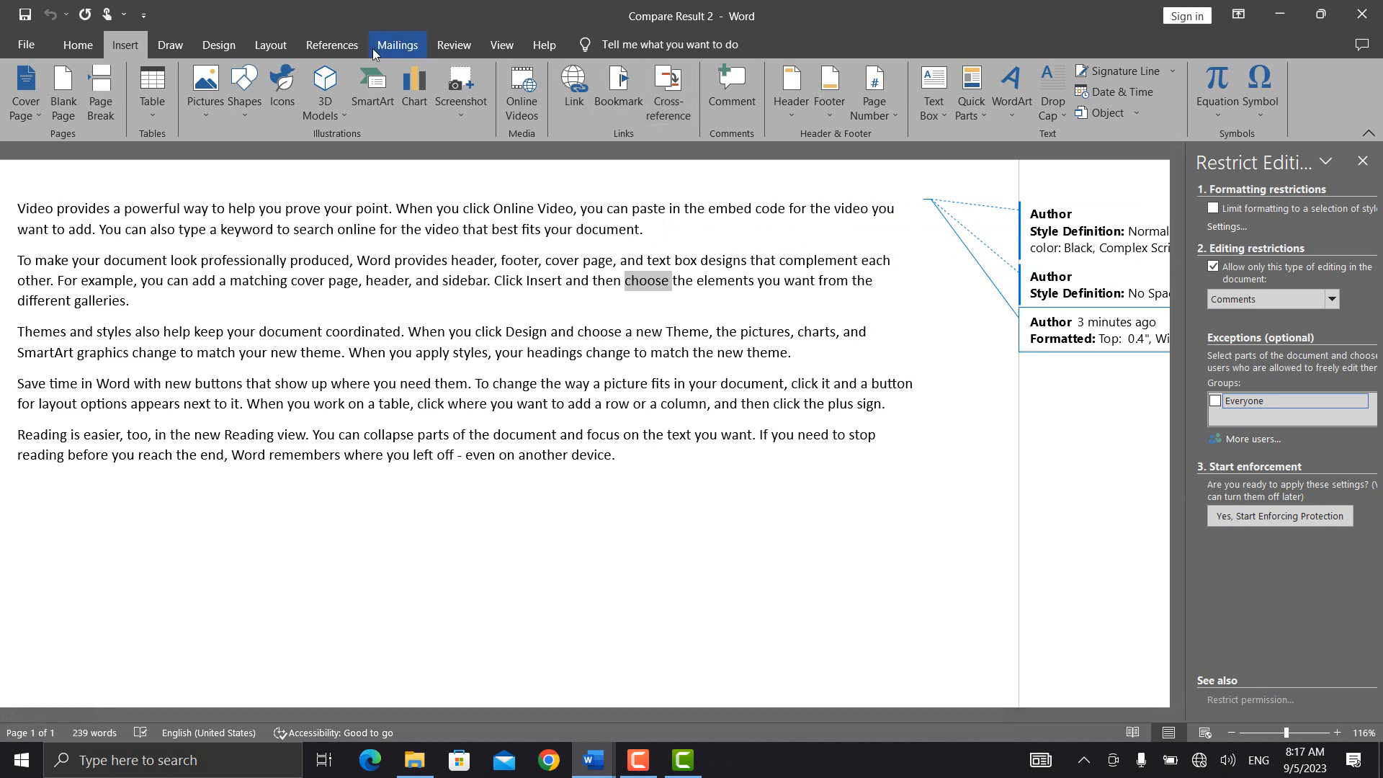
Step: Attach a comment reading 'sdafsdfsdf' to the word choose in the second paragraph
left_click(435, 47)
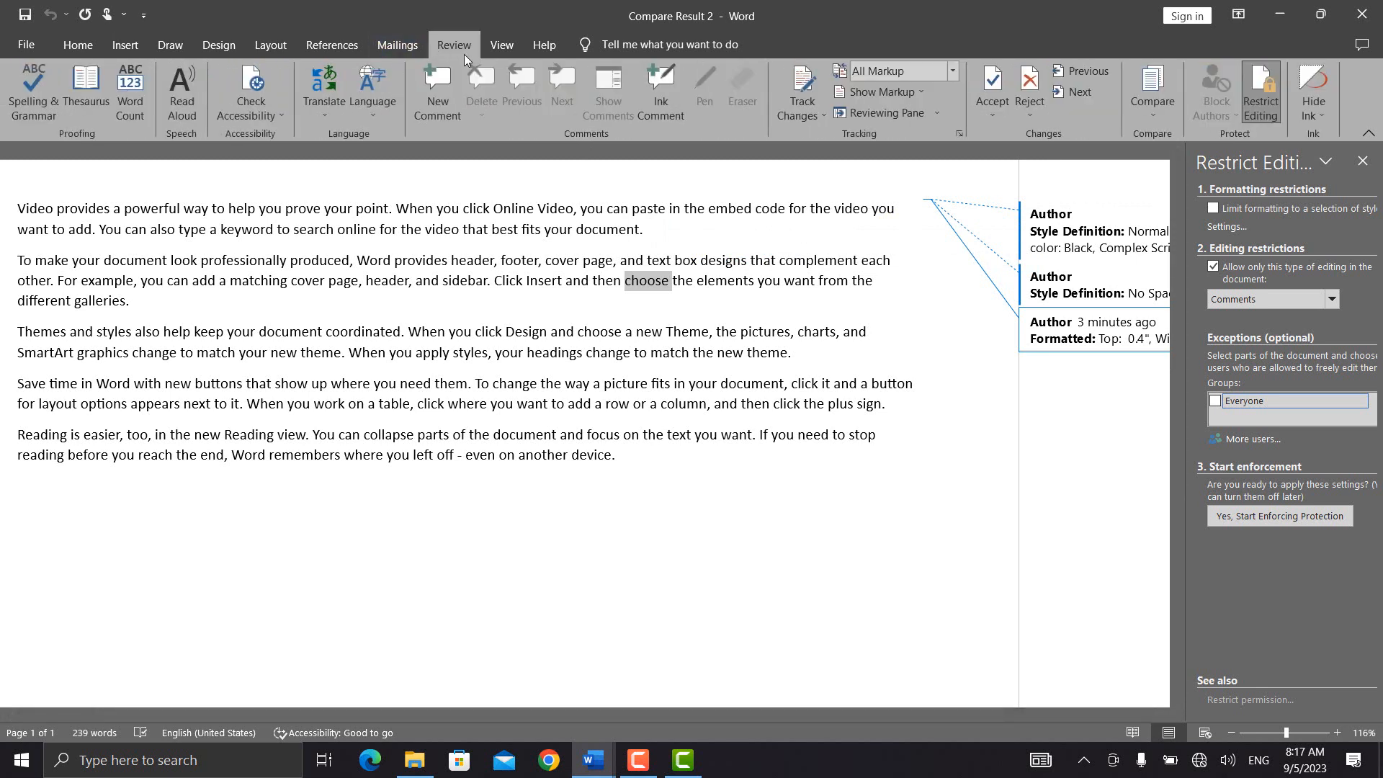
left_click(449, 93)
type("sdafsdfsdf")
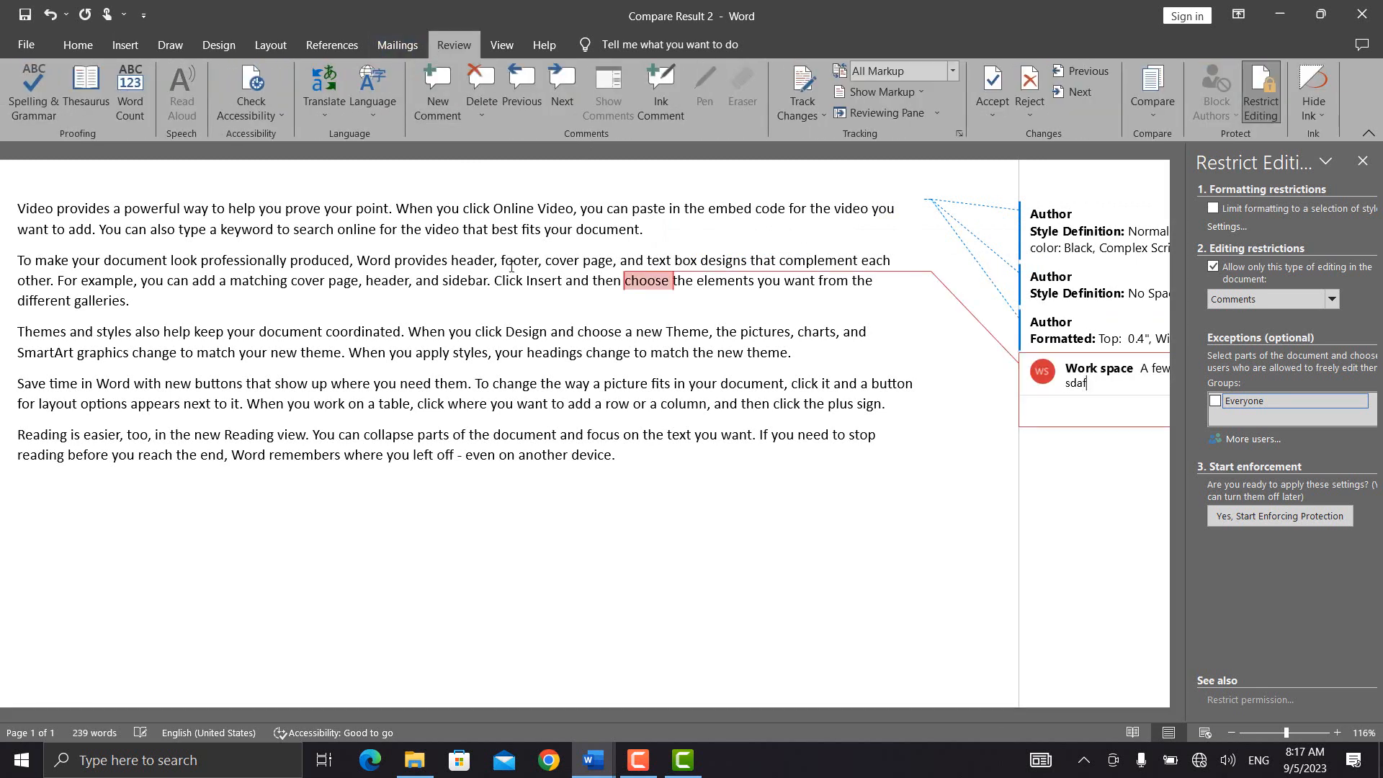
left_click(576, 353)
Step: Insert extra letters into the word choose, turning it into 'choddfose'
left_click(647, 282)
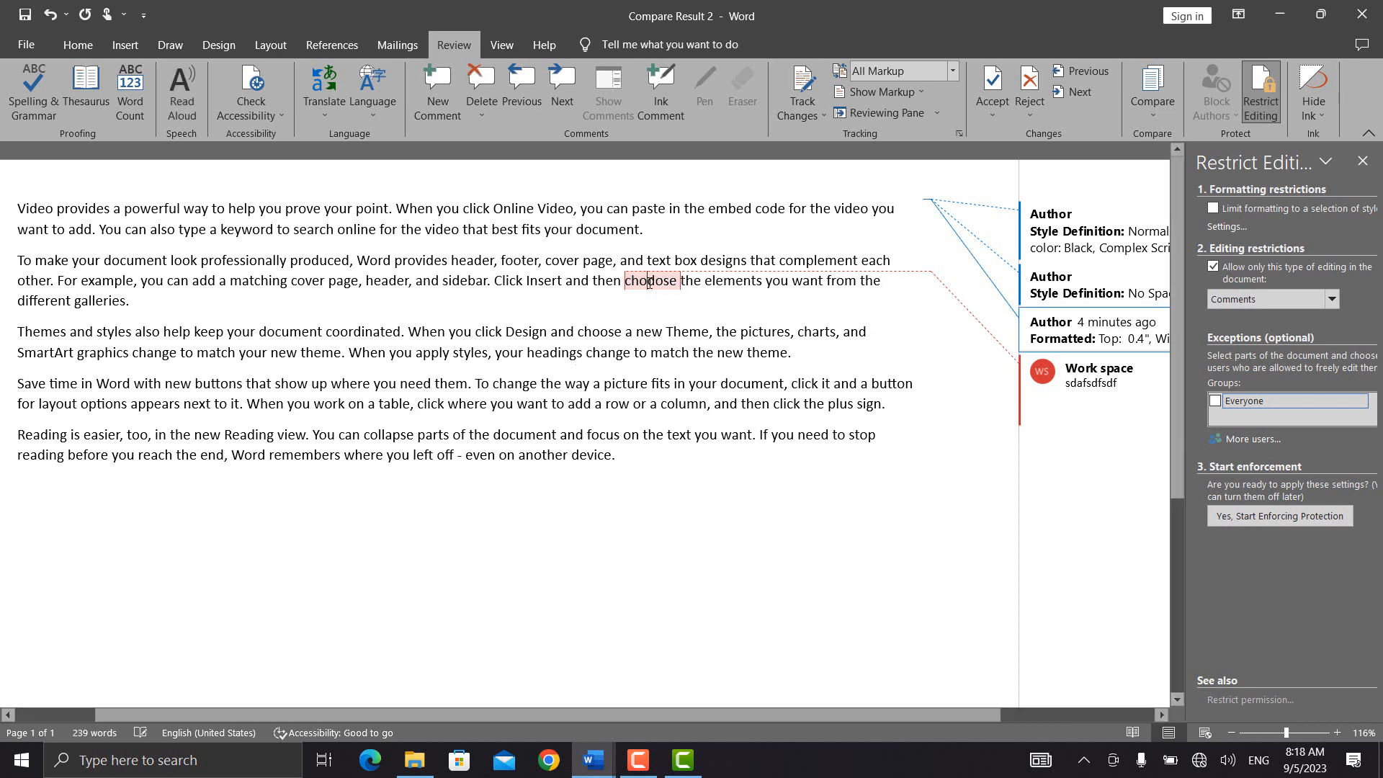
type("pdd")
key("BackSpace")
key("BackSpace")
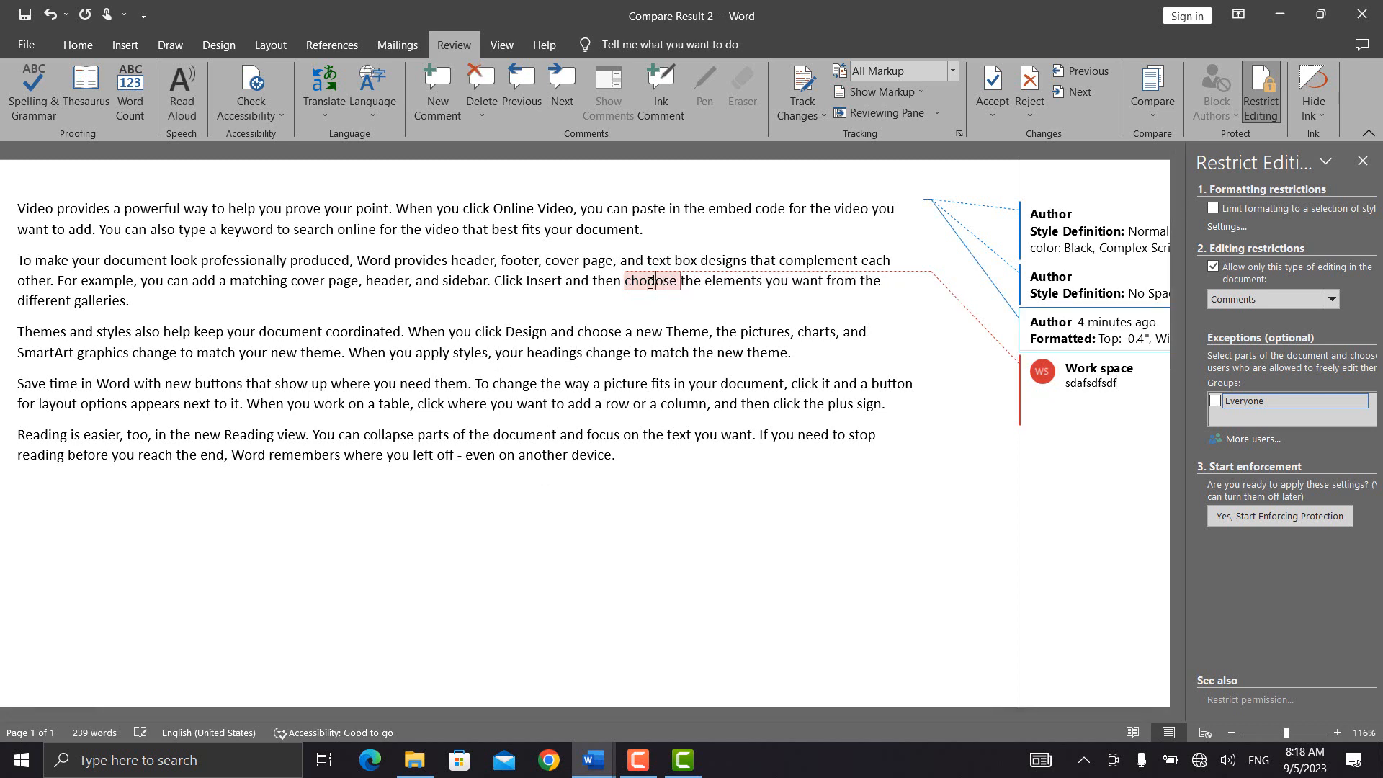
type("df")
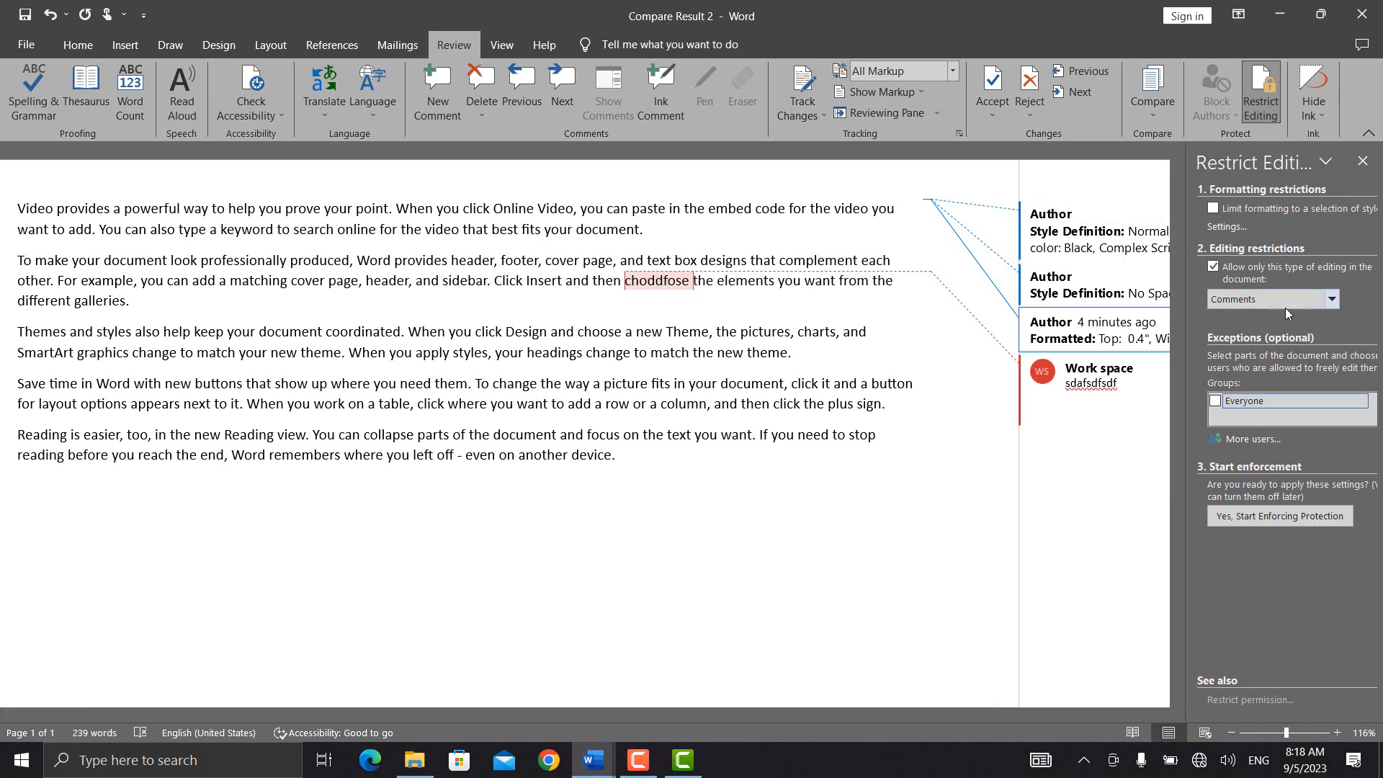
Step: Enforce the Comments-only protection with a confirmed password
left_click(1267, 524)
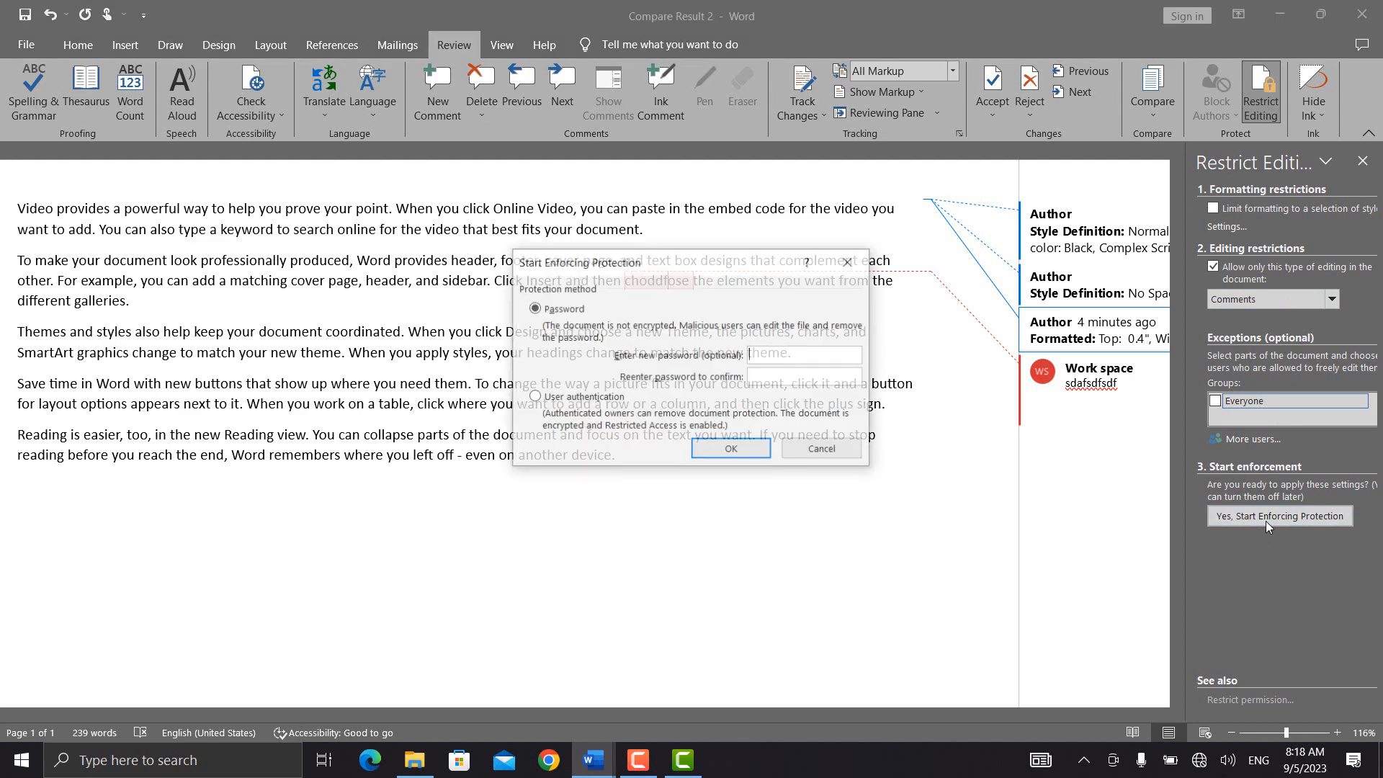
type("123")
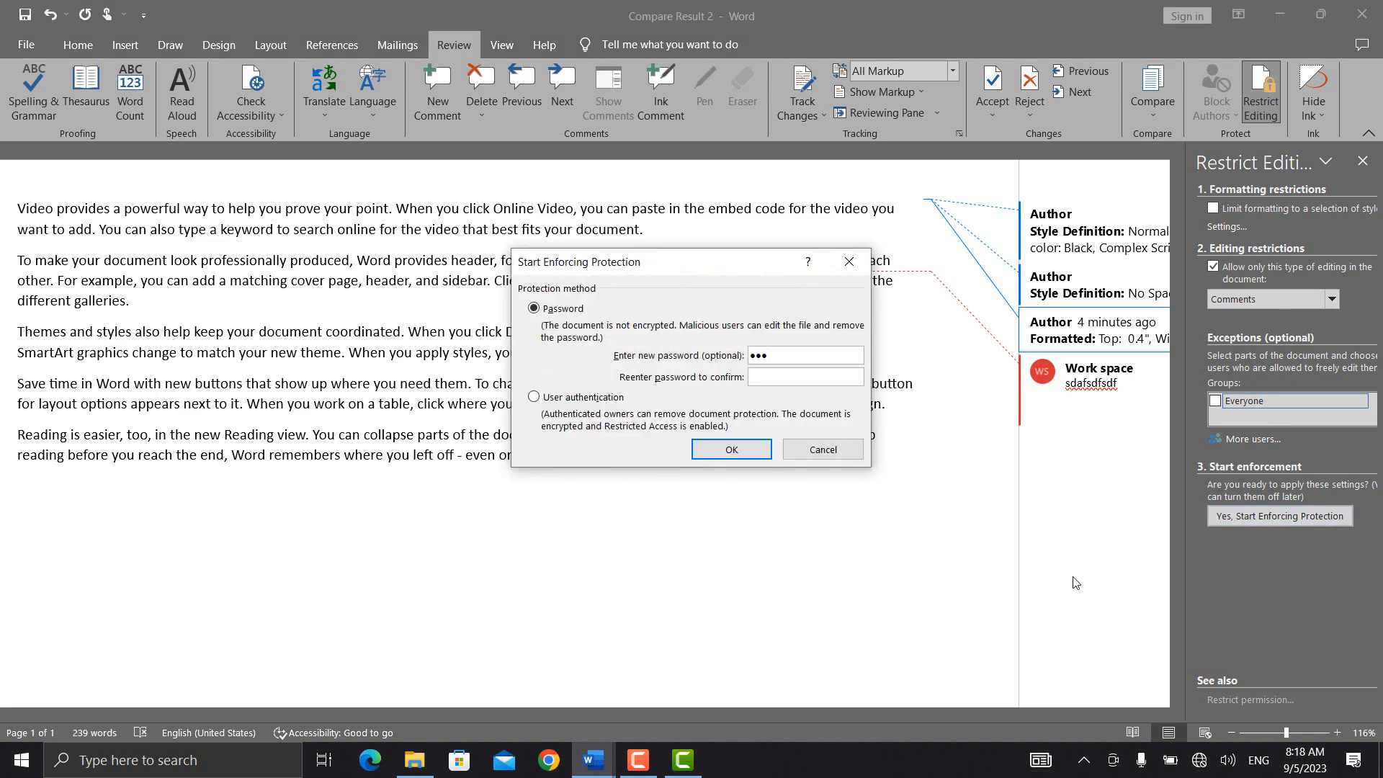
left_click(754, 377)
type("123")
key("Return")
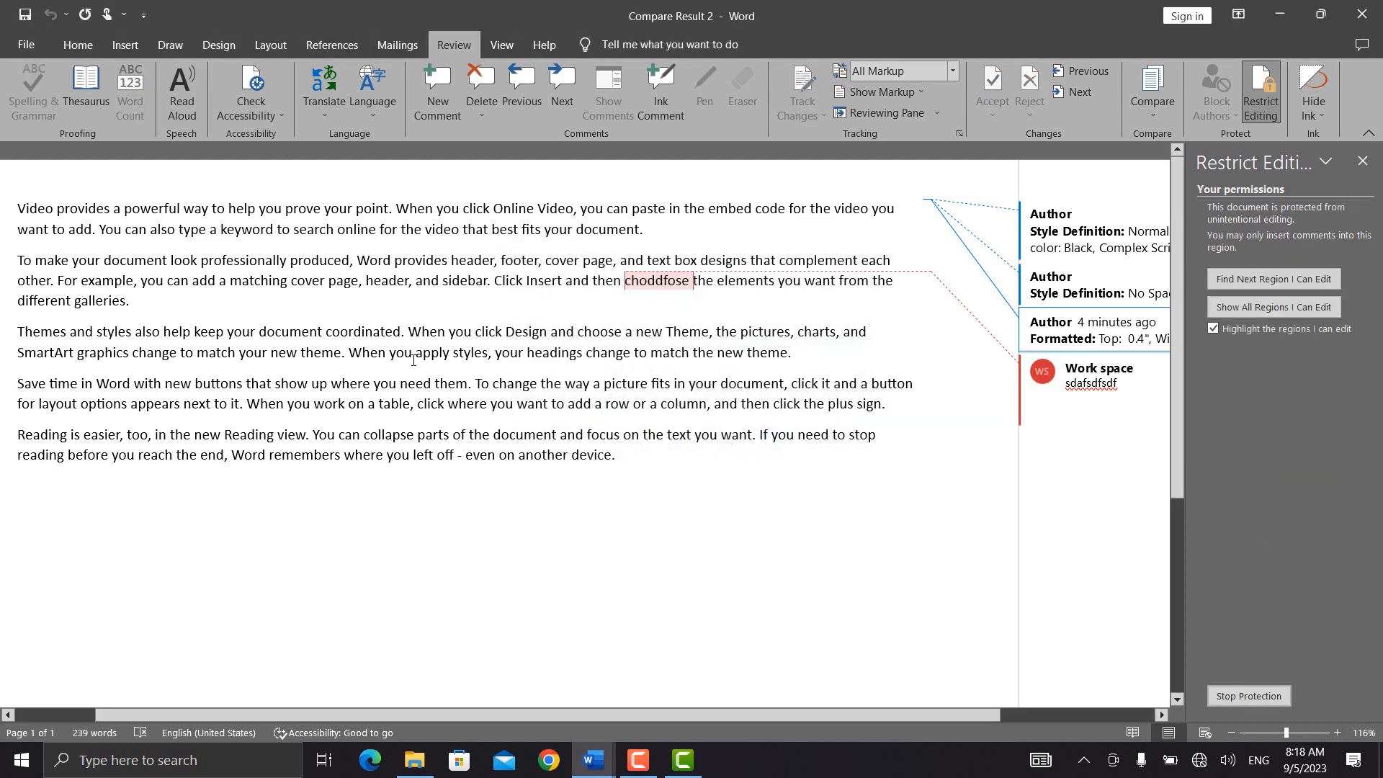
Step: Try editing and selecting words like elements and choddfose to confirm the text is locked
left_click(736, 279)
left_click(660, 278)
key("BackSpace")
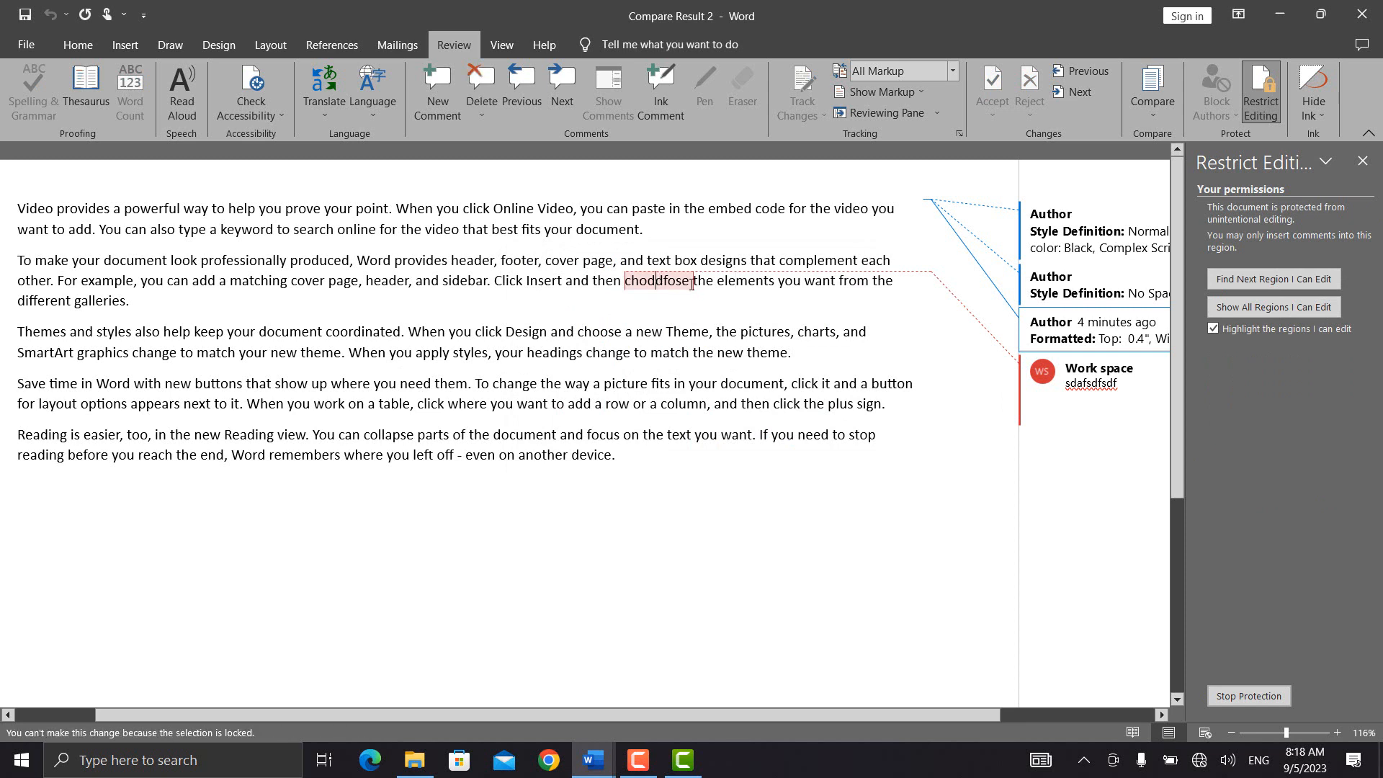
double_click(693, 283)
left_click(740, 285)
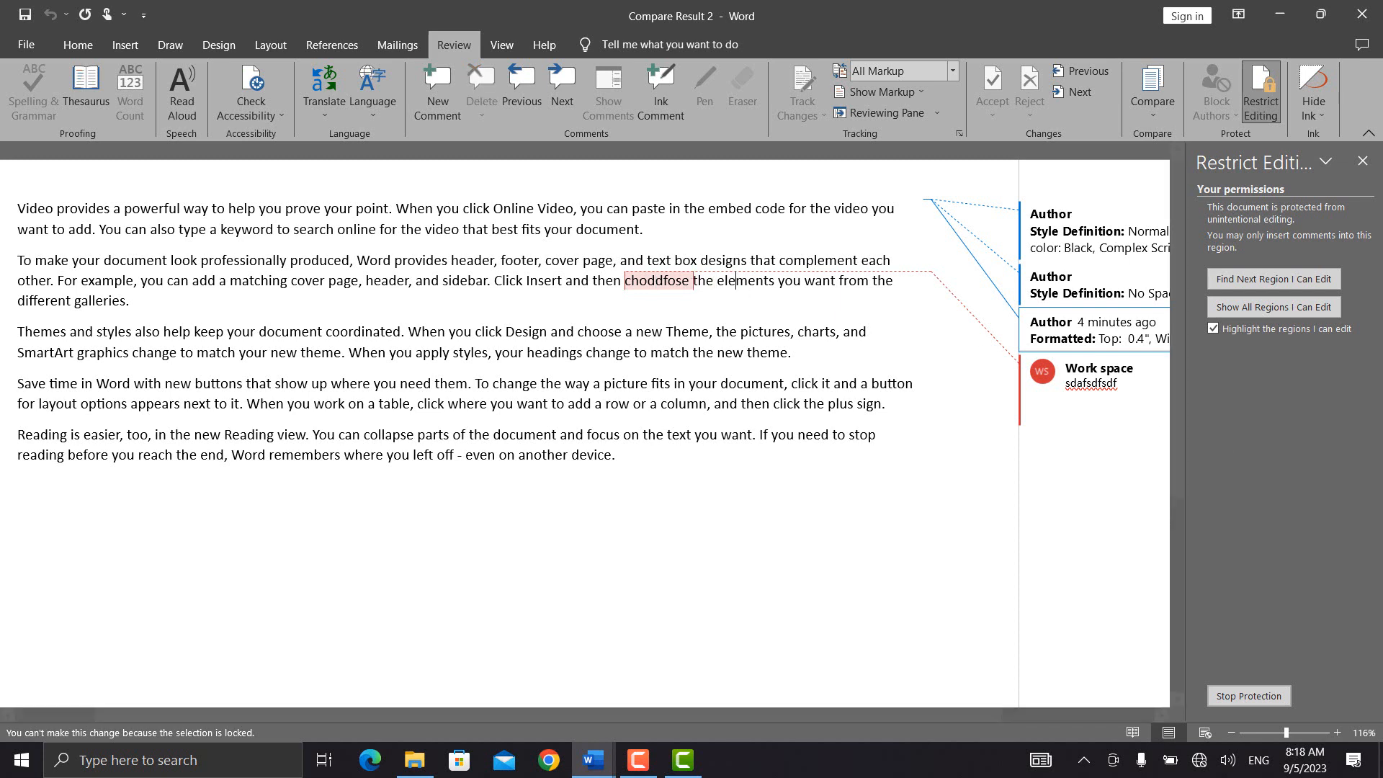
Step: Stop Protection with the password, then choose Tracked changes as the only allowed editing type
left_click(1239, 702)
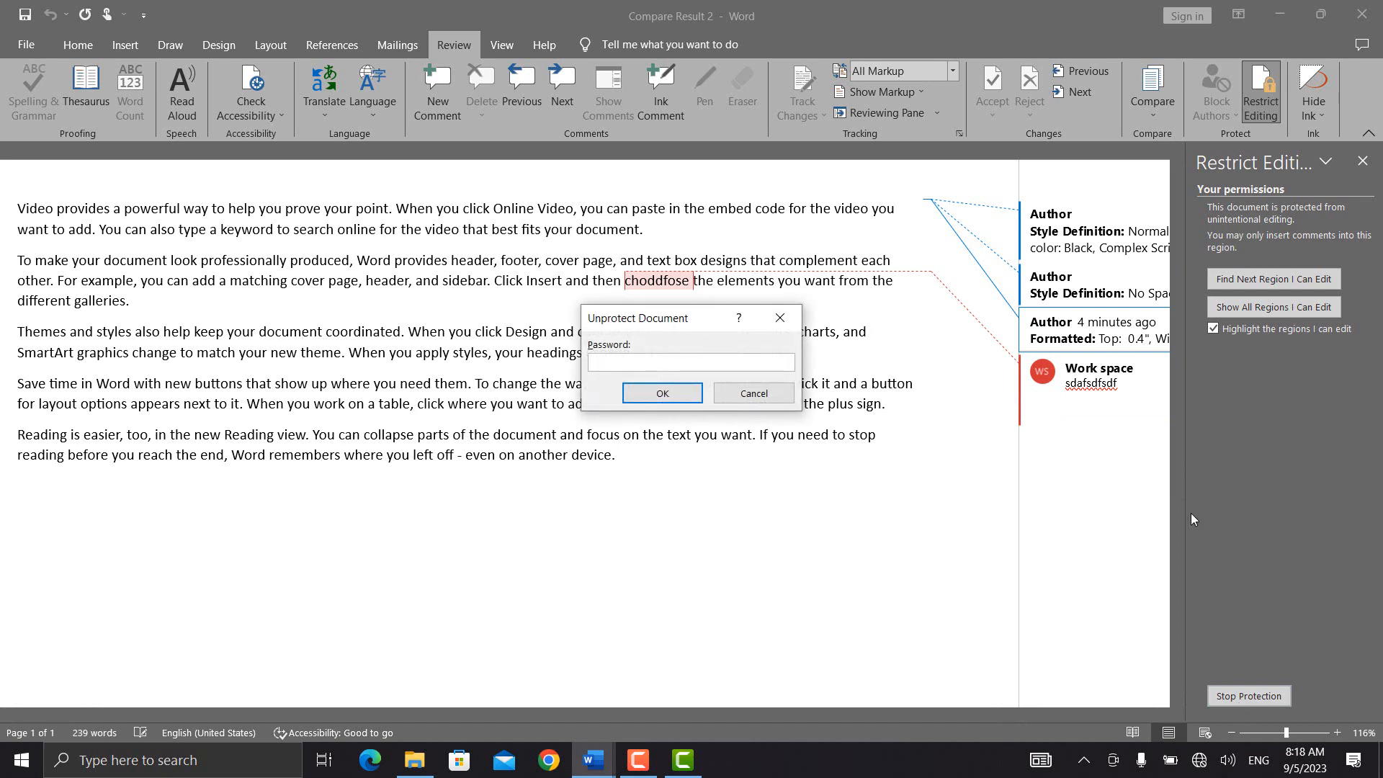
key("Return")
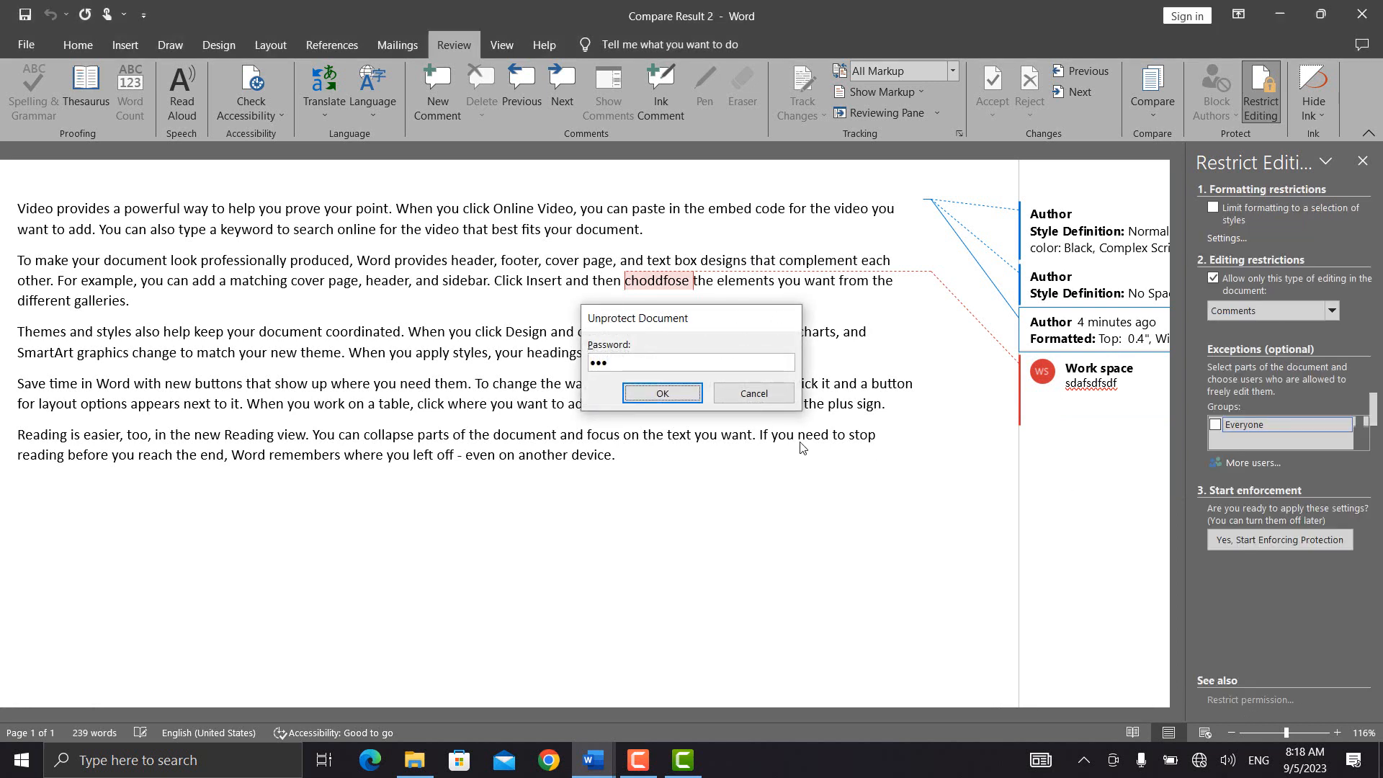
left_click(1332, 299)
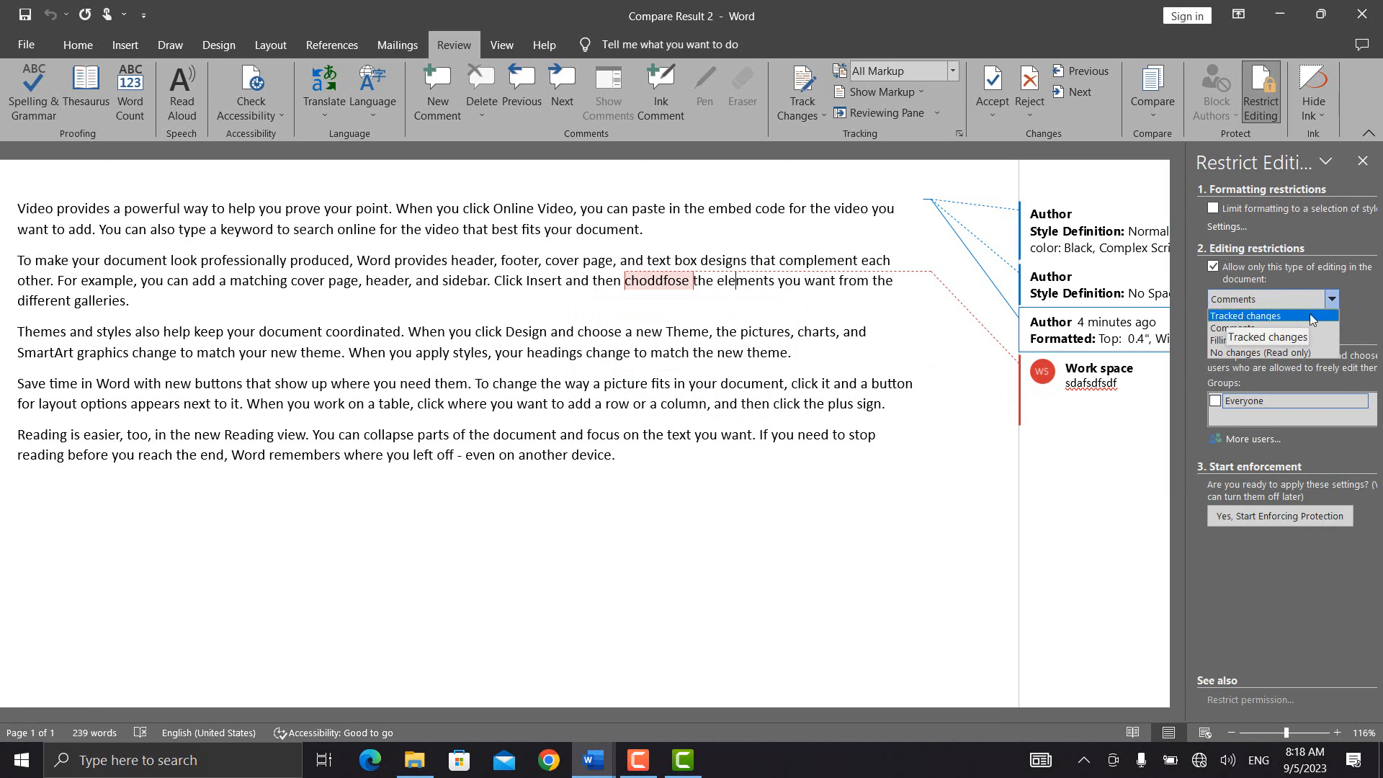
left_click(1311, 317)
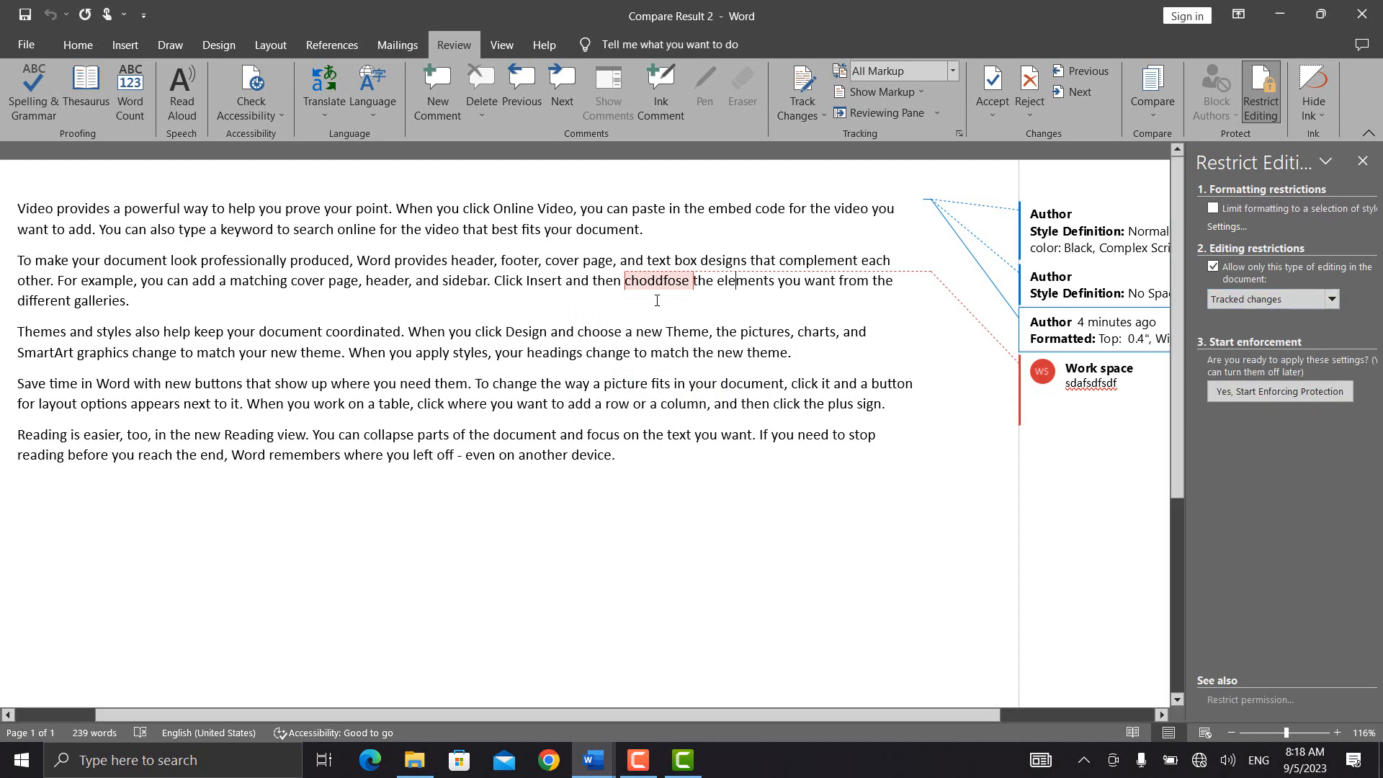
left_click(814, 120)
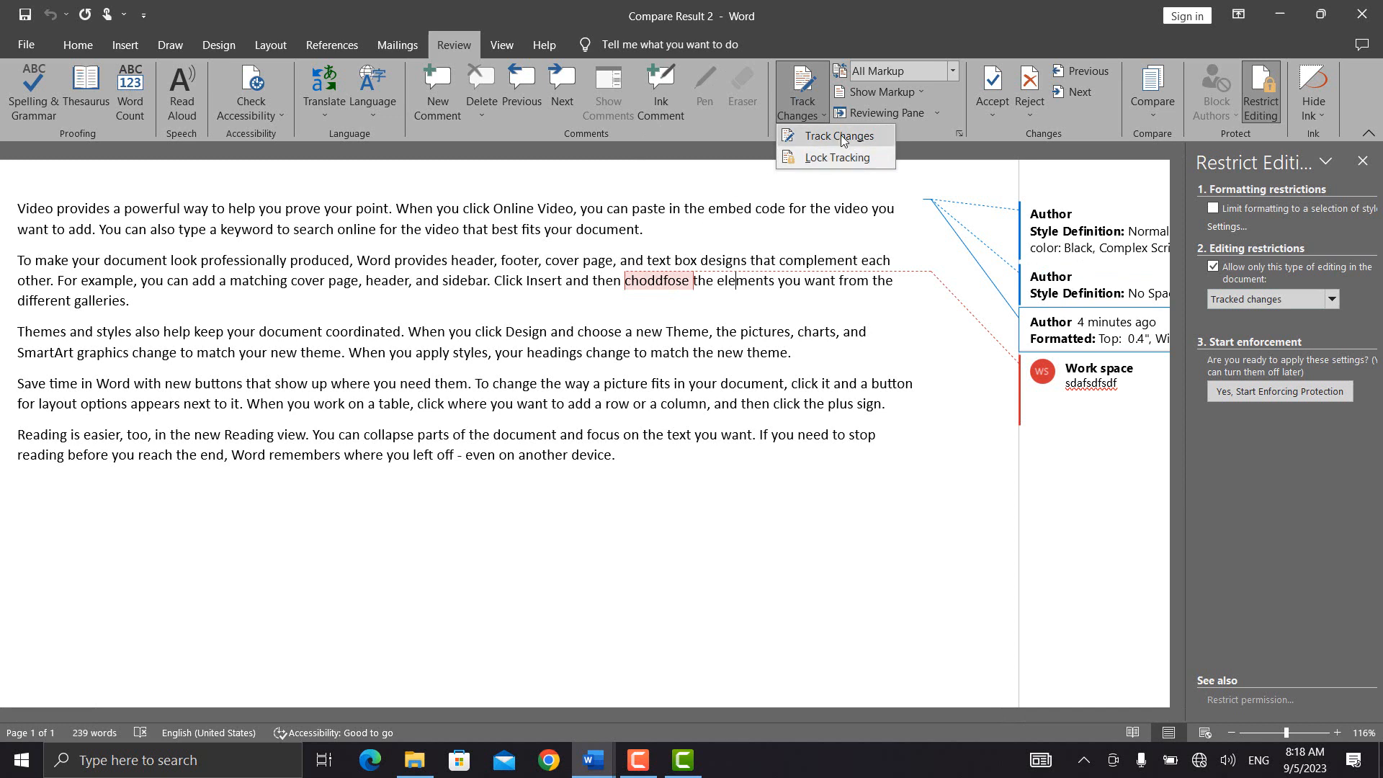
Step: Turn on Track Changes and insert 'sdfdsfsdf' into the word elements as a tracked insertion
left_click(841, 135)
type("sdfd")
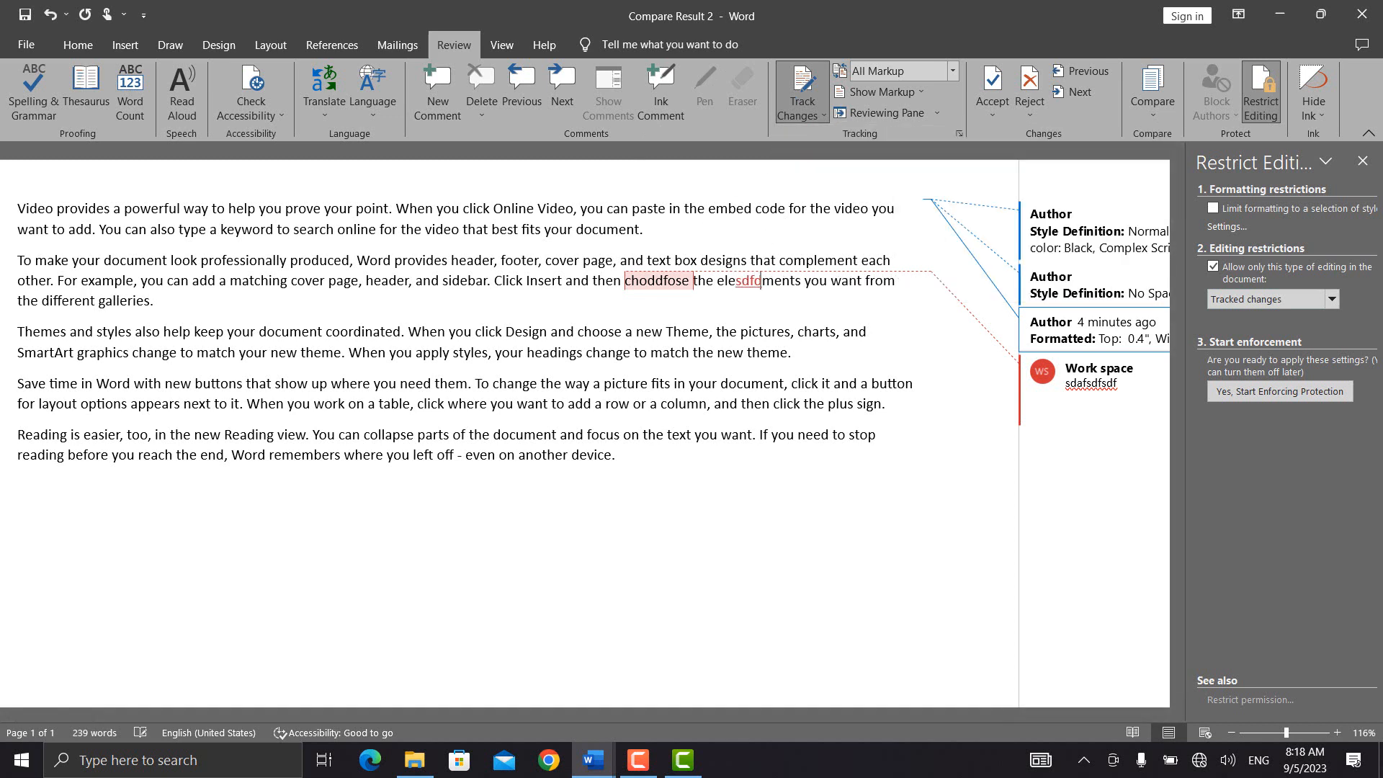
type("sfsdf")
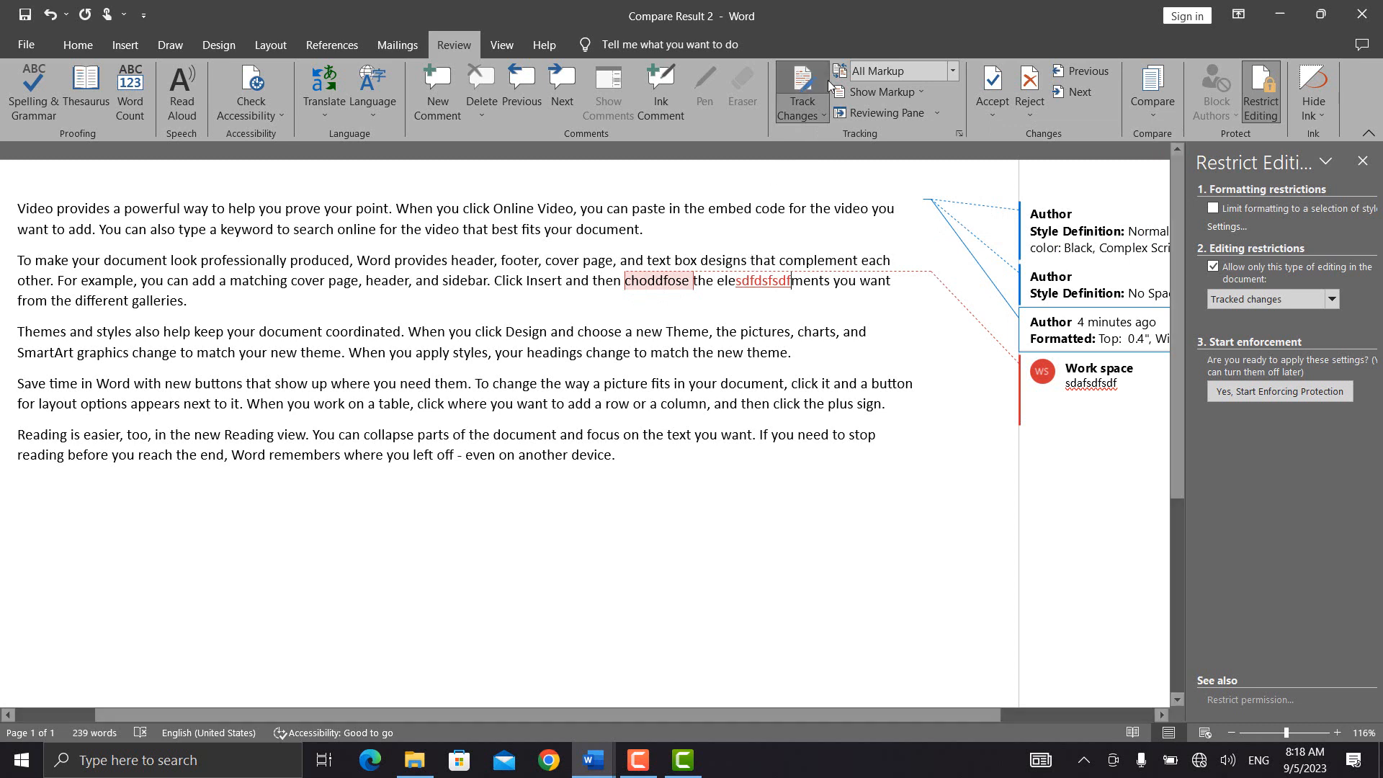
left_click(818, 118)
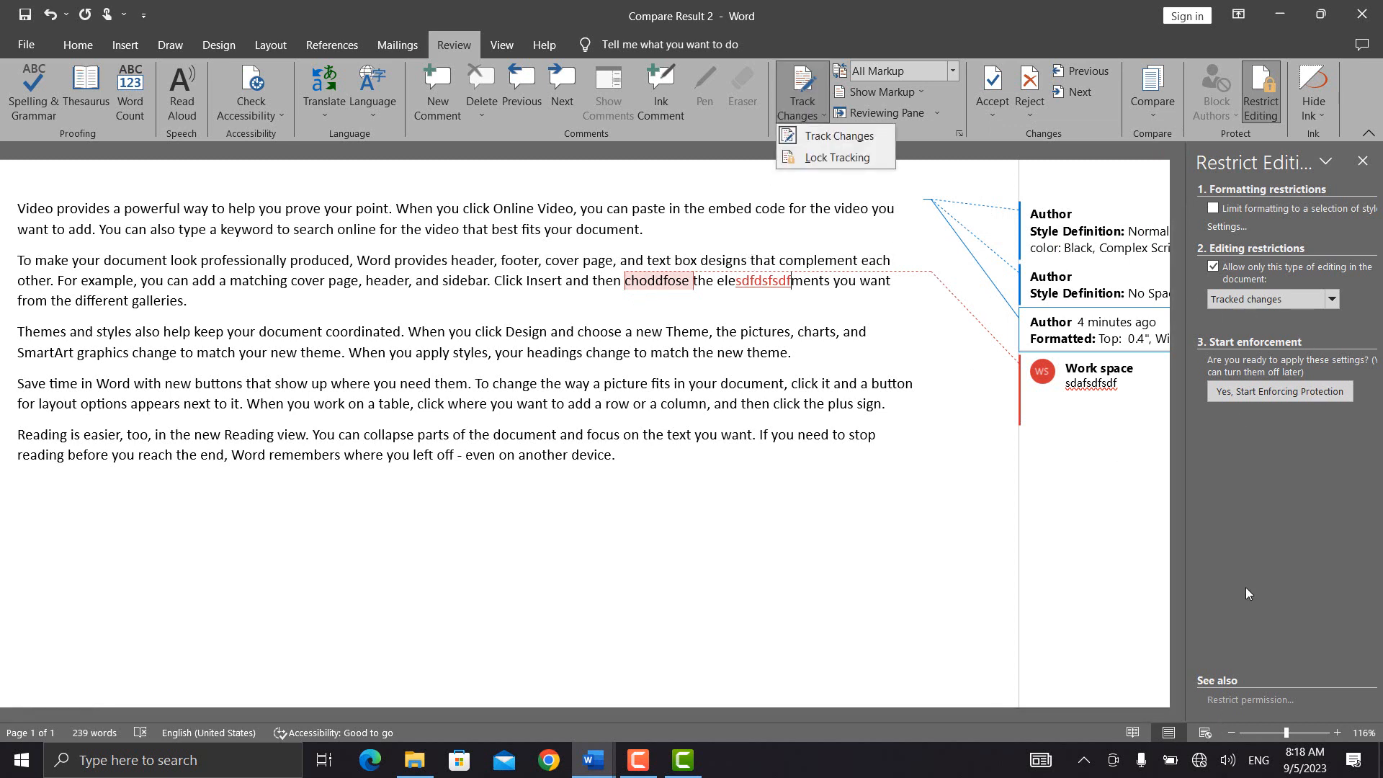
Step: Enforce the Tracked changes protection with a confirmed password
left_click(1231, 393)
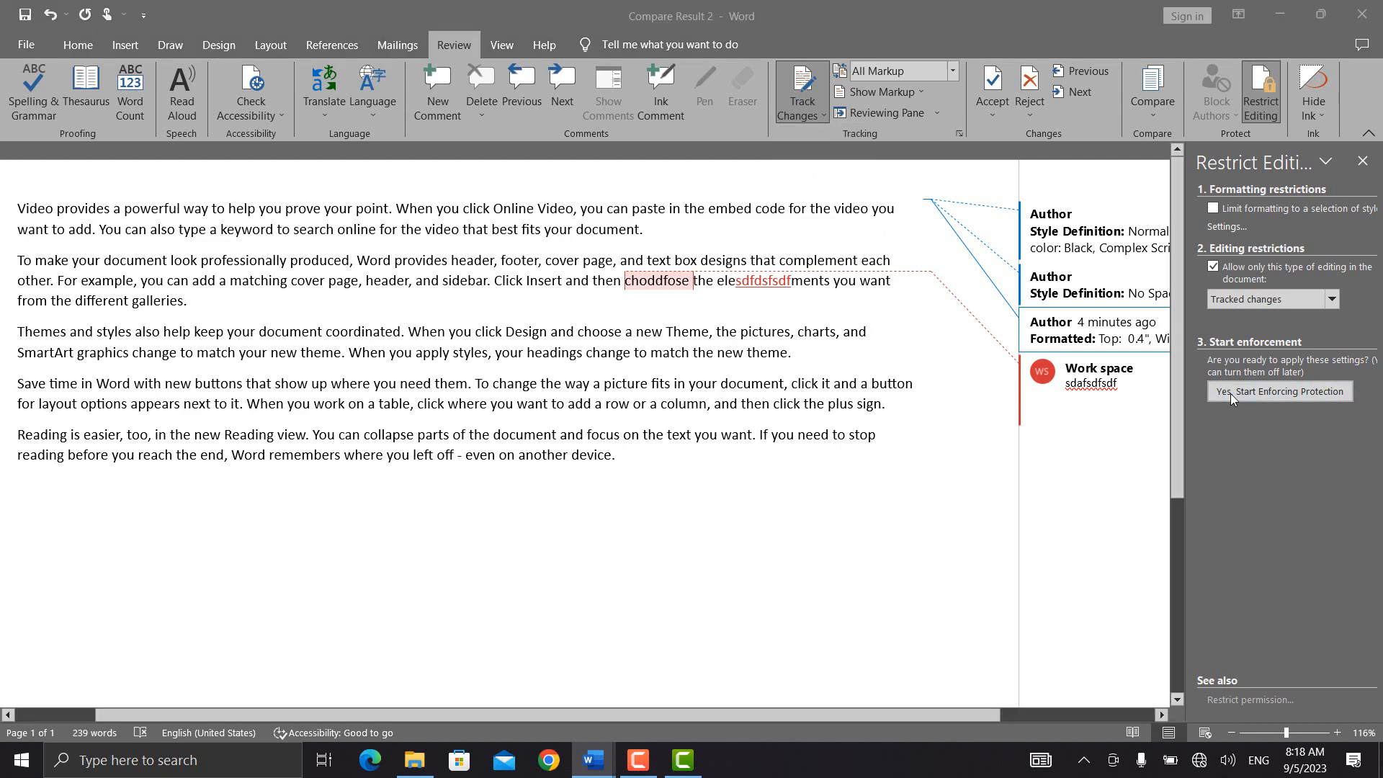
type("1")
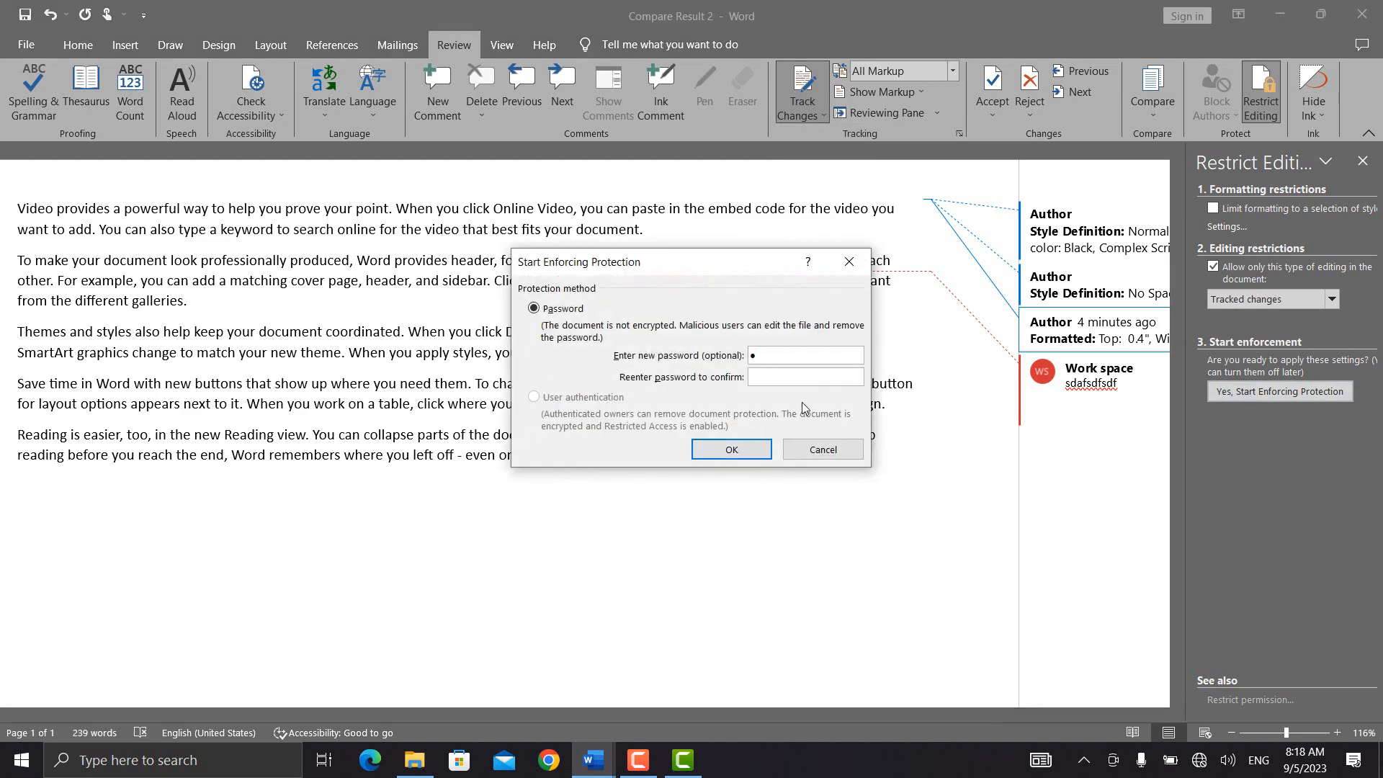
left_click(770, 379)
type("1")
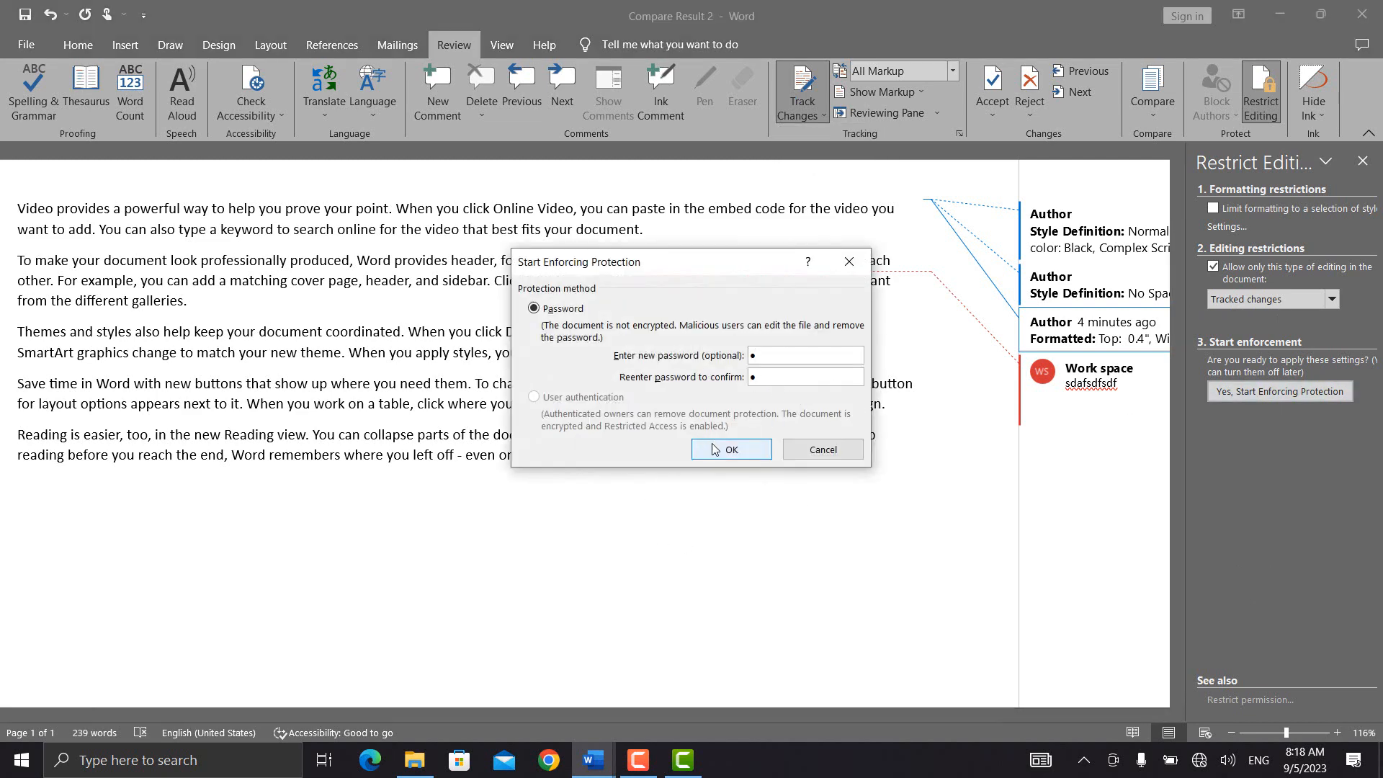
left_click(717, 450)
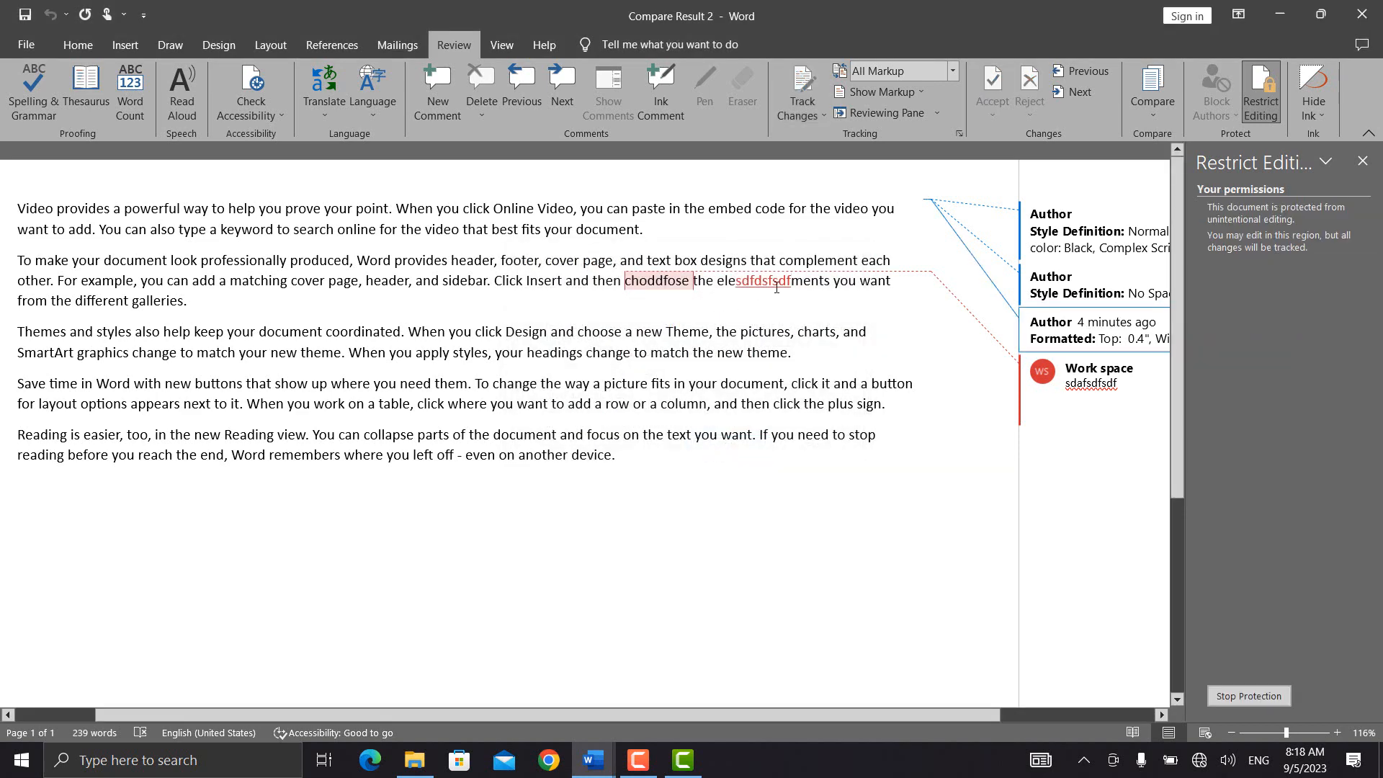
Step: Check the greyed-out Track Changes menu, then stop protection by entering the password
left_click(815, 117)
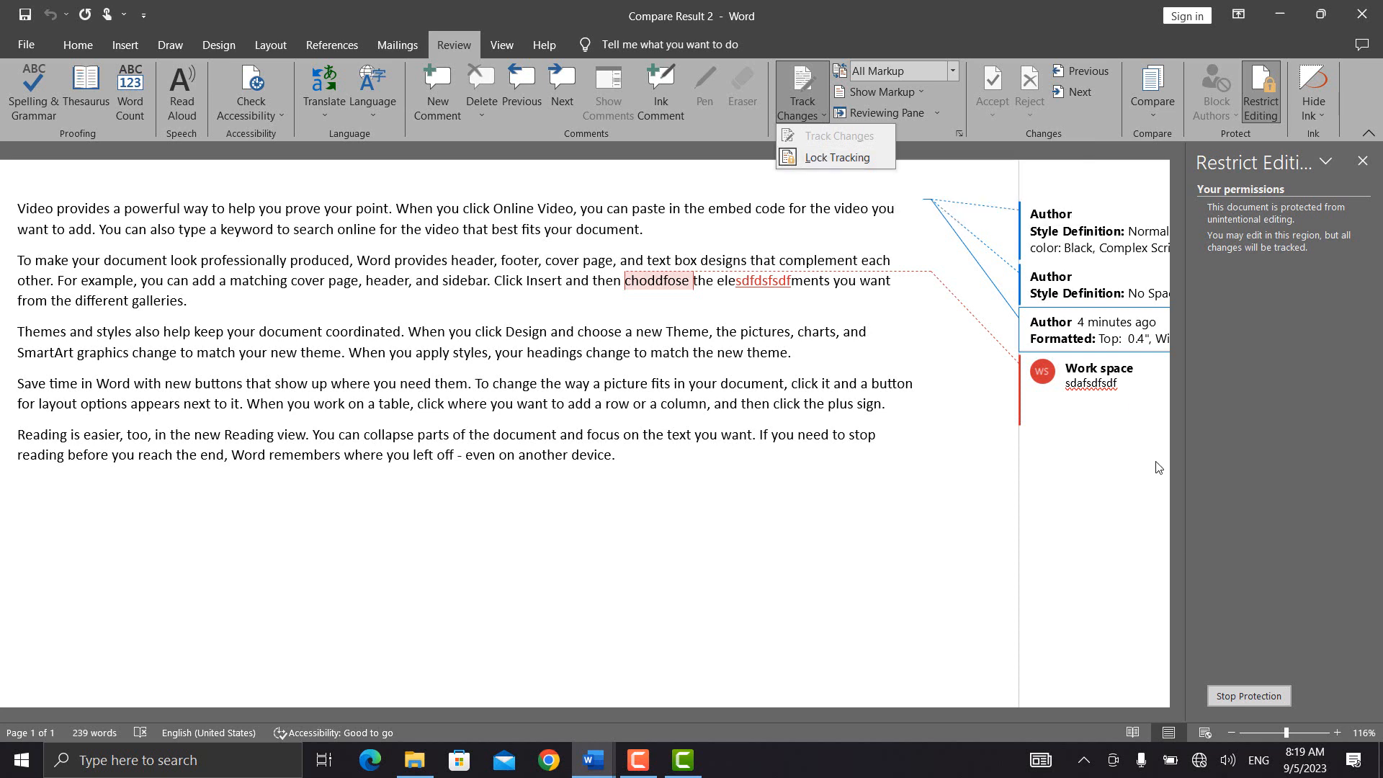
left_click(1237, 698)
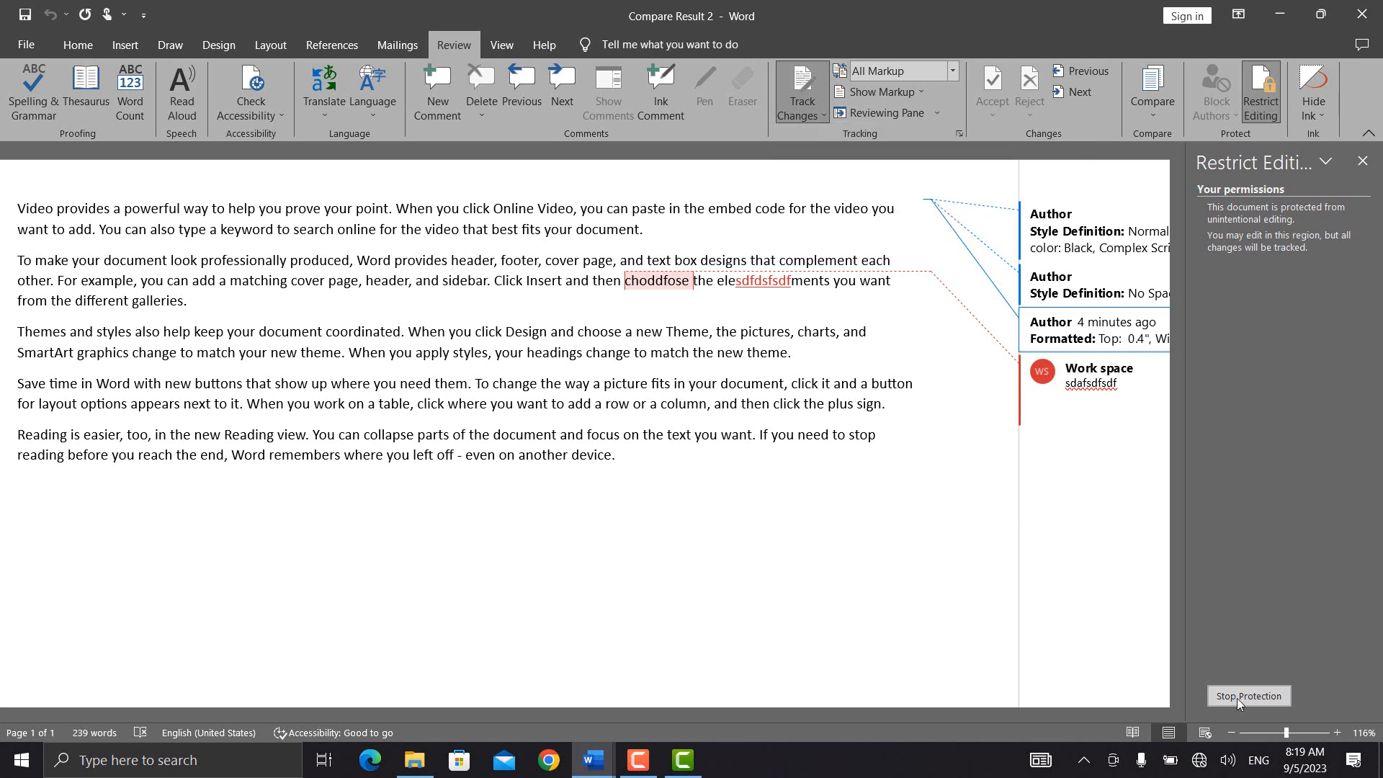
left_click(1244, 693)
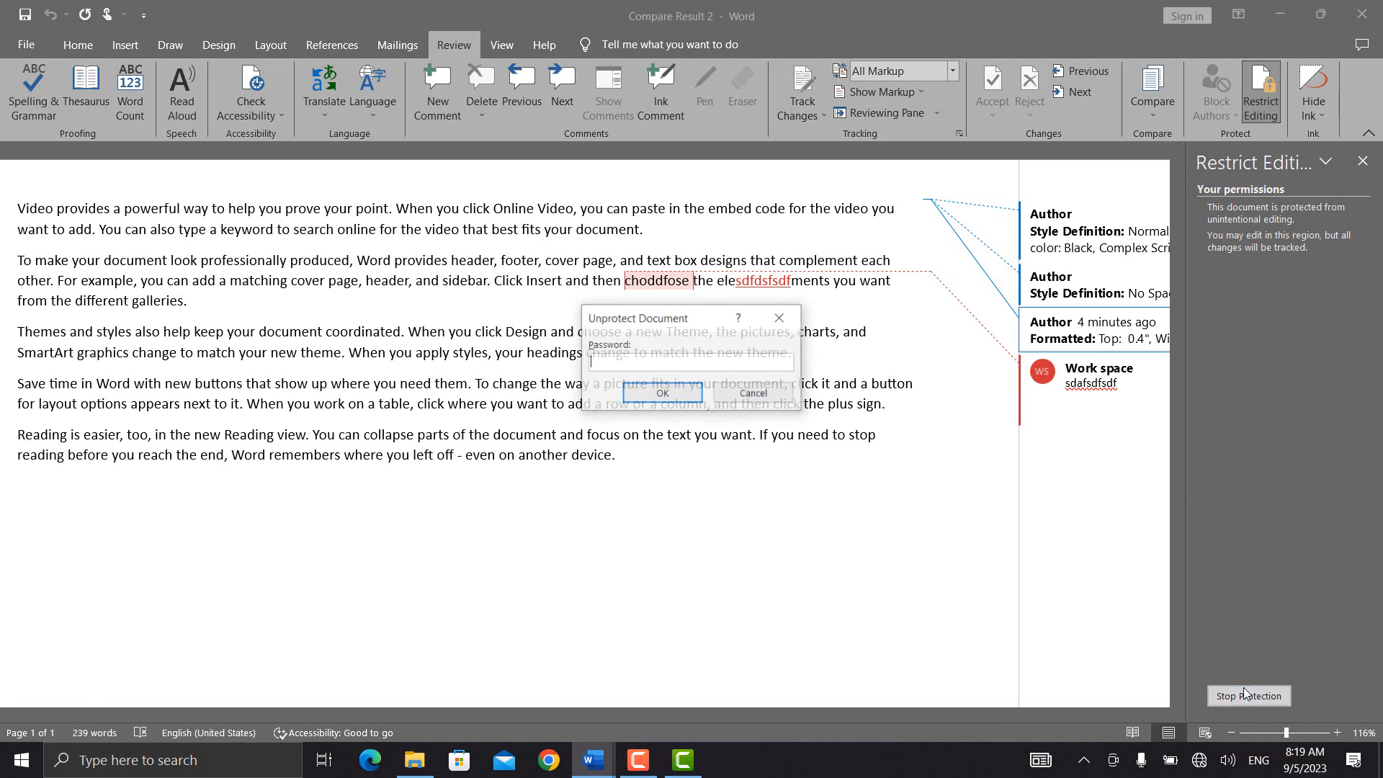
type("1")
key("Return")
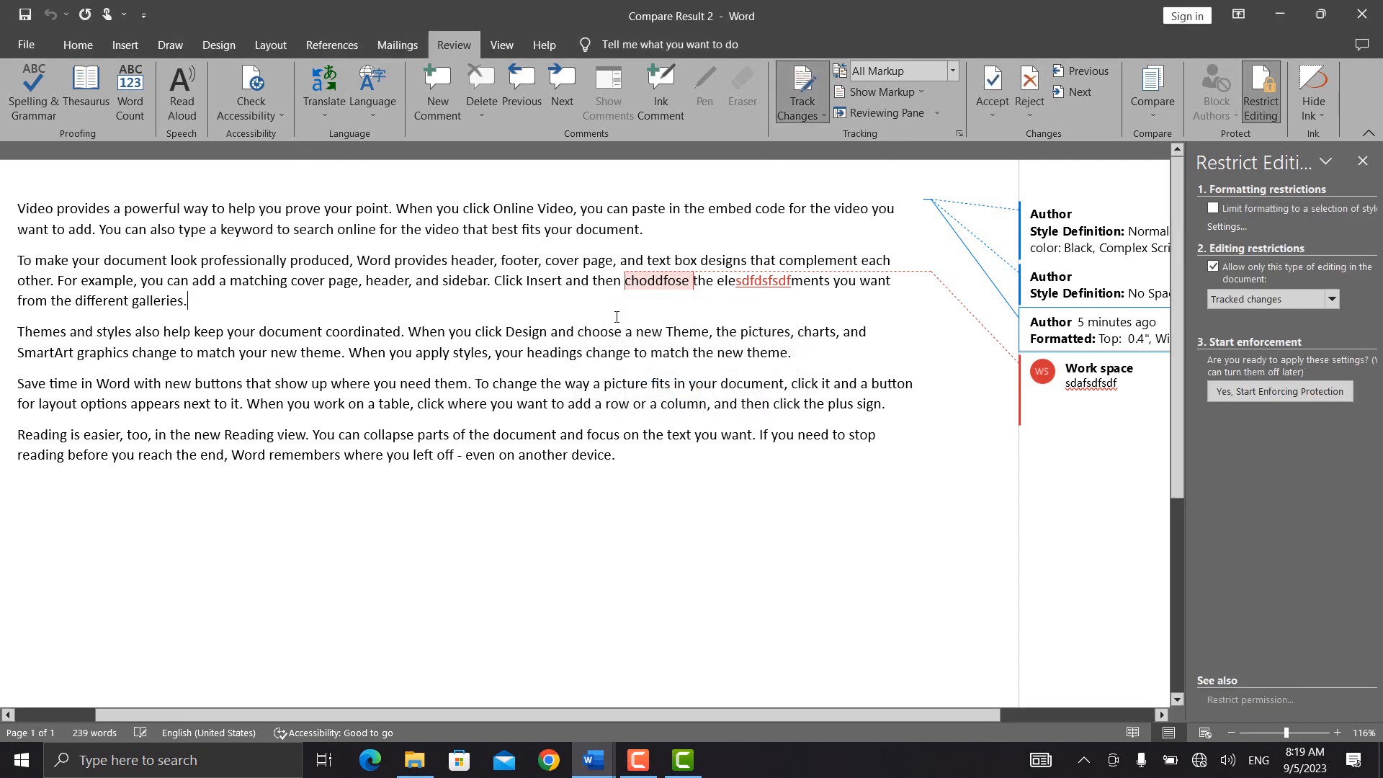
Step: Open and close the Track Changes and Hide Ink menus to check them
left_click(801, 111)
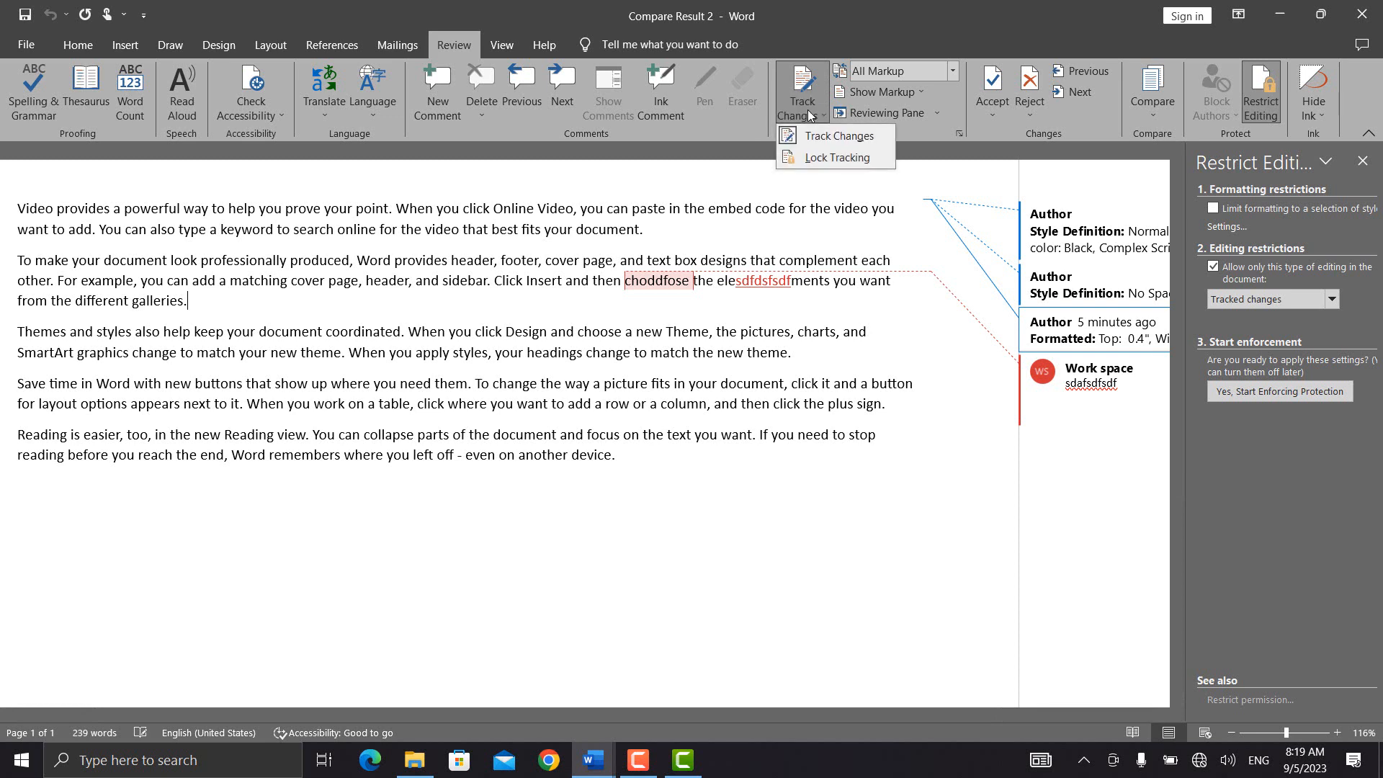
left_click(740, 282)
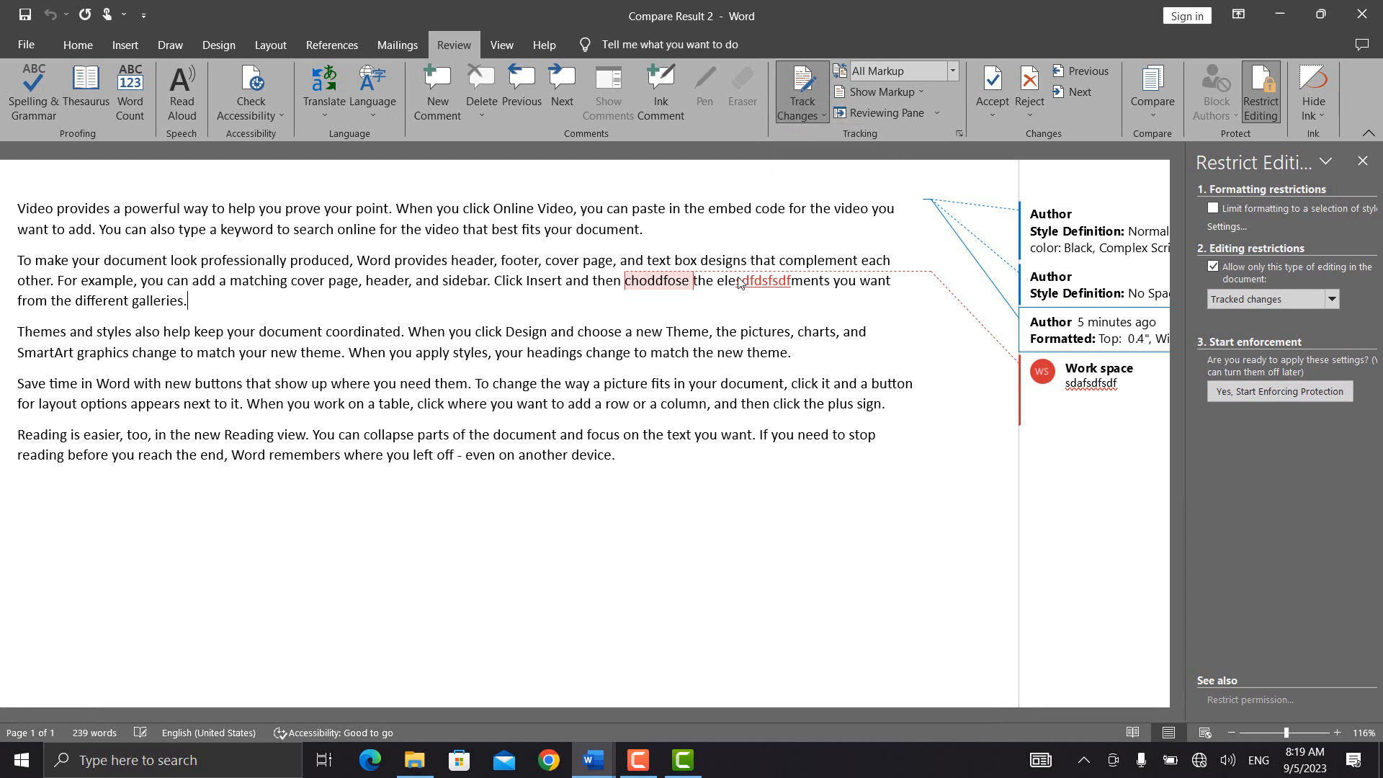
left_click(1329, 109)
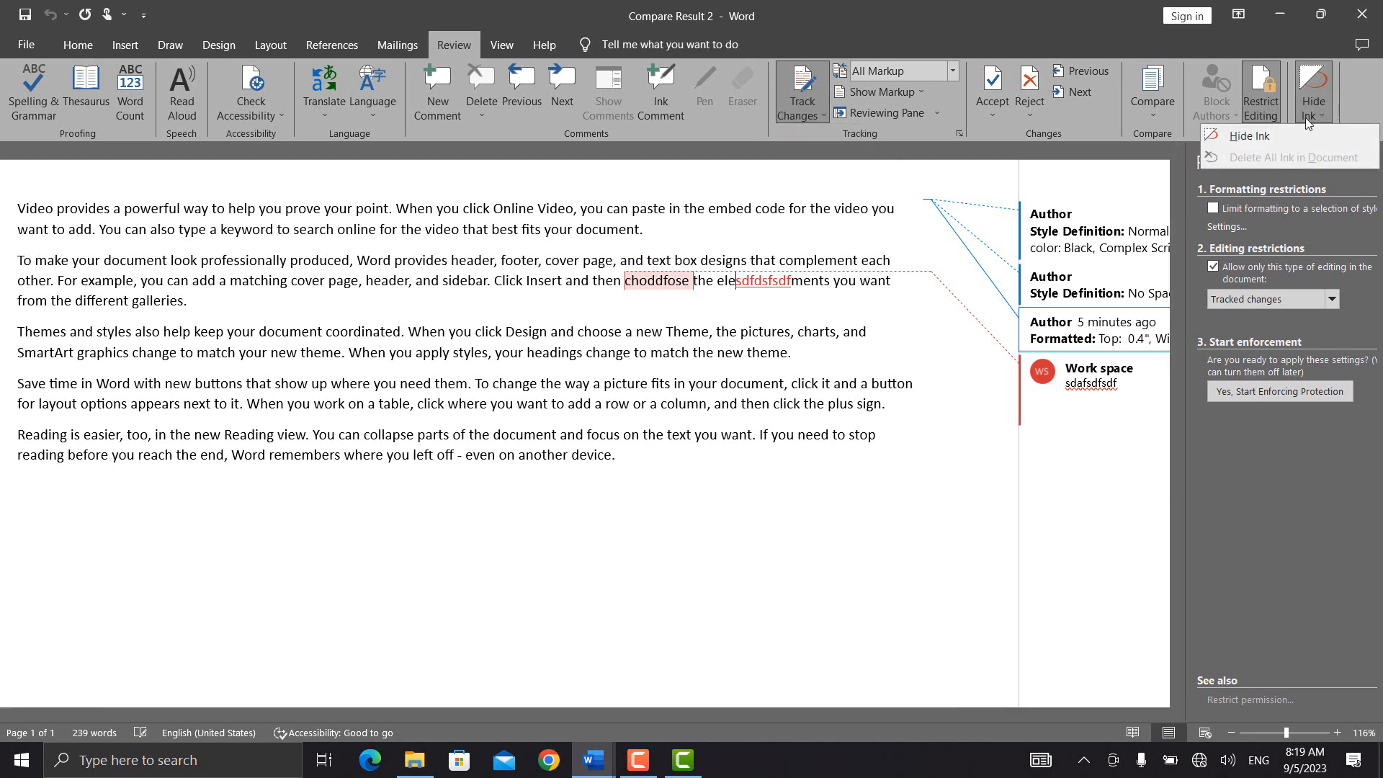
left_click(666, 294)
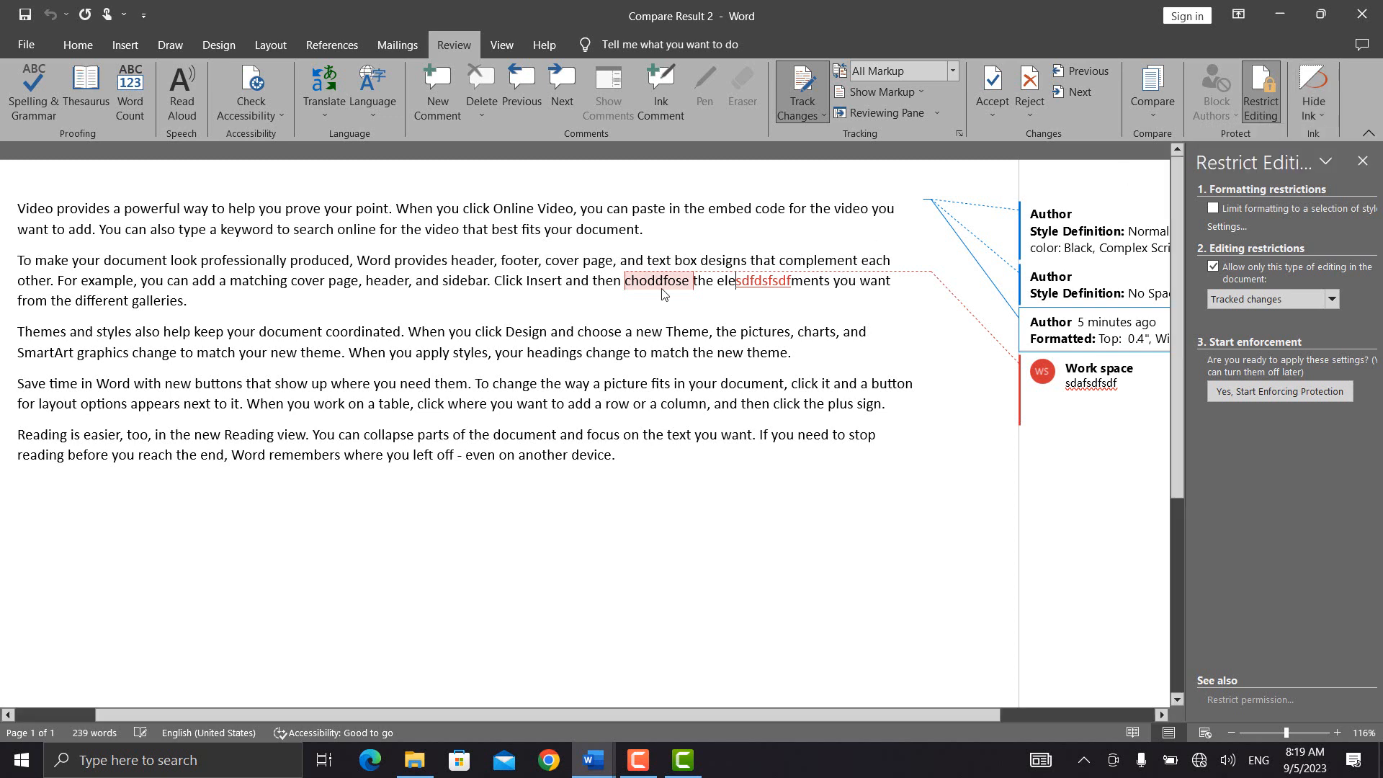
Step: Click in the text after galleries and in device, then show the Mailings tab
left_click(516, 306)
left_click(600, 472)
left_click(409, 44)
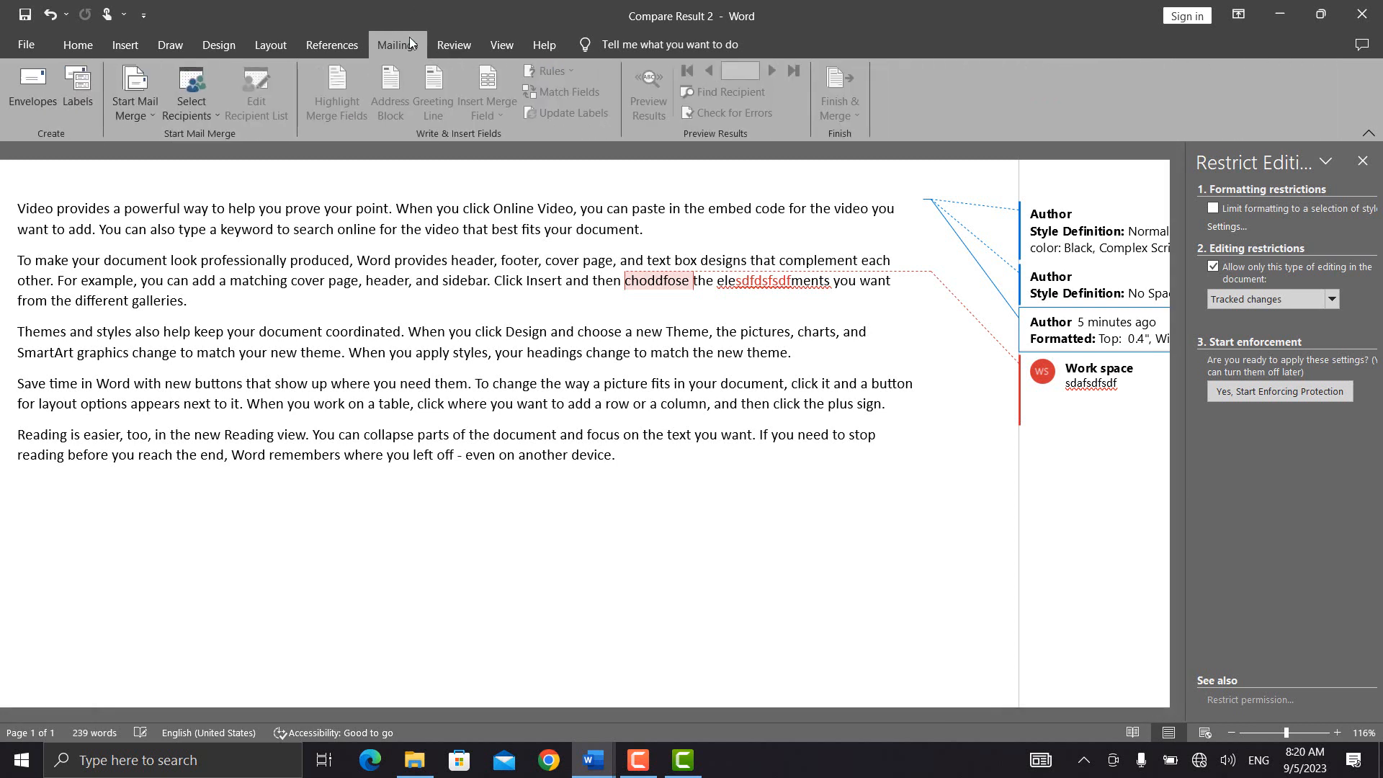